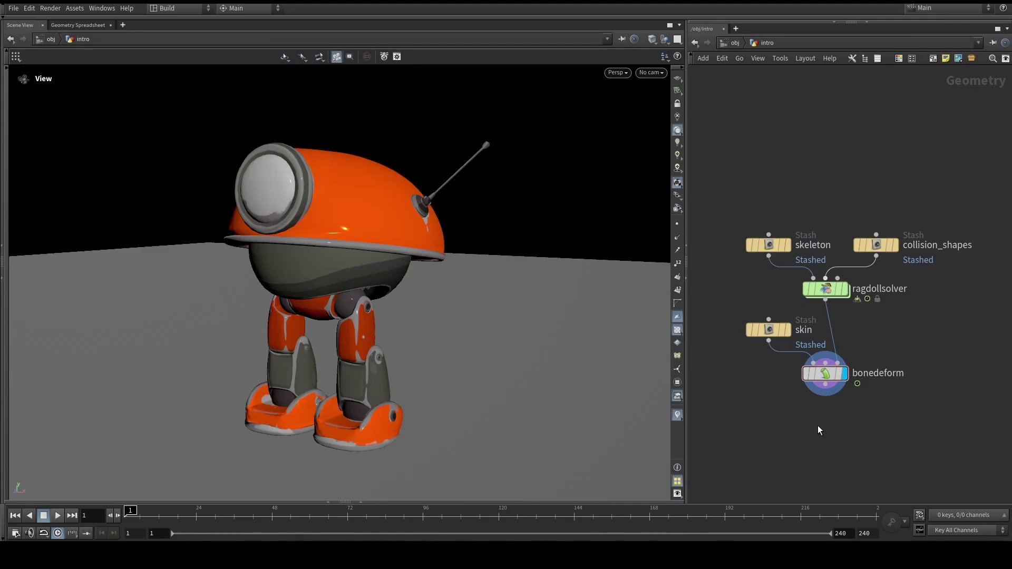
Step: Play the robot's ragdoll fall, scrub back to about frame 72, then display the skeleton stash
{"action": "left_click", "coordinate": [58, 515]}
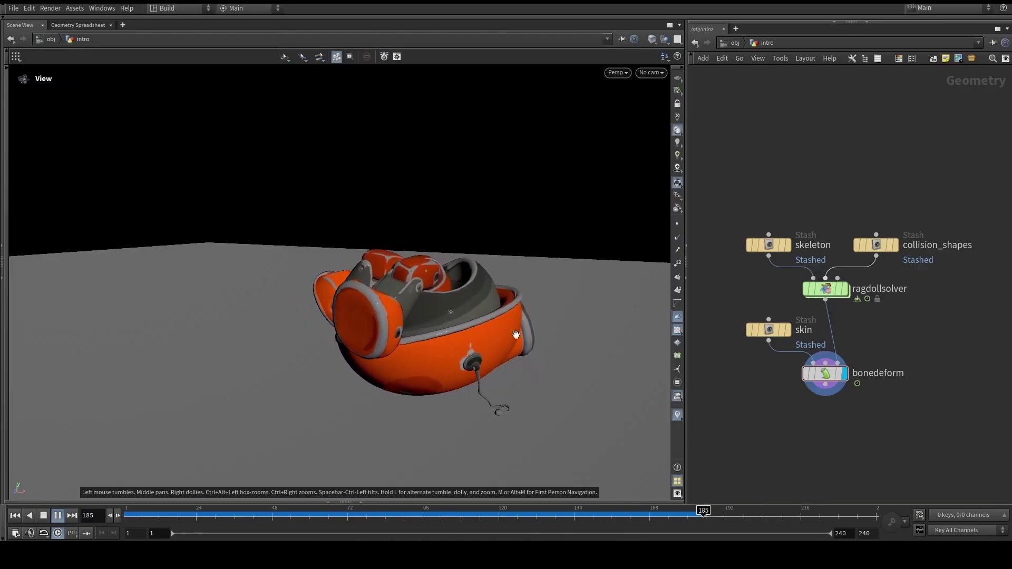
{"action": "left_click_drag", "start_coordinate": [403, 514], "coordinate": [130, 512]}
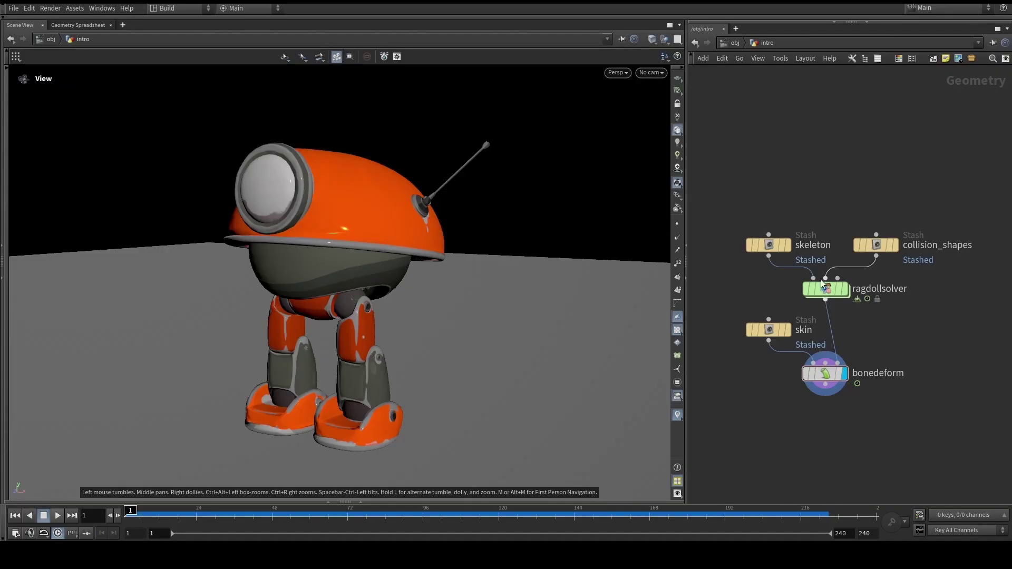
{"action": "scroll", "coordinate": [798, 244], "scroll_direction": "up", "scroll_amount": 2}
{"action": "left_click", "coordinate": [785, 245]}
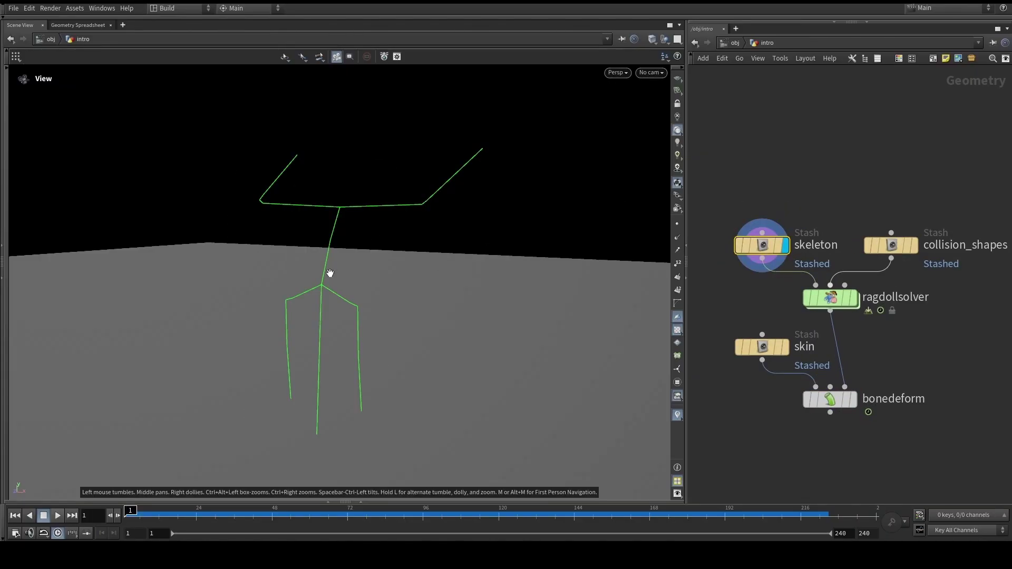
Step: Add a Rig Pose node beside ragdollsolver and test-rotate the skeleton at the hip joint
{"action": "key", "text": "Tab"}
{"action": "type", "text": "rigpose"}
{"action": "key", "text": "Return"}
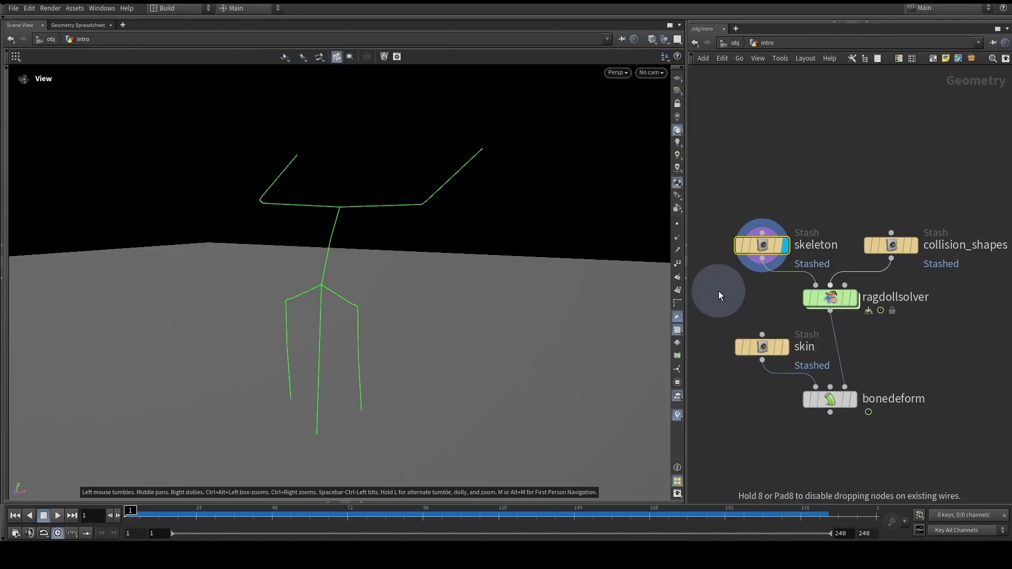
{"action": "left_click", "coordinate": [718, 292]}
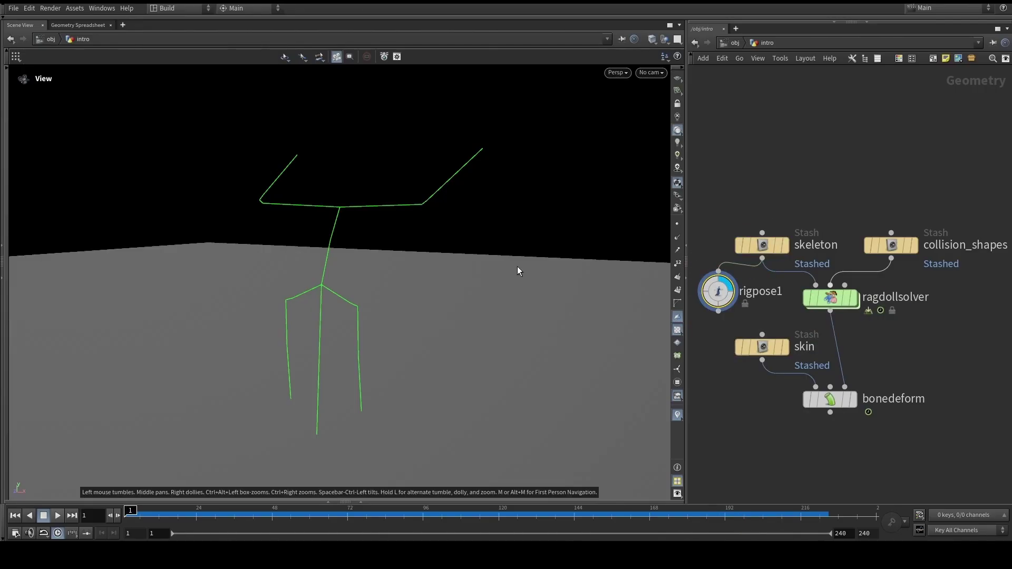
{"action": "key", "text": "Return"}
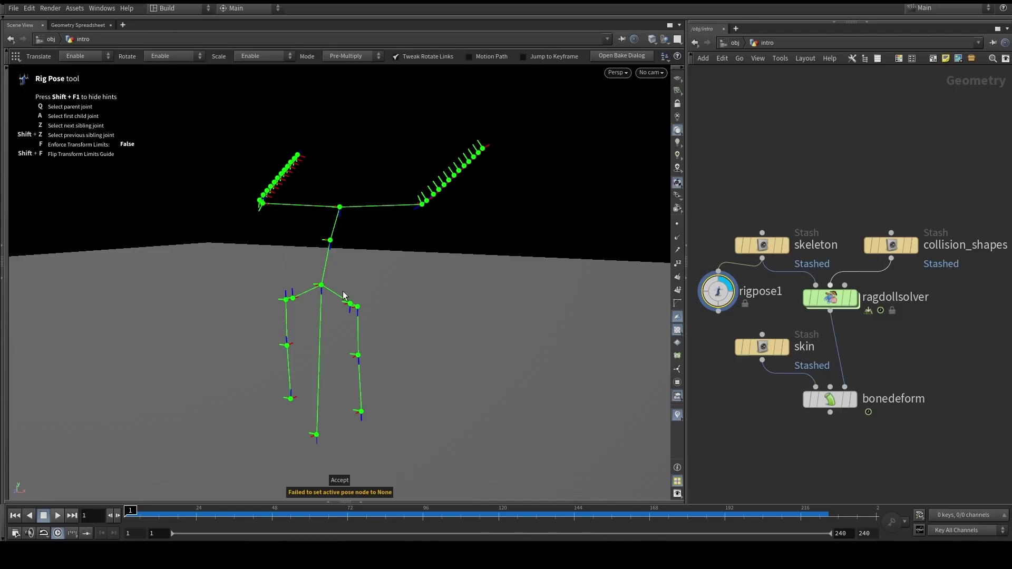
{"action": "left_click", "coordinate": [320, 285]}
{"action": "left_click_drag", "start_coordinate": [410, 239], "coordinate": [550, 271]}
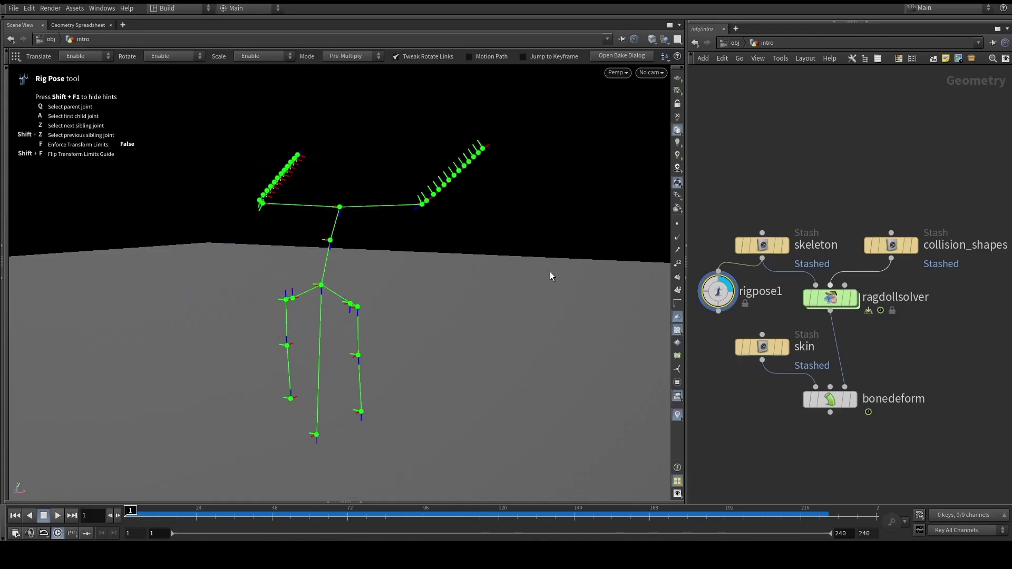
{"action": "key", "text": "Escape"}
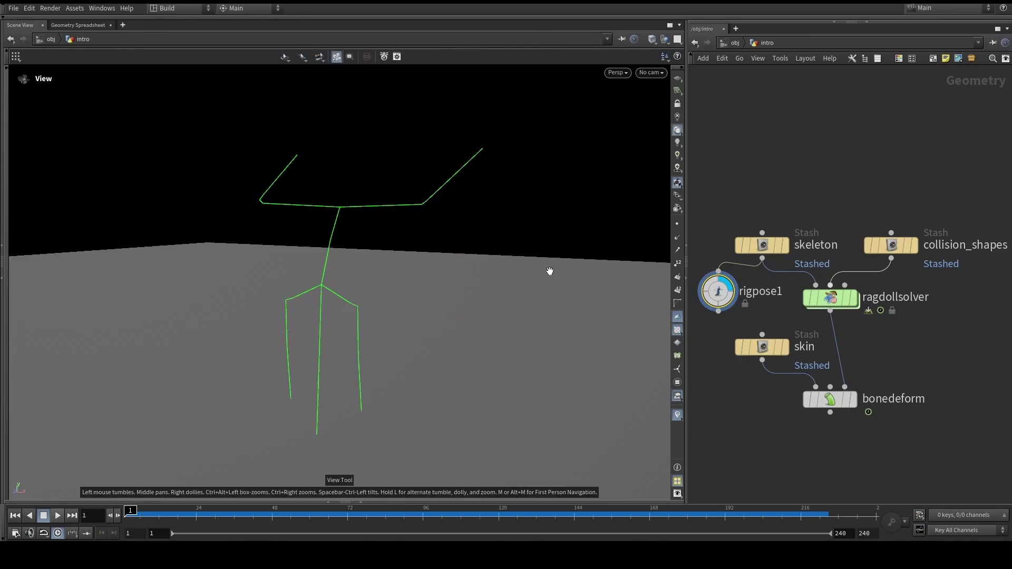
Step: Delete rigpose1 and display the collision_shapes stash in the viewport
{"action": "middle_click_drag", "start_coordinate": [710, 276], "coordinate": [789, 302]}
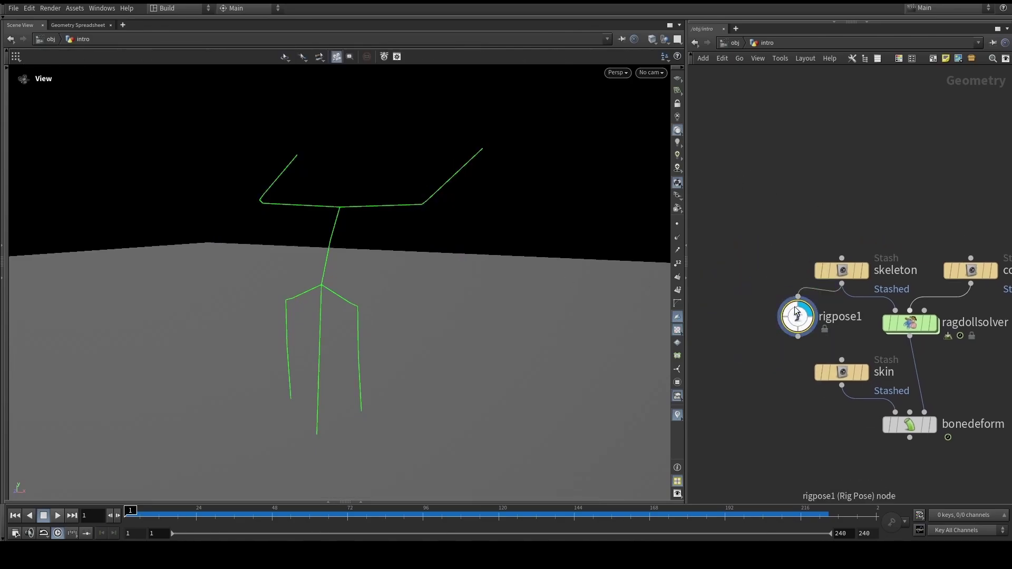
{"action": "key", "text": "Delete"}
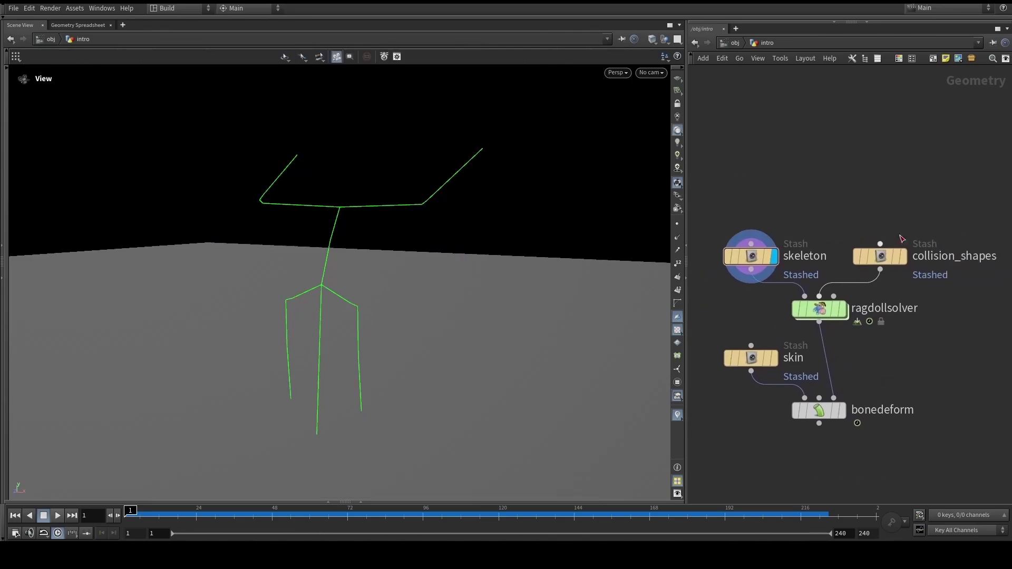
{"action": "left_click", "coordinate": [903, 256]}
{"action": "middle_click", "coordinate": [882, 259]}
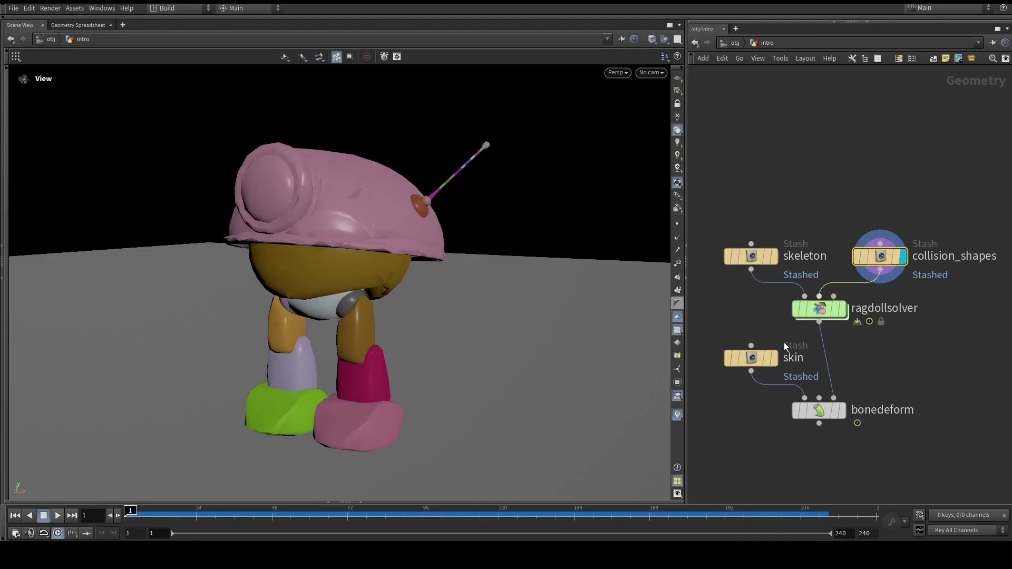
{"action": "left_click", "coordinate": [773, 357]}
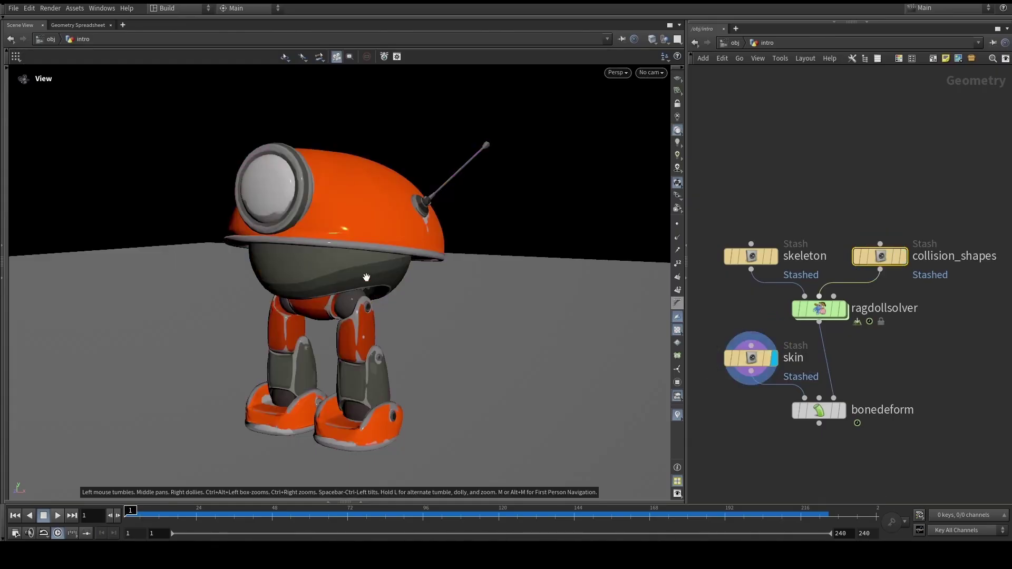
{"action": "left_click", "coordinate": [909, 228]}
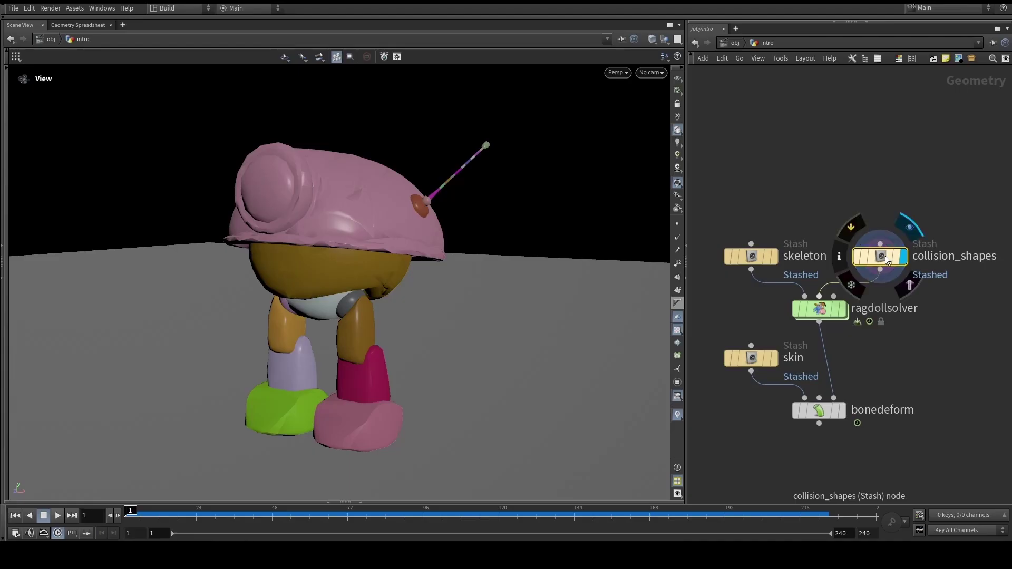
Step: Add a Configure Joint Limits node to the left of ragdollsolver
{"action": "middle_click_drag", "start_coordinate": [847, 310], "coordinate": [857, 308]}
{"action": "left_click", "coordinate": [853, 307]}
{"action": "middle_click_drag", "start_coordinate": [793, 186], "coordinate": [804, 204]}
{"action": "key", "text": "Tab"}
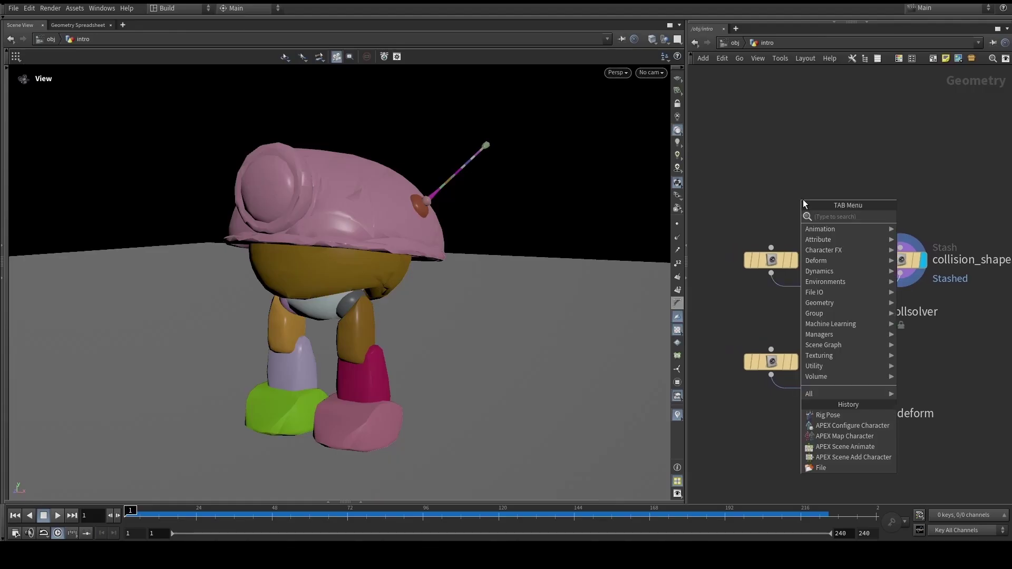
{"action": "type", "text": "limits"}
{"action": "key", "text": "Return"}
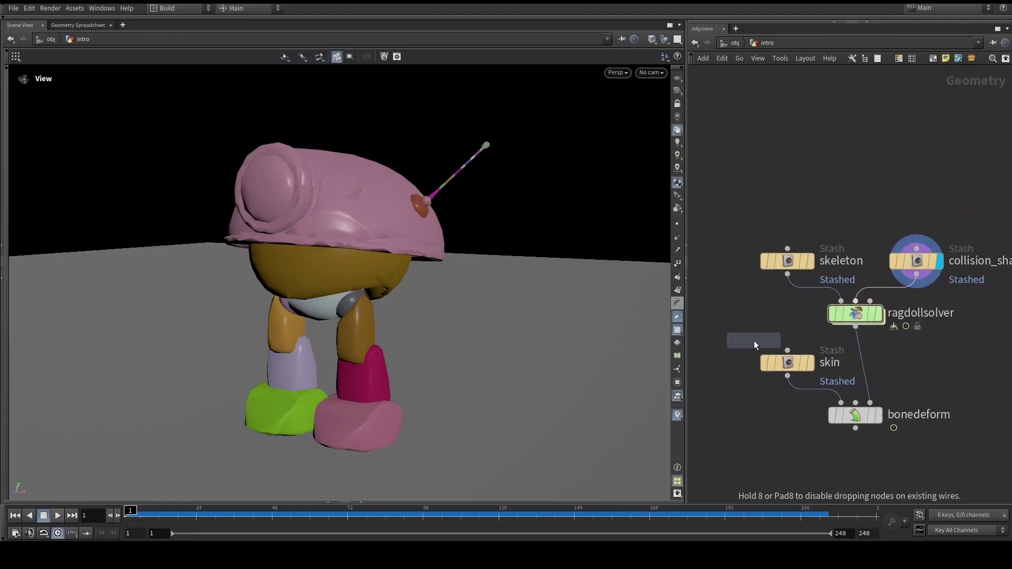
{"action": "left_click", "coordinate": [748, 329]}
Step: Select the skeleton stash node and display it in the viewport
{"action": "scroll", "coordinate": [769, 219], "scroll_direction": "up", "scroll_amount": 2}
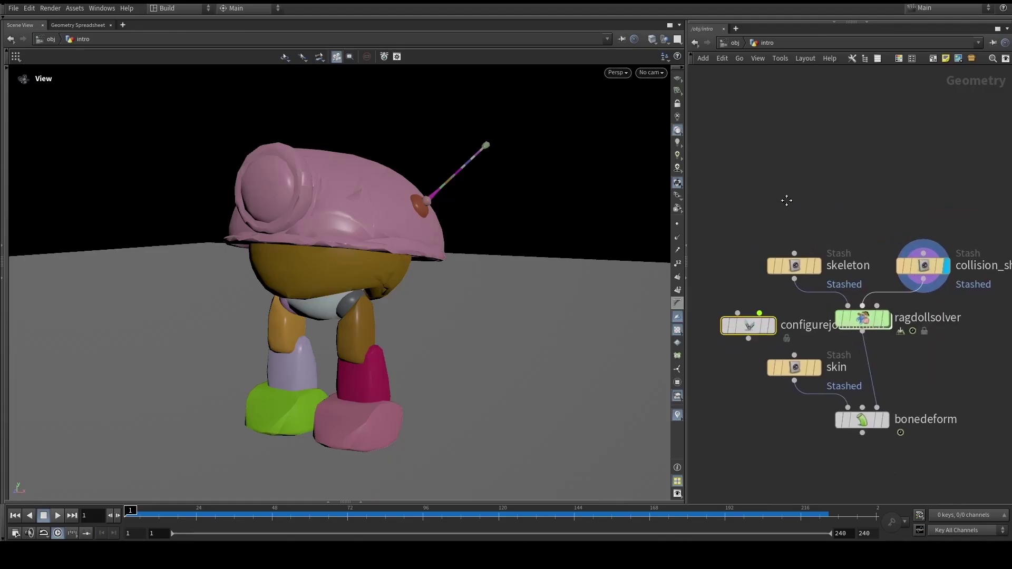
{"action": "left_click", "coordinate": [822, 270]}
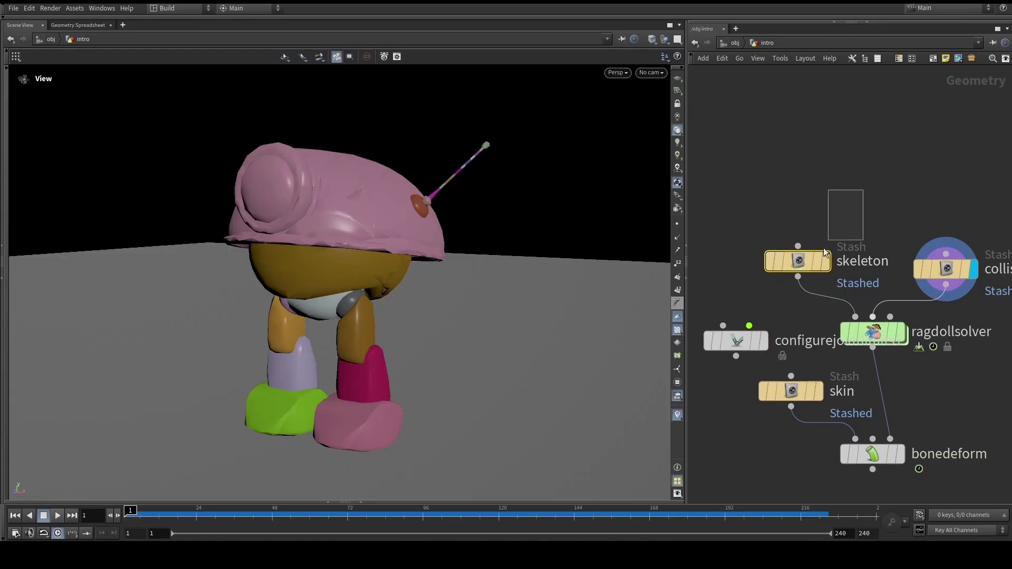
{"action": "left_click", "coordinate": [819, 270]}
{"action": "middle_click_drag", "start_coordinate": [835, 212], "coordinate": [859, 190]}
{"action": "middle_click_drag", "start_coordinate": [939, 346], "coordinate": [889, 351]}
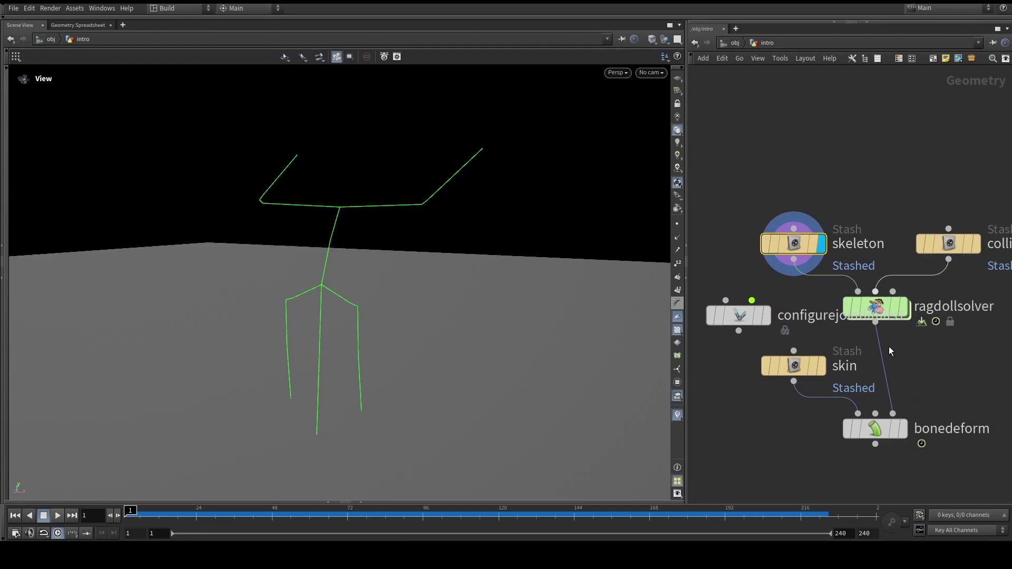
Step: Replay the bonedeform robot's fall, rewind to frame 1, and wire skeleton into Configure Joint Limits
{"action": "left_click", "coordinate": [903, 429]}
{"action": "left_click", "coordinate": [58, 517]}
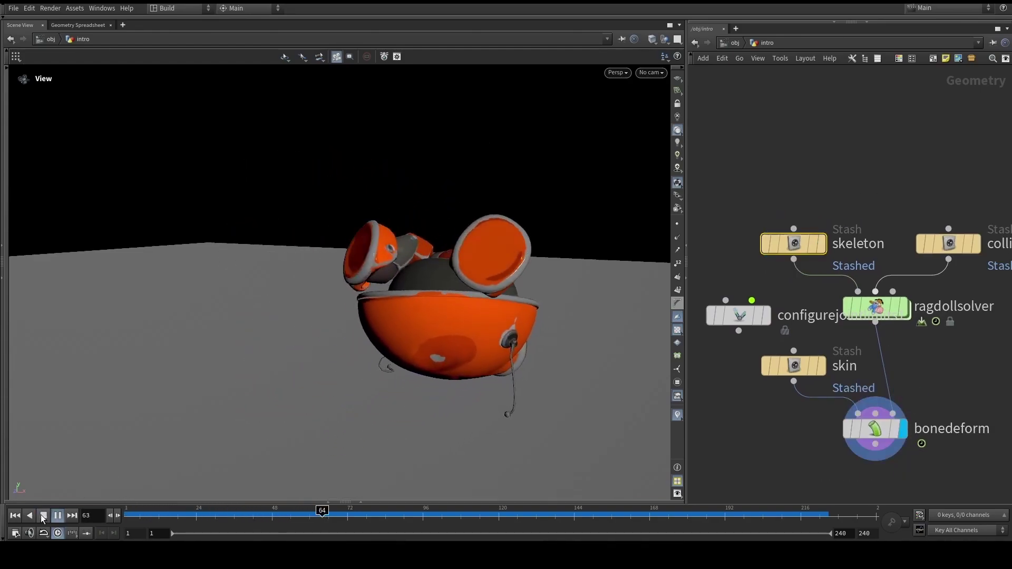
{"action": "left_click", "coordinate": [43, 516]}
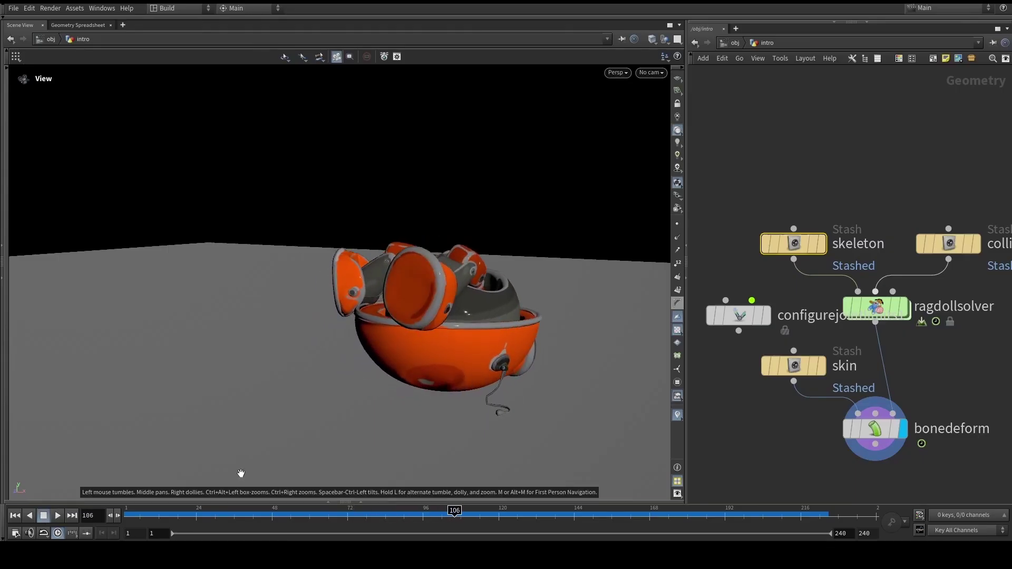
{"action": "mouse_move", "coordinate": [447, 513]}
{"action": "left_mouse_down"}
{"action": "mouse_move", "coordinate": [388, 512]}
{"action": "mouse_move", "coordinate": [489, 507]}
{"action": "mouse_move", "coordinate": [334, 510]}
{"action": "mouse_move", "coordinate": [510, 503]}
{"action": "mouse_move", "coordinate": [341, 503]}
{"action": "left_mouse_up"}
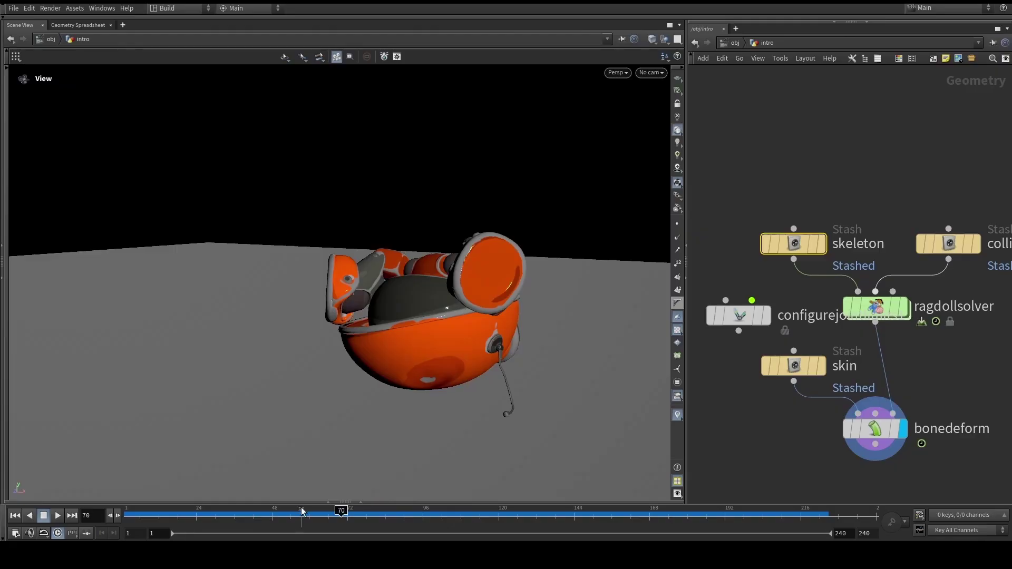
{"action": "left_click_drag", "start_coordinate": [299, 510], "coordinate": [130, 511]}
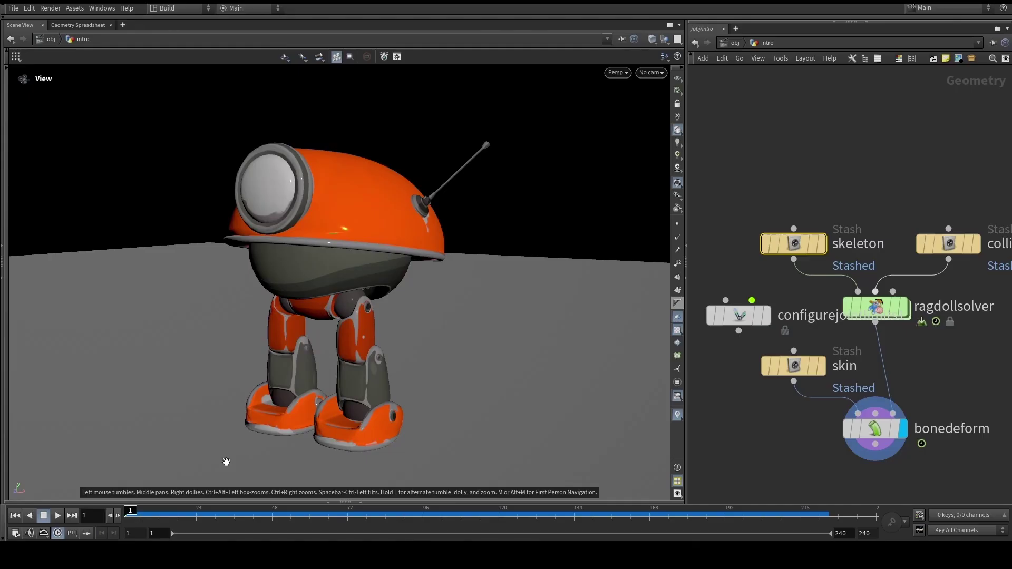
{"action": "left_click_drag", "start_coordinate": [793, 259], "coordinate": [722, 302]}
Step: Display configurejointlimits1, enable Display Rotation Limits, and set Guide Geometry Scale to 1.87
{"action": "left_click", "coordinate": [751, 306]}
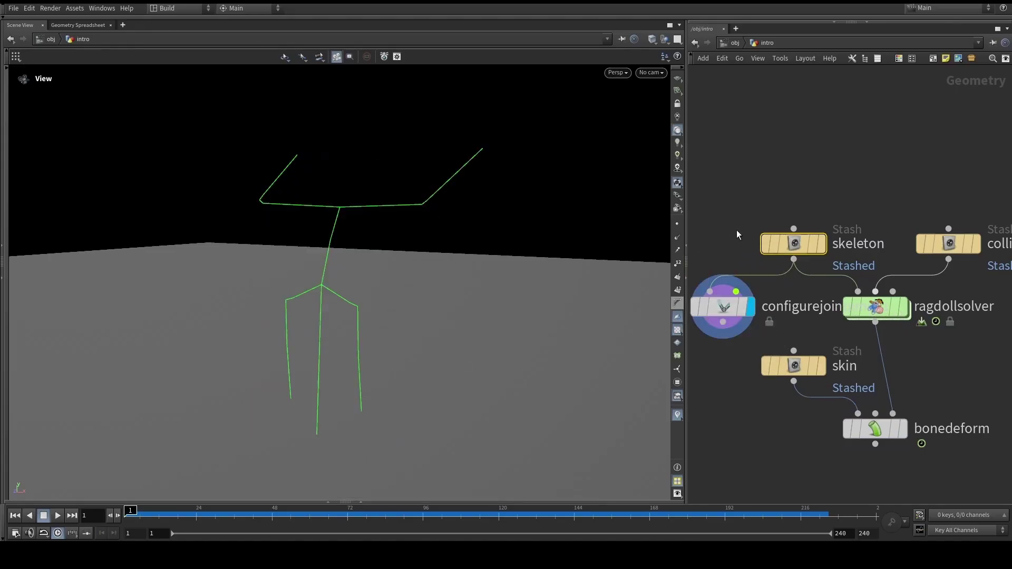
{"action": "middle_click_drag", "start_coordinate": [732, 229], "coordinate": [737, 233]}
{"action": "left_click_drag", "start_coordinate": [738, 233], "coordinate": [739, 359]}
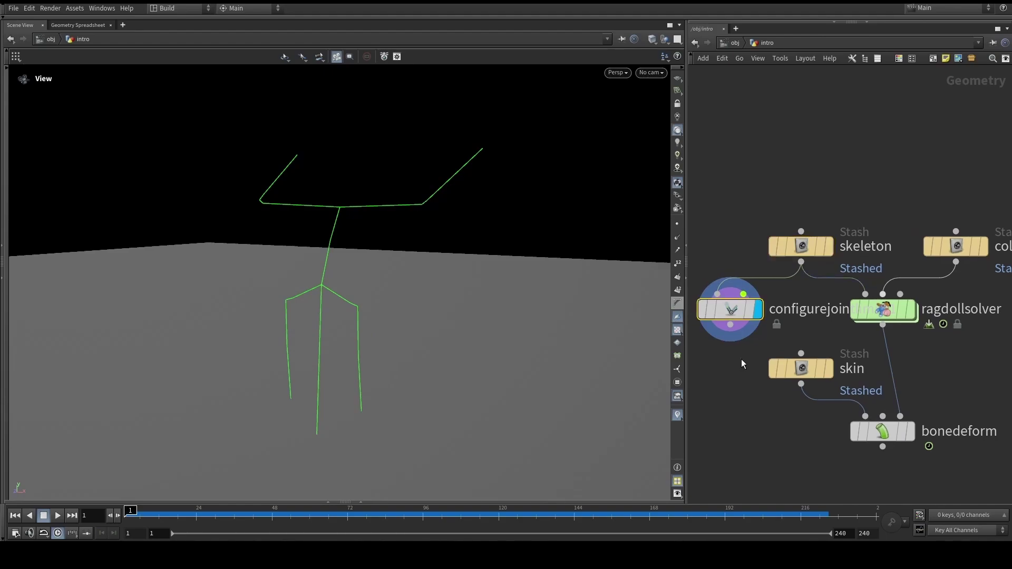
{"action": "key", "text": "p"}
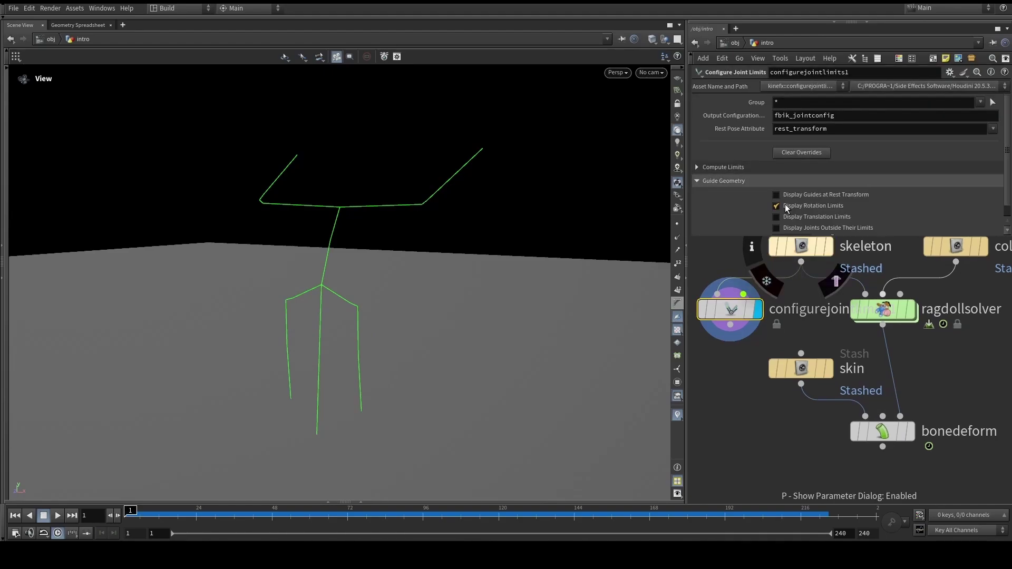
{"action": "left_click", "coordinate": [786, 206]}
{"action": "scroll", "coordinate": [755, 210], "scroll_direction": "down", "scroll_amount": 1}
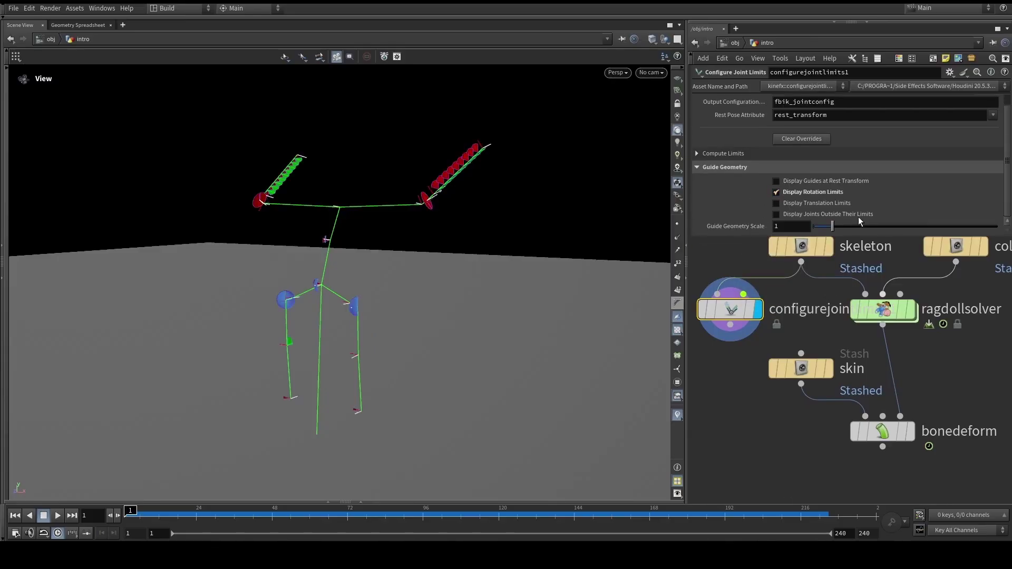
{"action": "left_click_drag", "start_coordinate": [832, 226], "coordinate": [847, 226]}
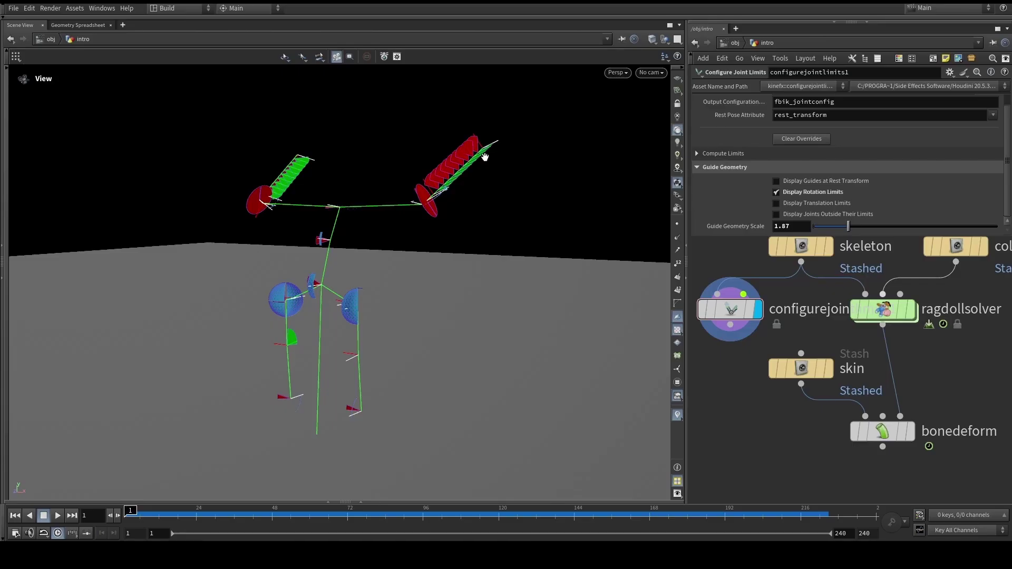
Step: Check the ragdollsolver and skin outputs, then play and stop the fall on bonedeform
{"action": "left_click", "coordinate": [916, 311]}
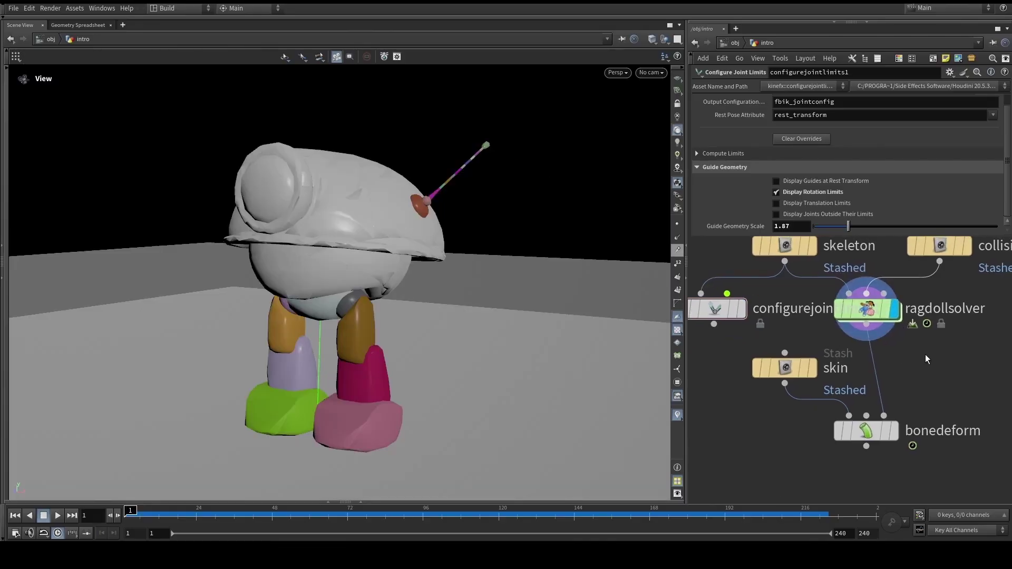
{"action": "left_click", "coordinate": [813, 370]}
{"action": "left_click", "coordinate": [785, 368]}
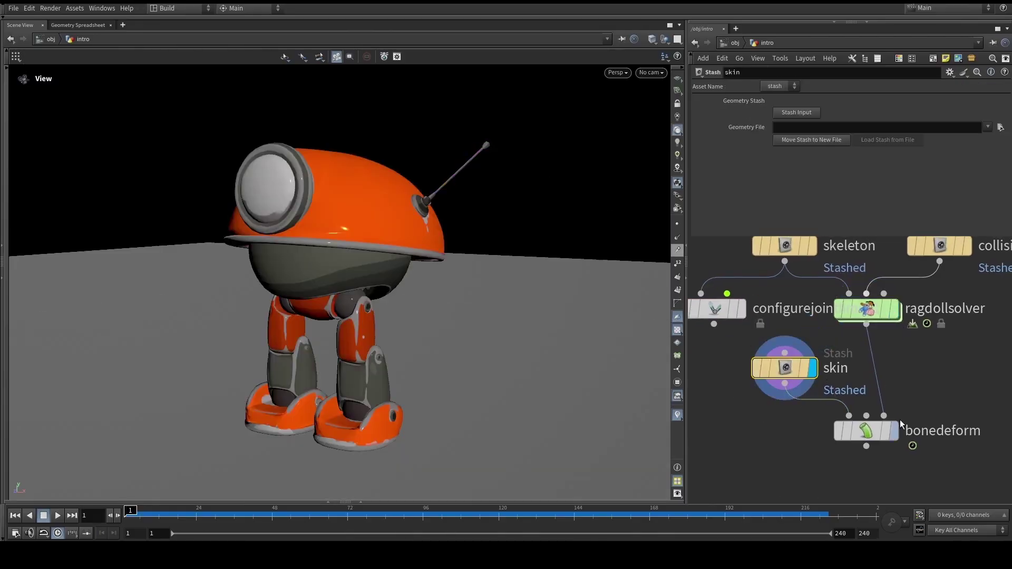
{"action": "left_click", "coordinate": [886, 435]}
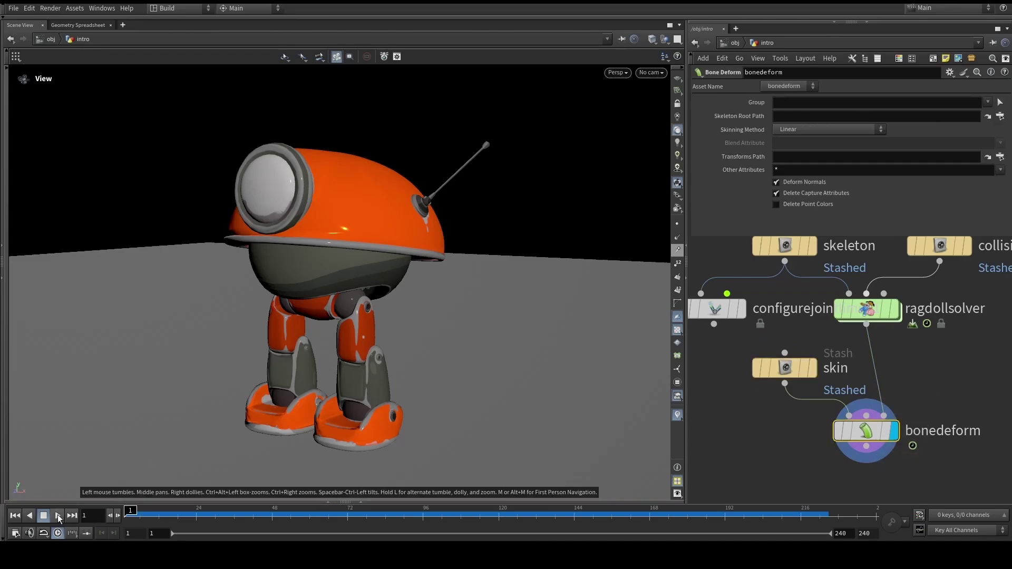
{"action": "left_click", "coordinate": [58, 516]}
{"action": "left_click", "coordinate": [44, 515]}
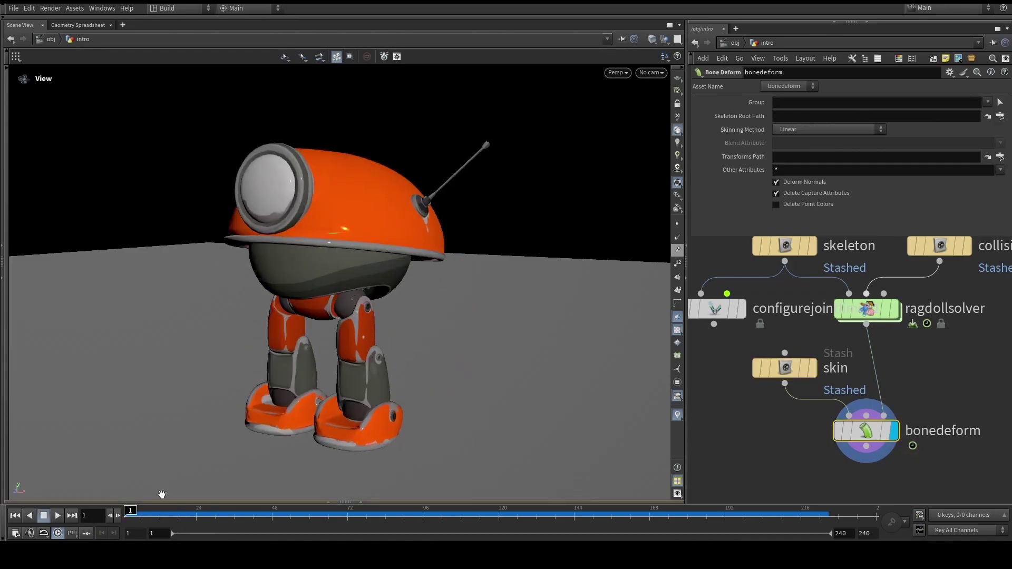
Step: Add a null1 node off ragdollsolver and display its ragdoll skeleton
{"action": "key", "text": "Tab"}
{"action": "type", "text": "null"}
{"action": "key", "text": "Return"}
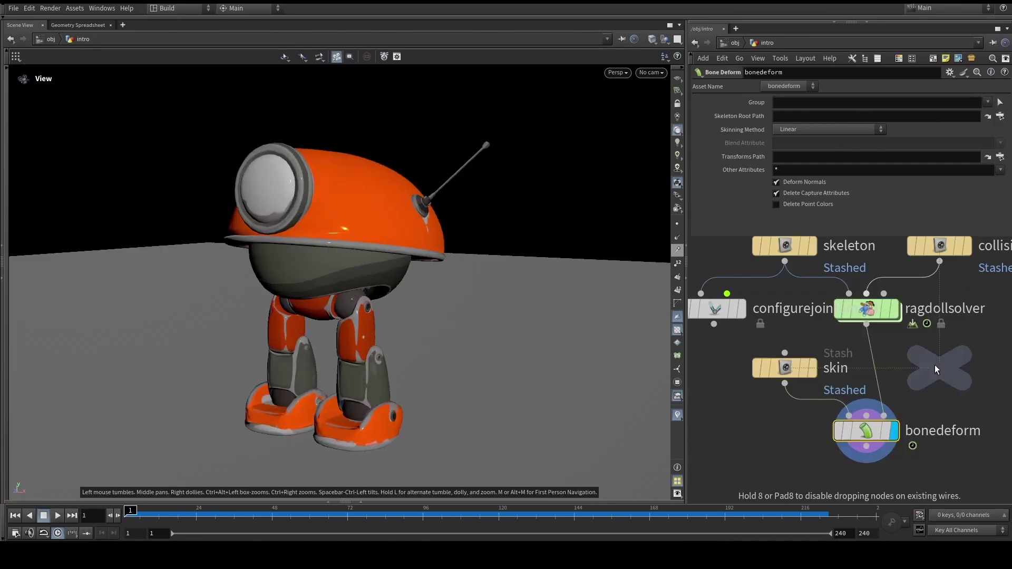
{"action": "left_click", "coordinate": [941, 368]}
{"action": "left_click", "coordinate": [896, 309]}
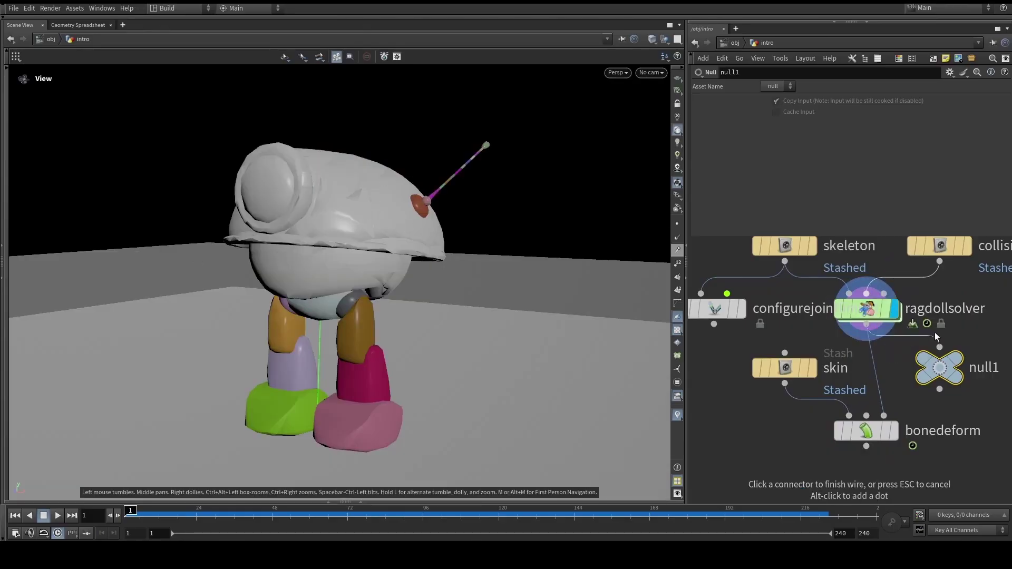
{"action": "mouse_move", "coordinate": [958, 360]}
{"action": "left_click", "coordinate": [974, 332]}
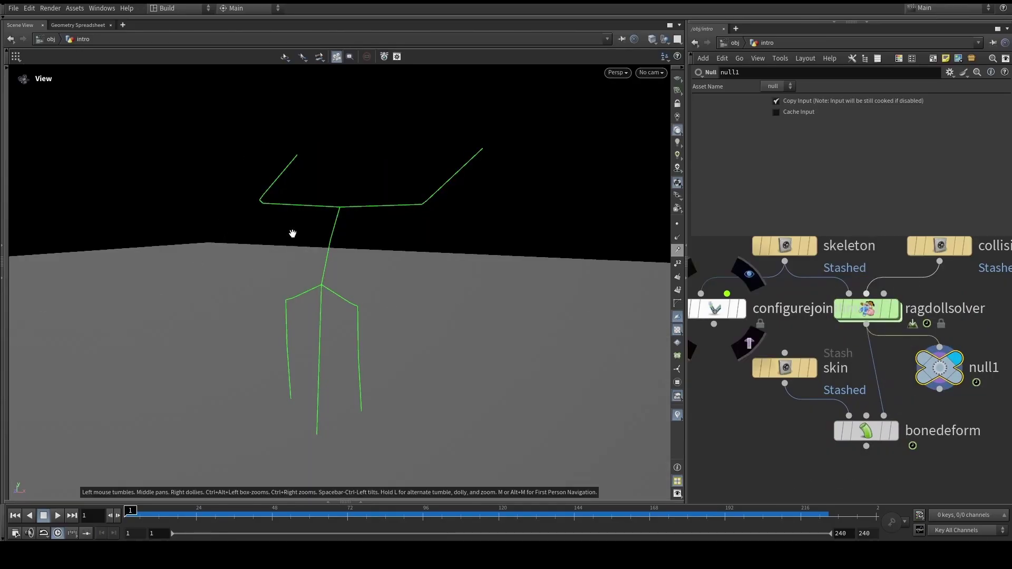
Step: Scrub the skeleton's collapse, return to frame 1, and display bonedeform again
{"action": "left_click_drag", "start_coordinate": [167, 515], "coordinate": [524, 485]}
{"action": "key", "text": "ctrl+Up"}
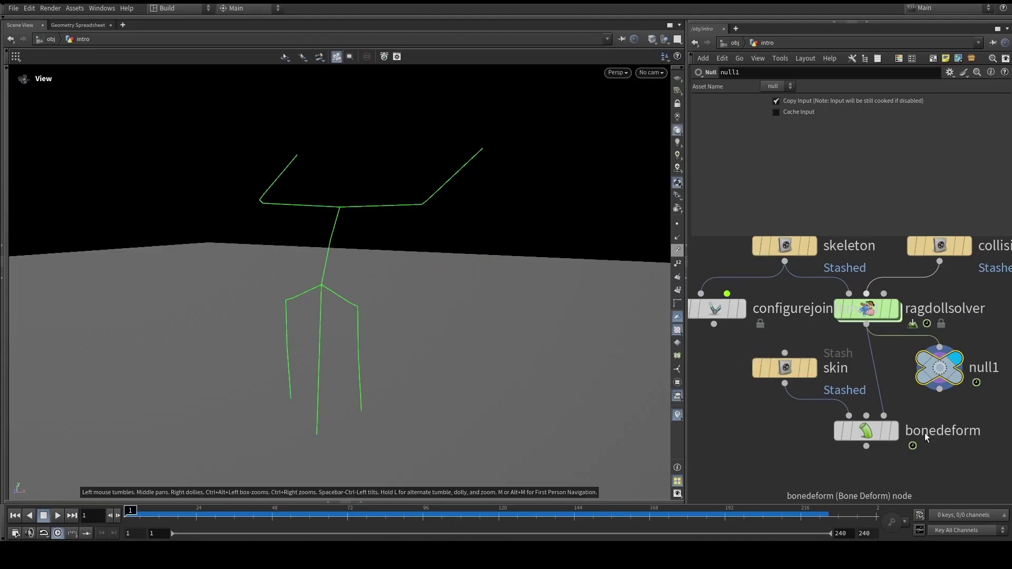
{"action": "left_click", "coordinate": [896, 433]}
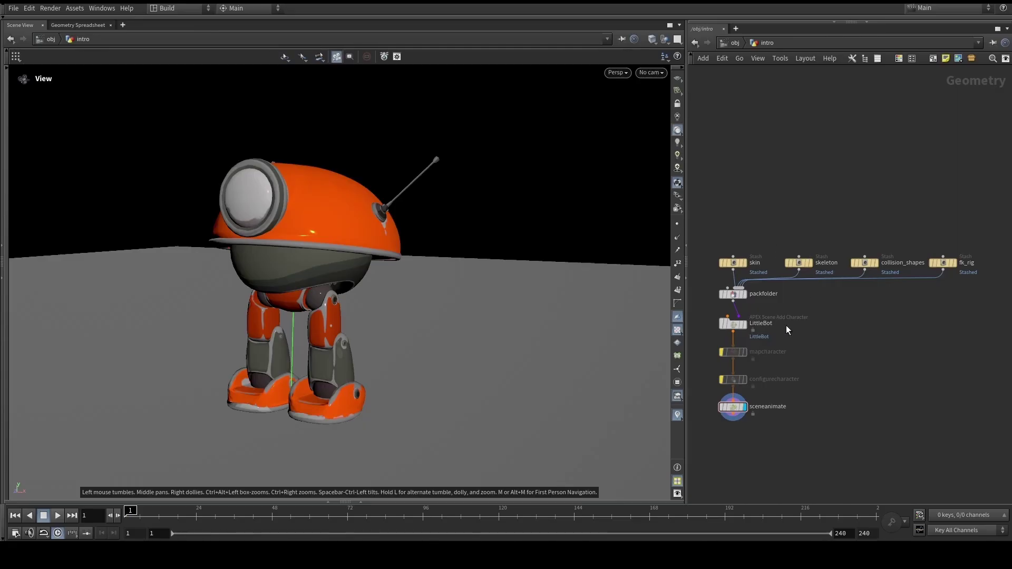
Step: Display the stashed skeleton and inspect its geometry info
{"action": "scroll", "coordinate": [745, 258], "scroll_direction": "up", "scroll_amount": 3}
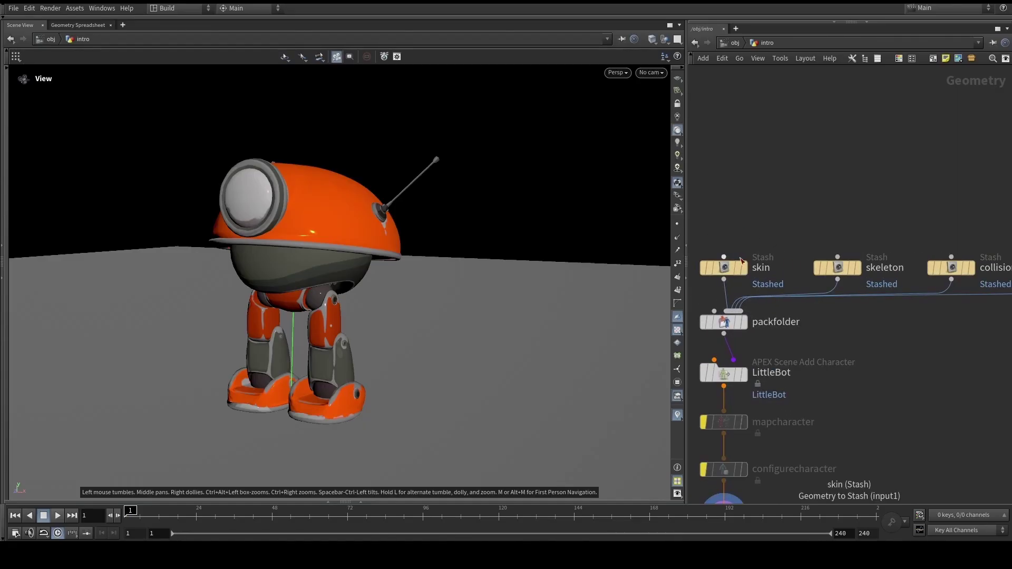
{"action": "middle_click_drag", "start_coordinate": [775, 220], "coordinate": [749, 217]}
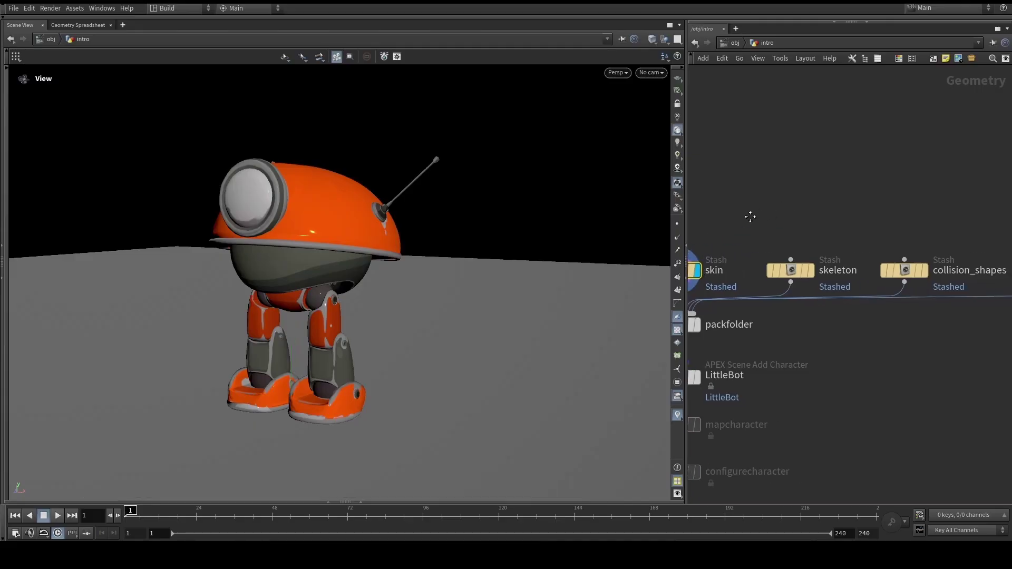
{"action": "scroll", "coordinate": [758, 227], "scroll_direction": "down", "scroll_amount": 2}
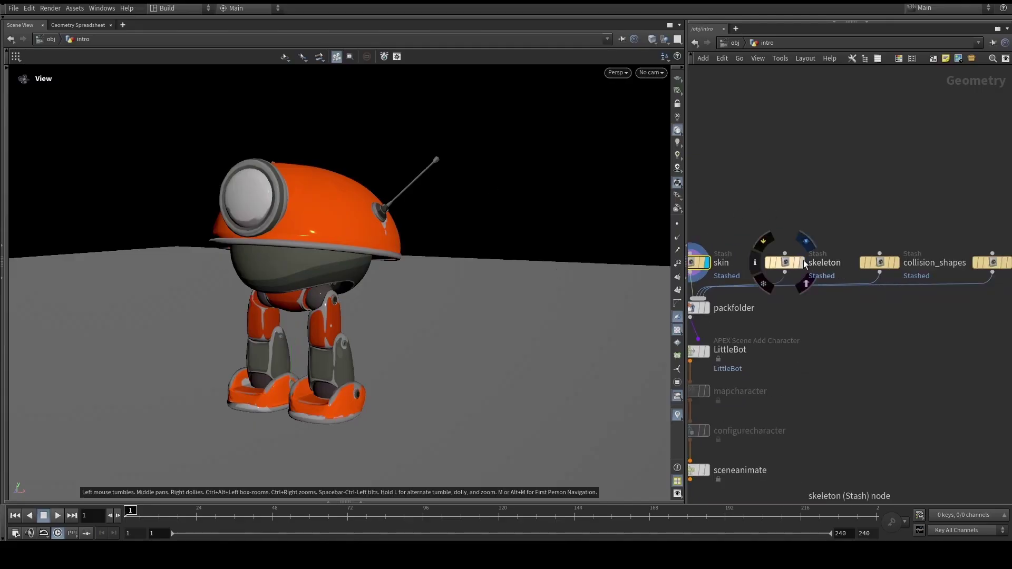
{"action": "left_click", "coordinate": [803, 262]}
{"action": "middle_click", "coordinate": [785, 265]}
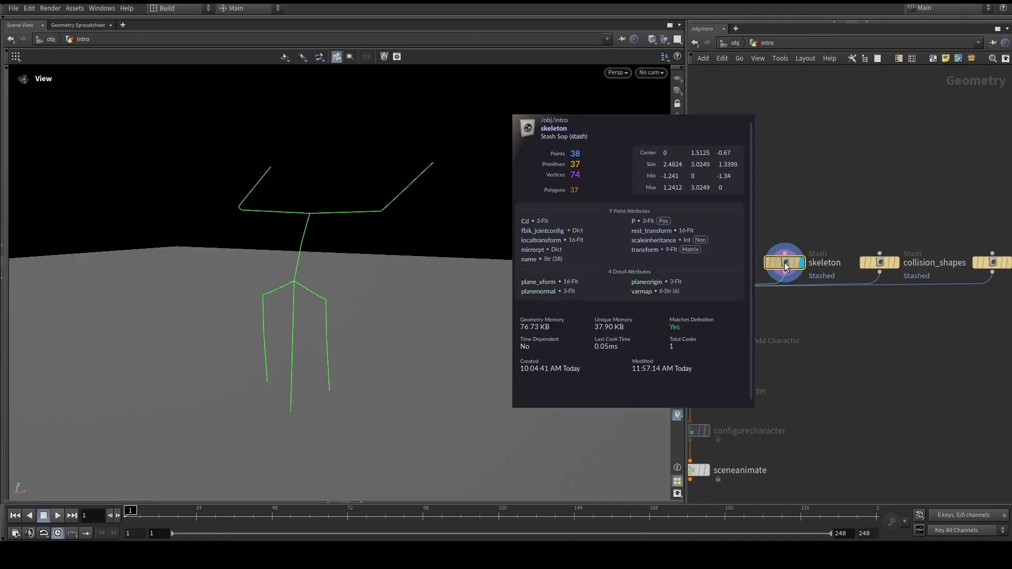
Step: Display and inspect collision_shapes, then display the fk_rig geometry
{"action": "middle_click_drag", "start_coordinate": [880, 176], "coordinate": [804, 184]}
{"action": "left_click", "coordinate": [820, 272]}
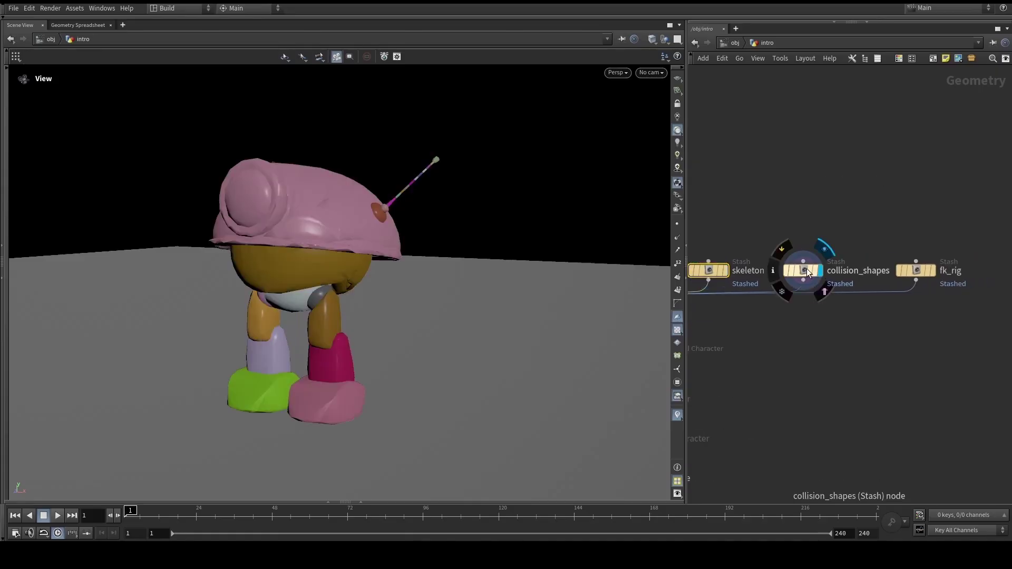
{"action": "middle_click", "coordinate": [807, 268]}
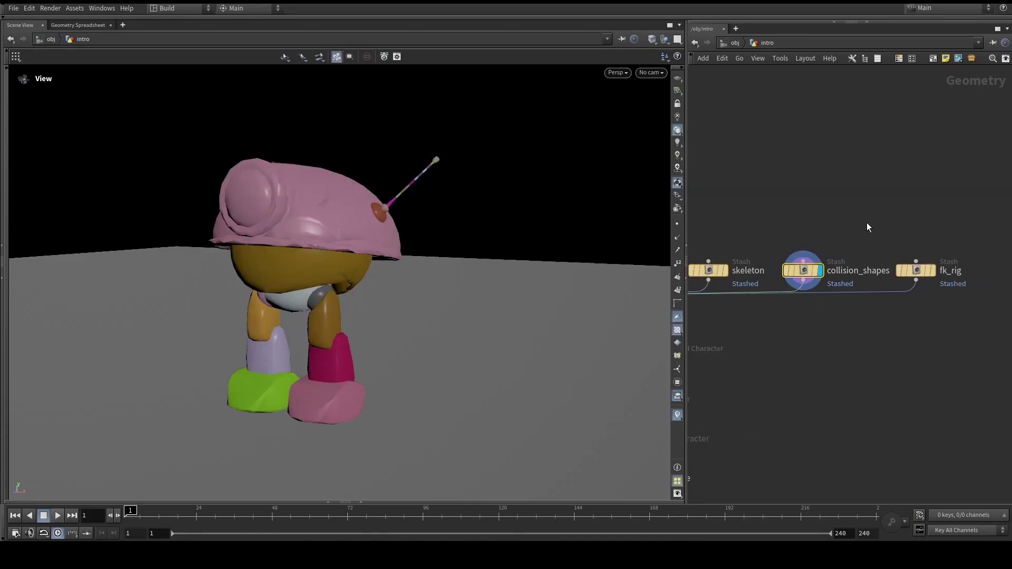
{"action": "scroll", "coordinate": [796, 253], "scroll_direction": "down", "scroll_amount": 2}
{"action": "scroll", "coordinate": [849, 249], "scroll_direction": "up", "scroll_amount": 3}
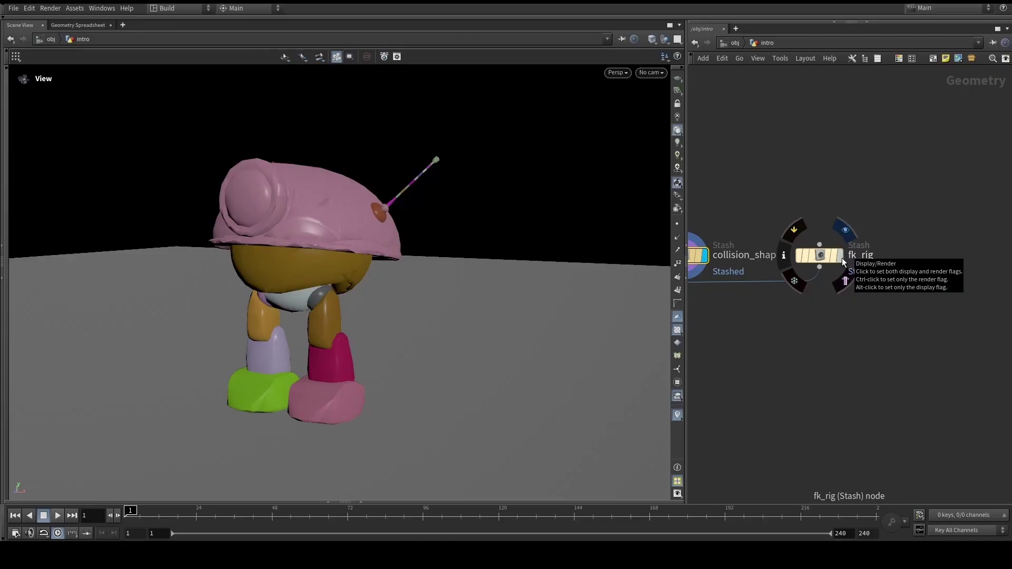
{"action": "left_click", "coordinate": [842, 262]}
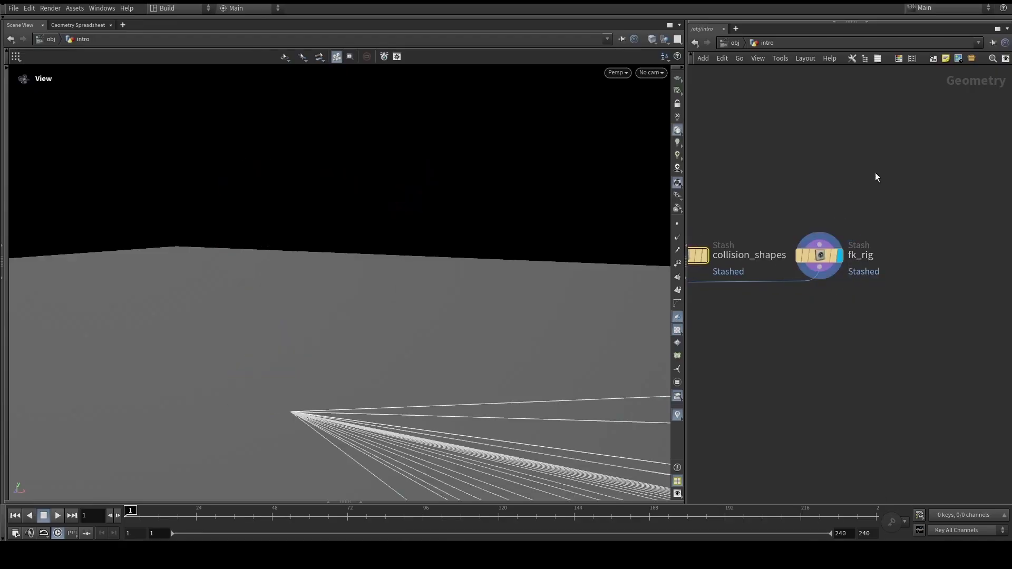
Step: Open the APEX Network View under the viewport and frame the whole fk_rig graph
{"action": "left_click", "coordinate": [488, 501]}
{"action": "scroll", "coordinate": [379, 271], "scroll_direction": "down", "scroll_amount": 10}
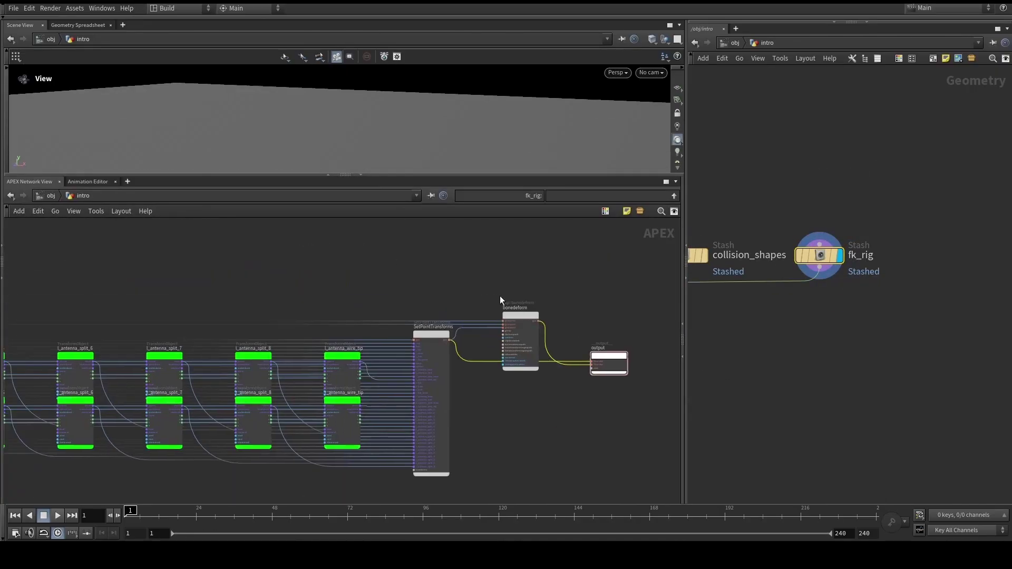
{"action": "scroll", "coordinate": [404, 292], "scroll_direction": "up", "scroll_amount": 3}
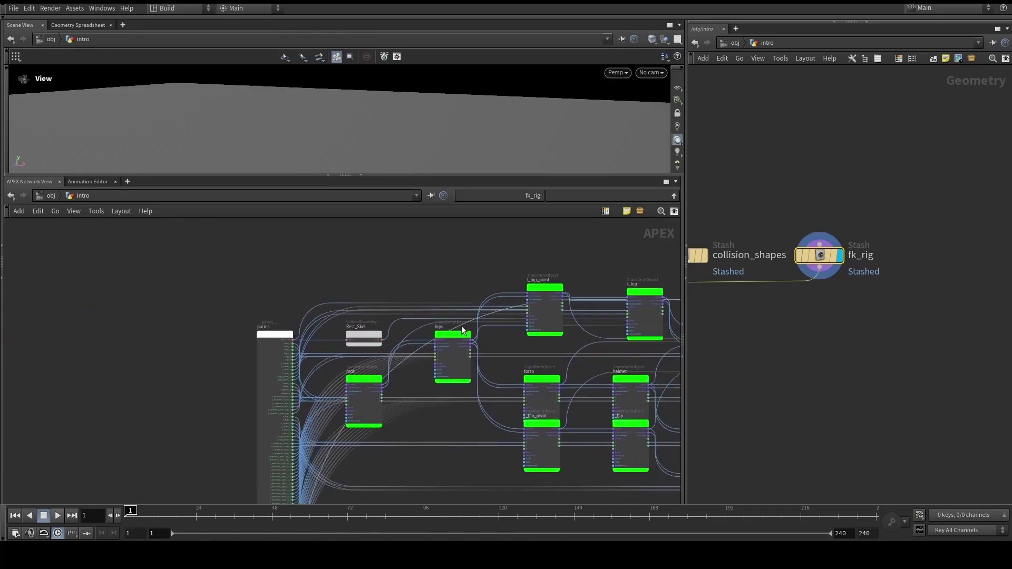
{"action": "scroll", "coordinate": [390, 306], "scroll_direction": "down", "scroll_amount": 6}
{"action": "middle_click_drag", "start_coordinate": [383, 313], "coordinate": [332, 312]}
{"action": "left_click_drag", "start_coordinate": [135, 300], "coordinate": [596, 470]}
{"action": "left_click", "coordinate": [481, 446]}
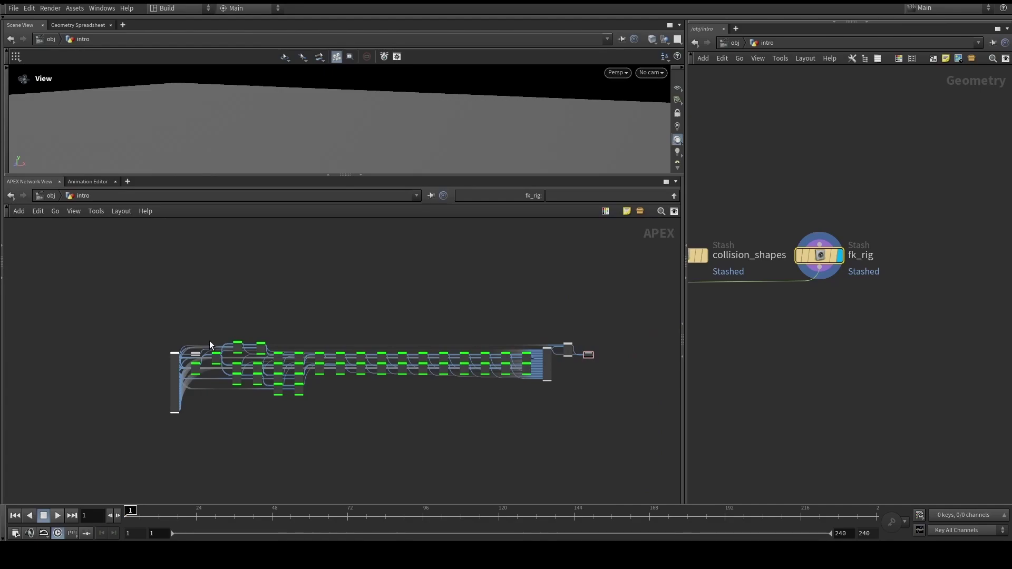
{"action": "scroll", "coordinate": [208, 341], "scroll_direction": "up", "scroll_amount": 5}
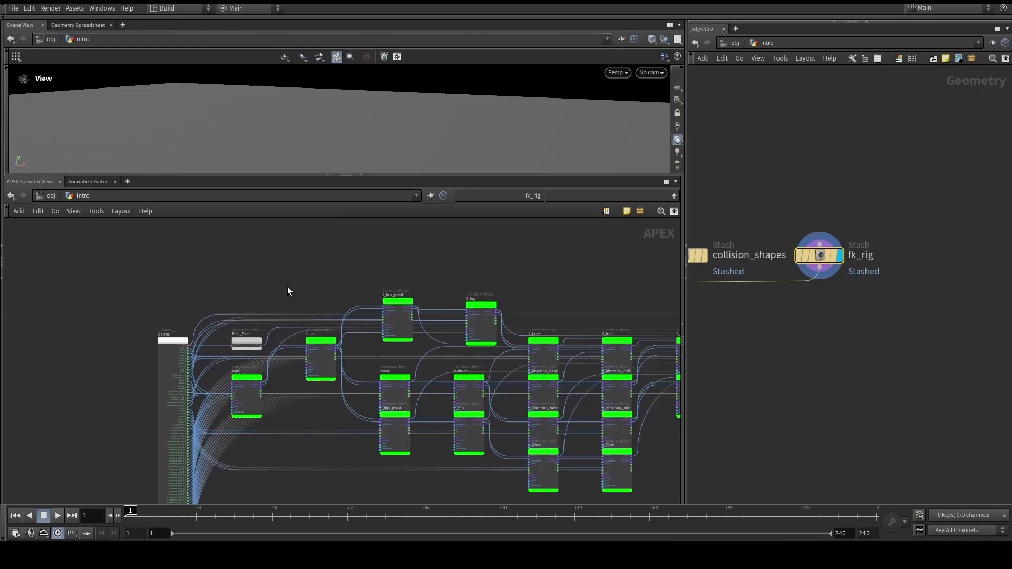
Step: Display the skeleton stash with point numbers and collapse the APEX pane
{"action": "middle_click_drag", "start_coordinate": [814, 324], "coordinate": [967, 324]}
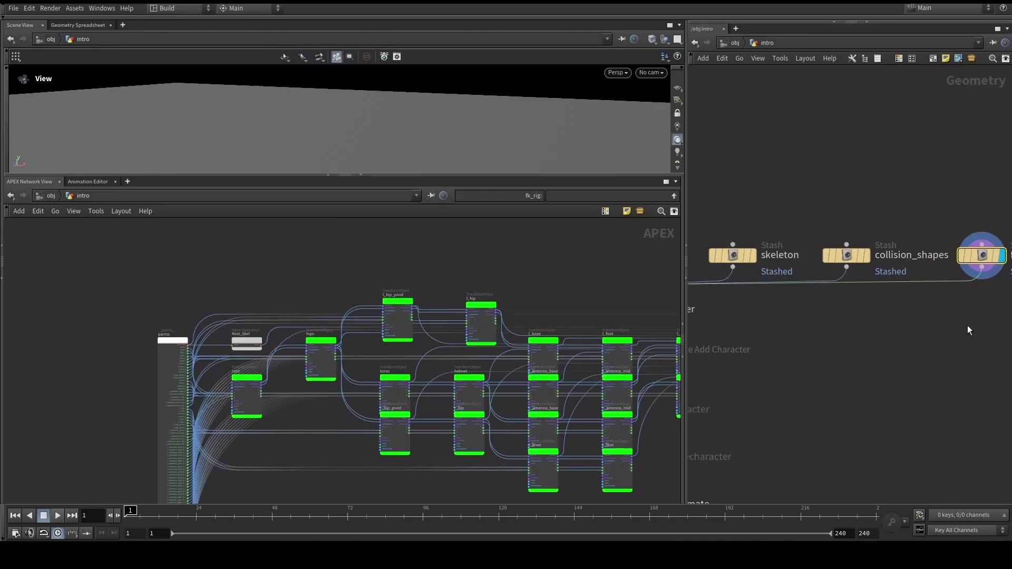
{"action": "left_click", "coordinate": [766, 254]}
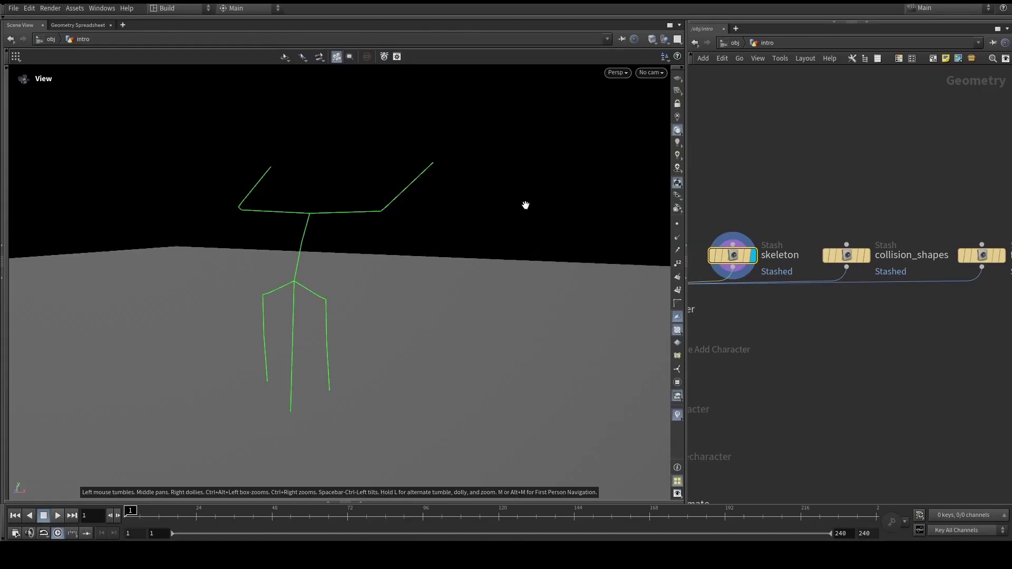
{"action": "left_click", "coordinate": [360, 175]}
{"action": "left_click", "coordinate": [678, 264]}
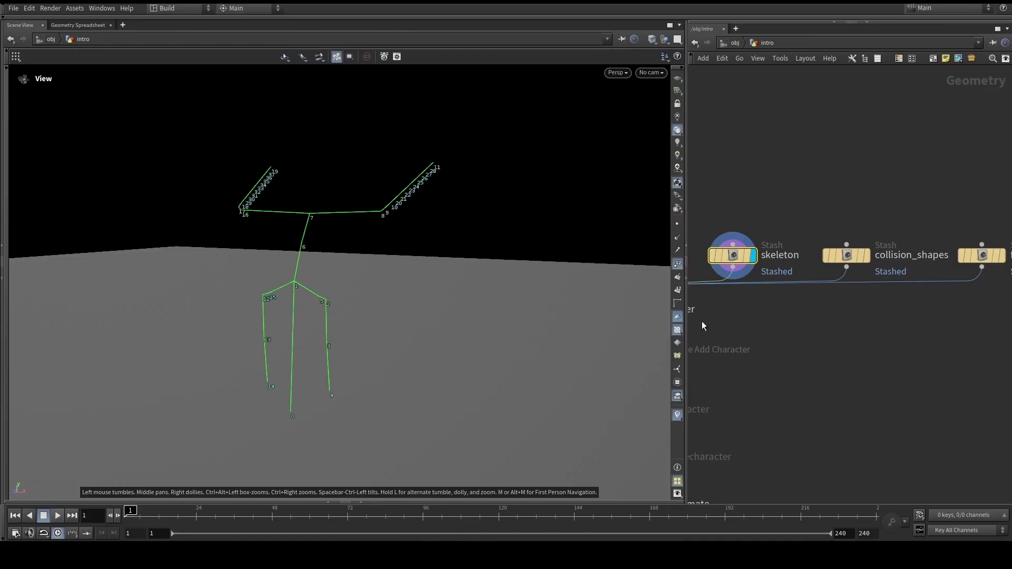
Step: Add a rigpose1 node fed by the skeleton stash and display it
{"action": "key", "text": "Tab"}
{"action": "type", "text": "rig pose"}
{"action": "key", "text": "Return"}
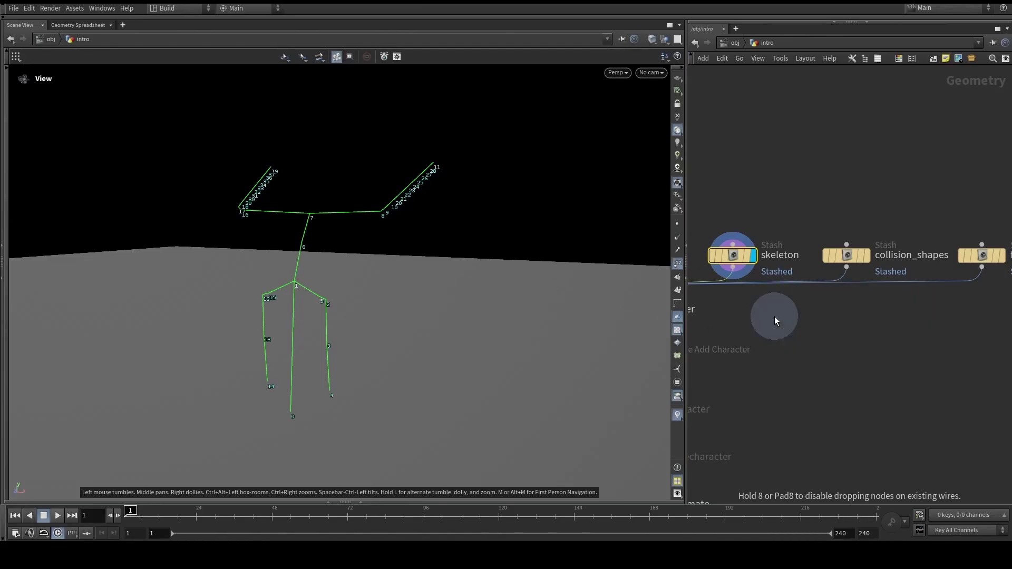
{"action": "left_click", "coordinate": [792, 352]}
{"action": "left_click", "coordinate": [733, 268]}
{"action": "left_click", "coordinate": [792, 334]}
{"action": "left_click", "coordinate": [814, 333]}
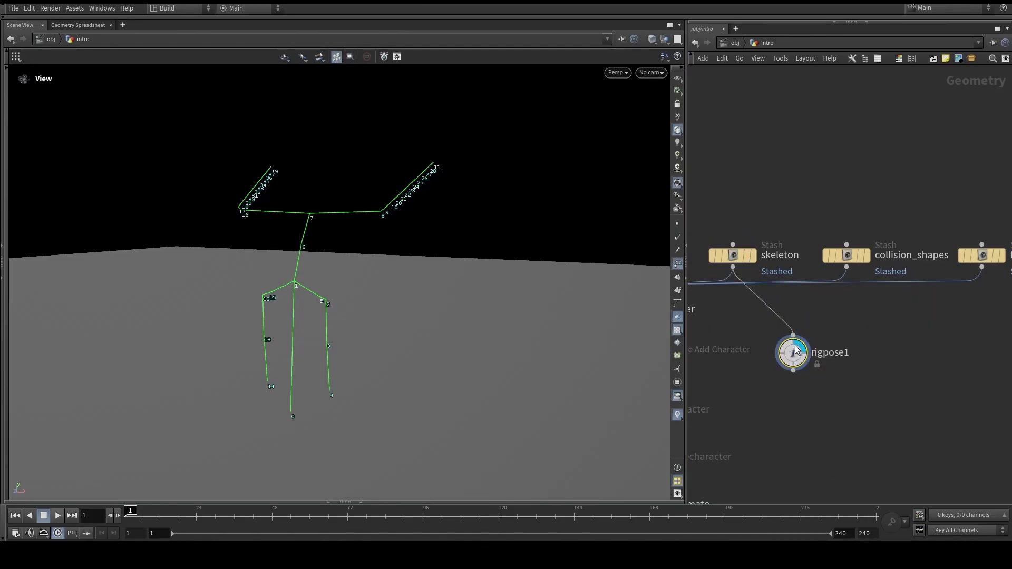
Step: Bend the left knee about 30 degrees with the rig pose gizmo
{"action": "key", "text": "Return"}
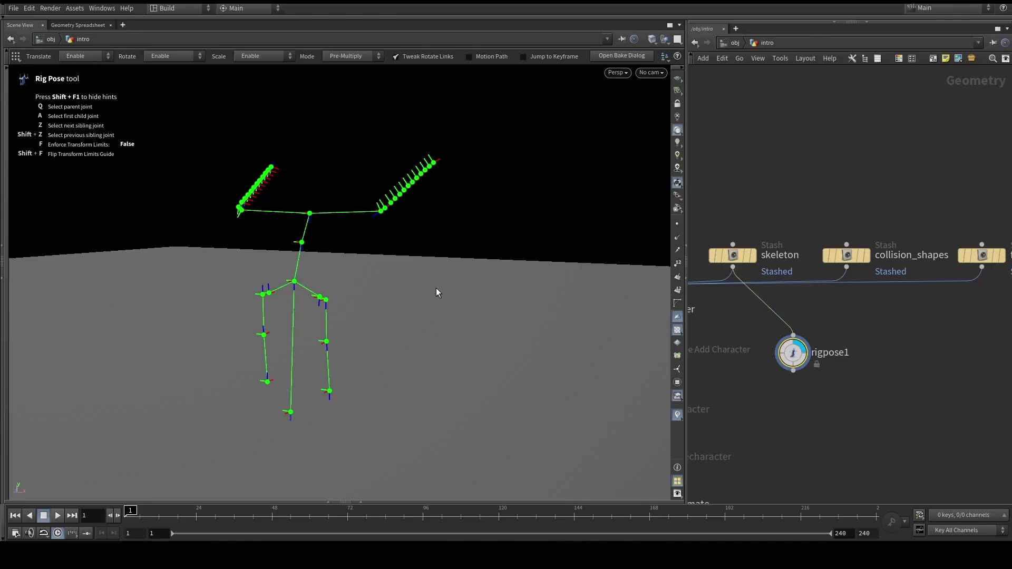
{"action": "left_click", "coordinate": [325, 350]}
{"action": "left_click_drag", "start_coordinate": [298, 316], "coordinate": [299, 365]}
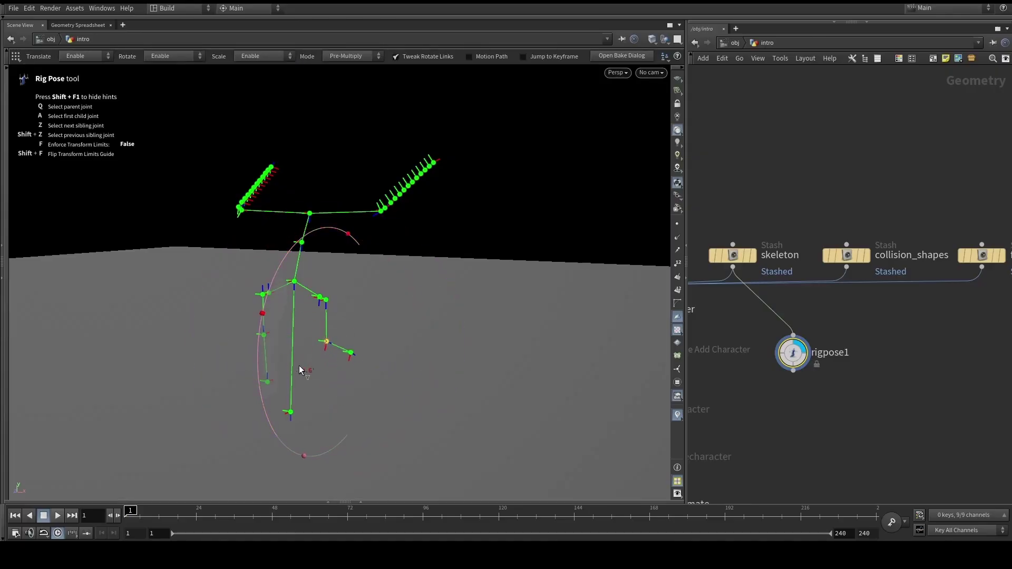
{"action": "left_click", "coordinate": [533, 270]}
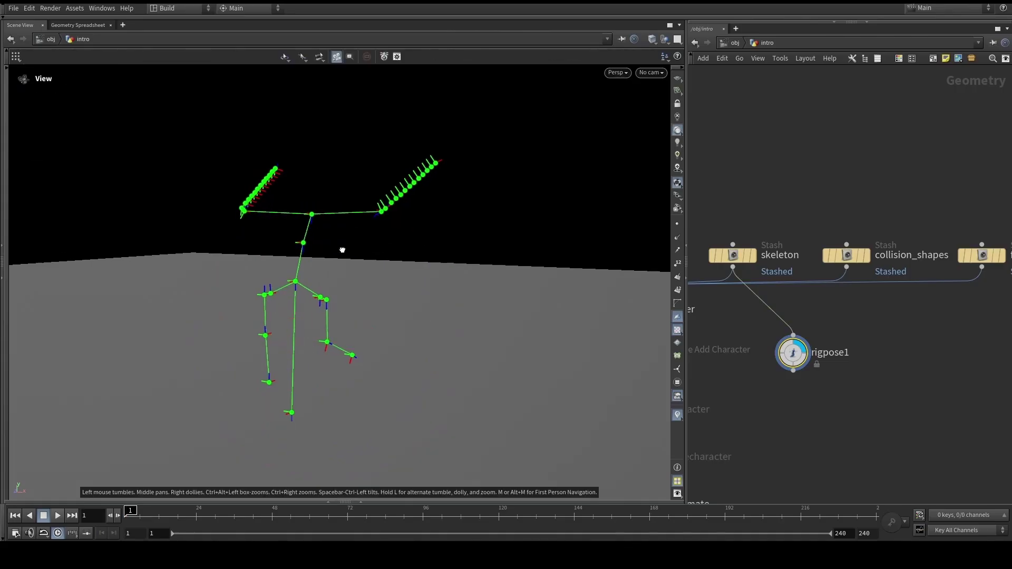
{"action": "left_click_drag", "start_coordinate": [339, 248], "coordinate": [353, 258]}
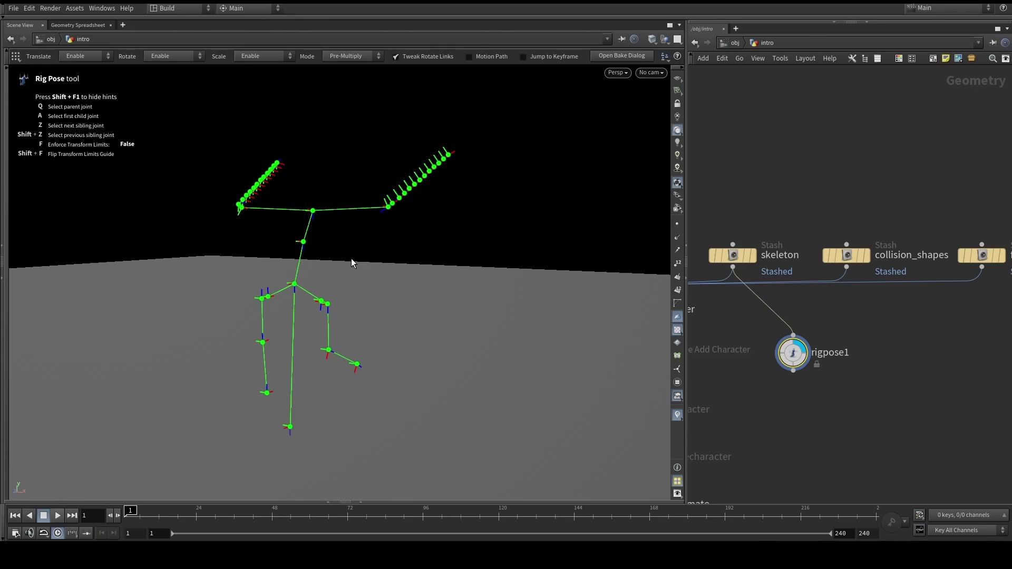
Step: Leave posing, display fk_rig, and open its graph in the APEX Network View
{"action": "key", "text": "Escape"}
{"action": "scroll", "coordinate": [973, 331], "scroll_direction": "down", "scroll_amount": 3}
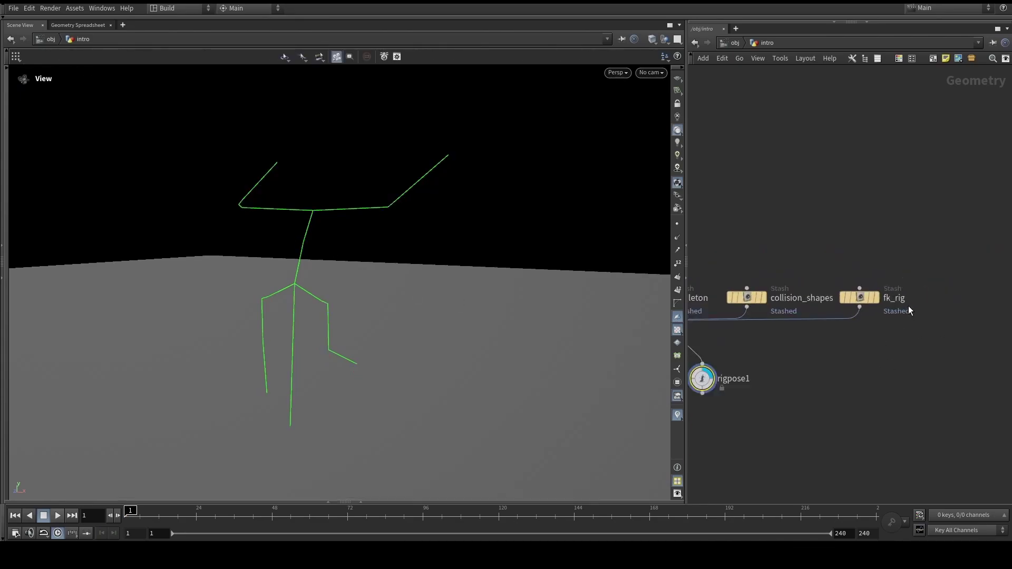
{"action": "scroll", "coordinate": [906, 310], "scroll_direction": "up", "scroll_amount": 2}
{"action": "left_click", "coordinate": [863, 293]}
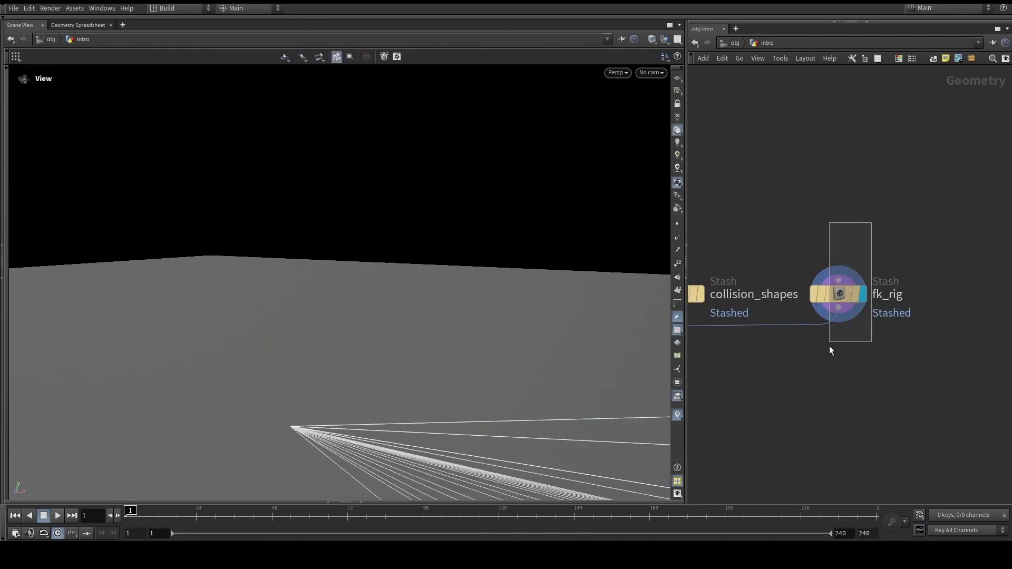
{"action": "left_click", "coordinate": [390, 500]}
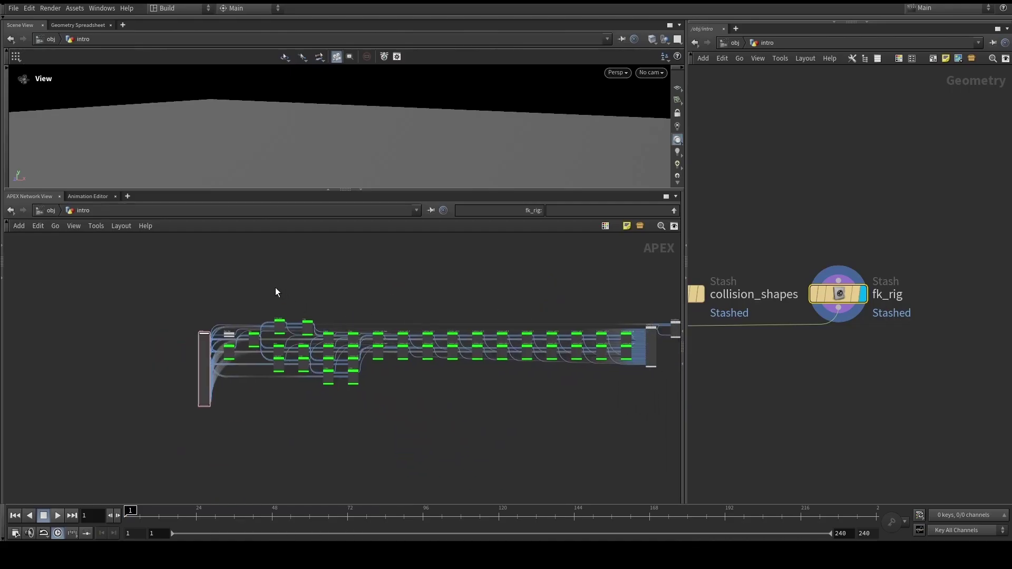
{"action": "left_click_drag", "start_coordinate": [267, 281], "coordinate": [622, 435]}
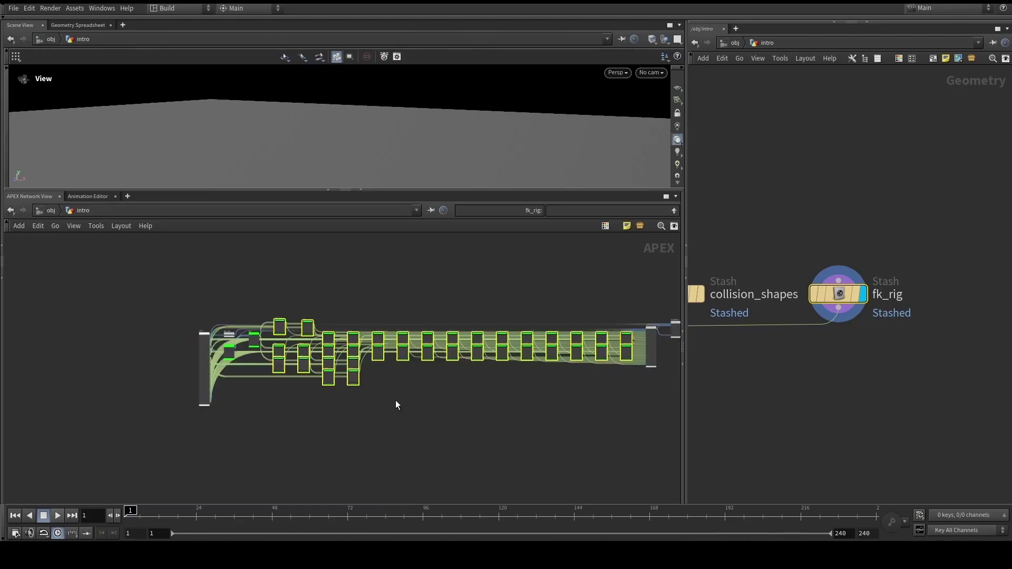
Step: Zoom into the left leg nodes and move l_hip_pivot up level with l_hip
{"action": "scroll", "coordinate": [370, 419], "scroll_direction": "up", "scroll_amount": 2}
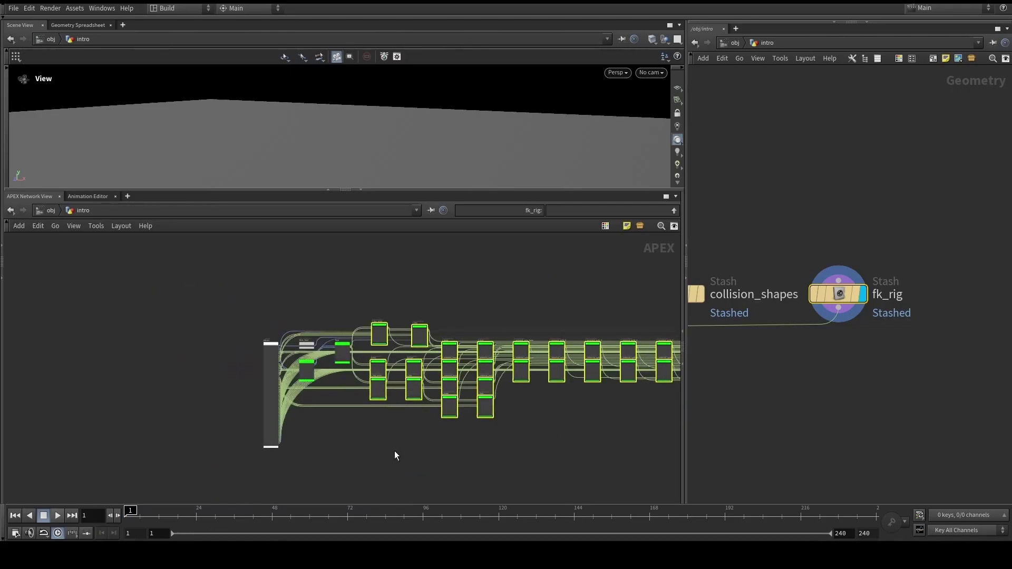
{"action": "scroll", "coordinate": [389, 346], "scroll_direction": "up", "scroll_amount": 5}
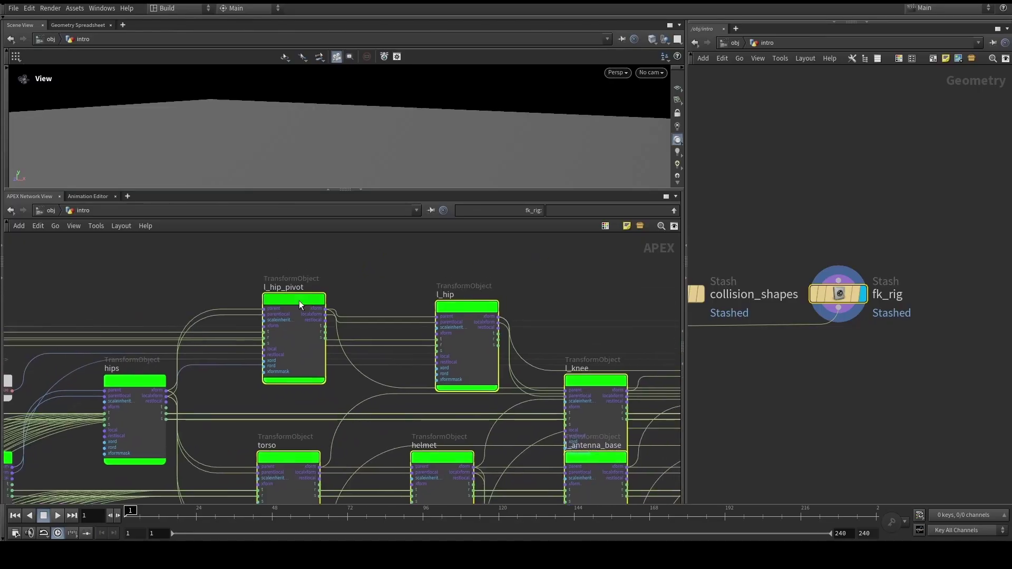
{"action": "middle_click_drag", "start_coordinate": [552, 298], "coordinate": [406, 271]}
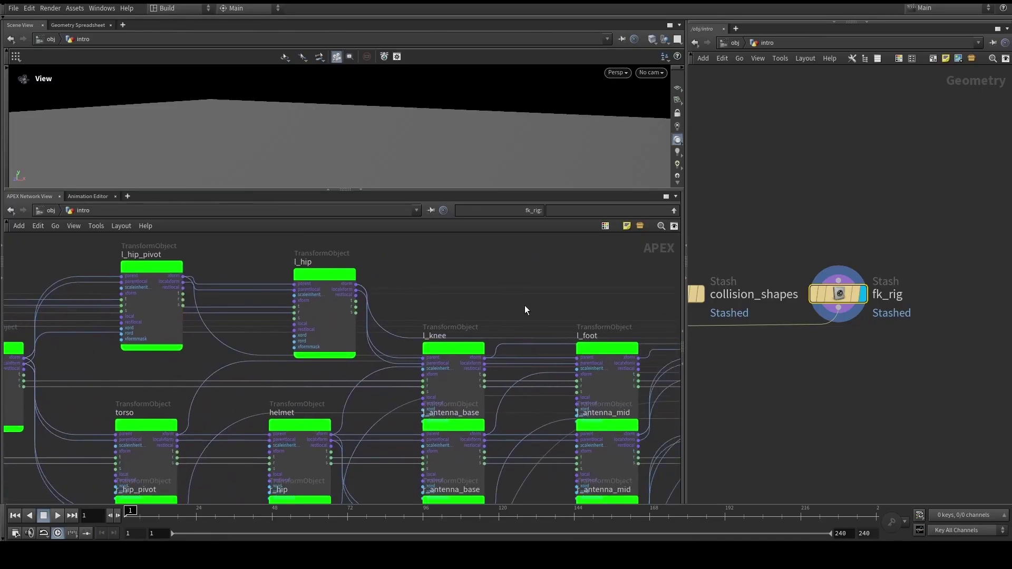
{"action": "middle_click_drag", "start_coordinate": [351, 291], "coordinate": [347, 349]}
{"action": "scroll", "coordinate": [315, 286], "scroll_direction": "up", "scroll_amount": 4}
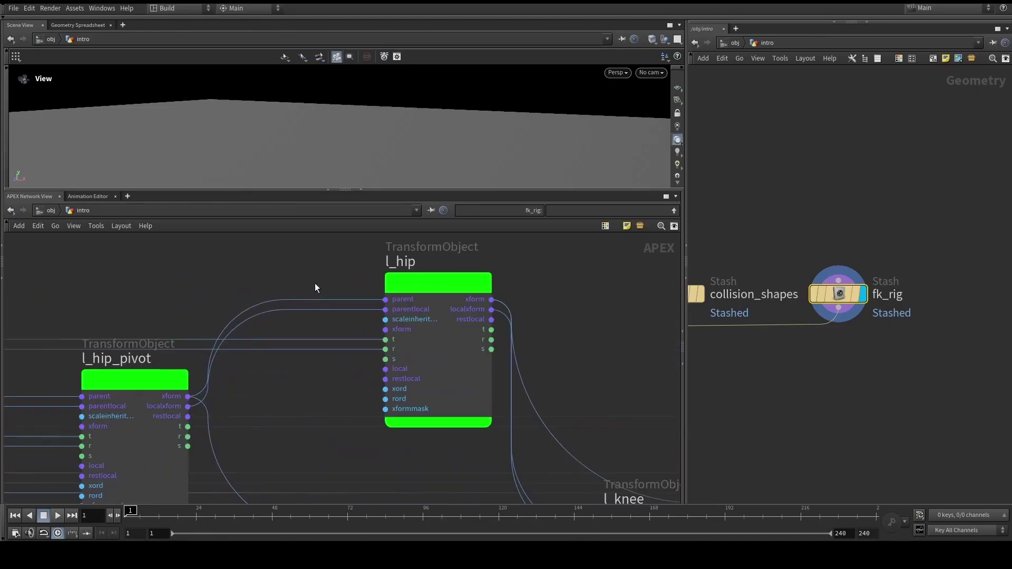
{"action": "left_click_drag", "start_coordinate": [168, 374], "coordinate": [134, 276]}
{"action": "middle_click_drag", "start_coordinate": [256, 289], "coordinate": [294, 300]}
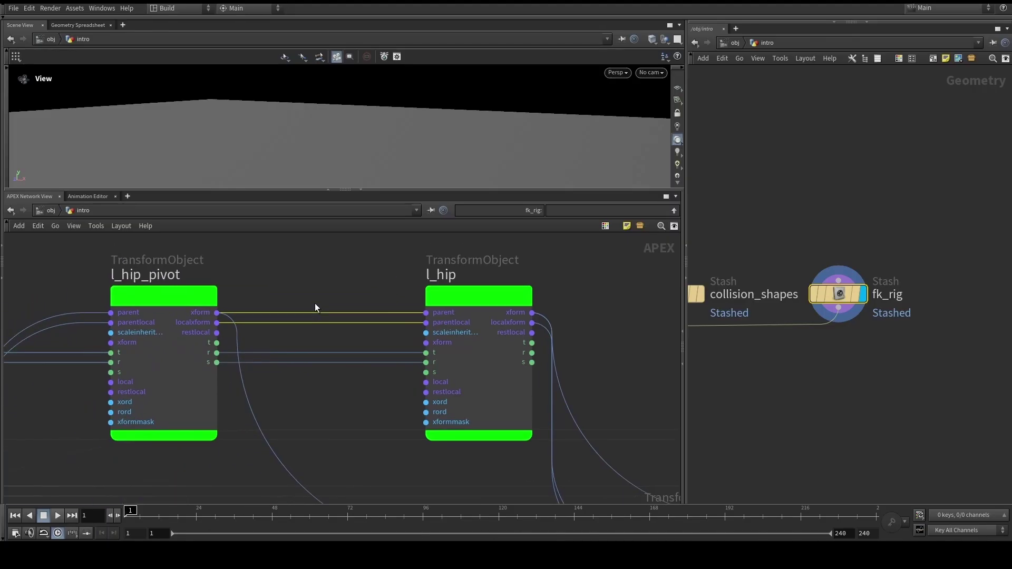
{"action": "scroll", "coordinate": [315, 303], "scroll_direction": "down", "scroll_amount": 3}
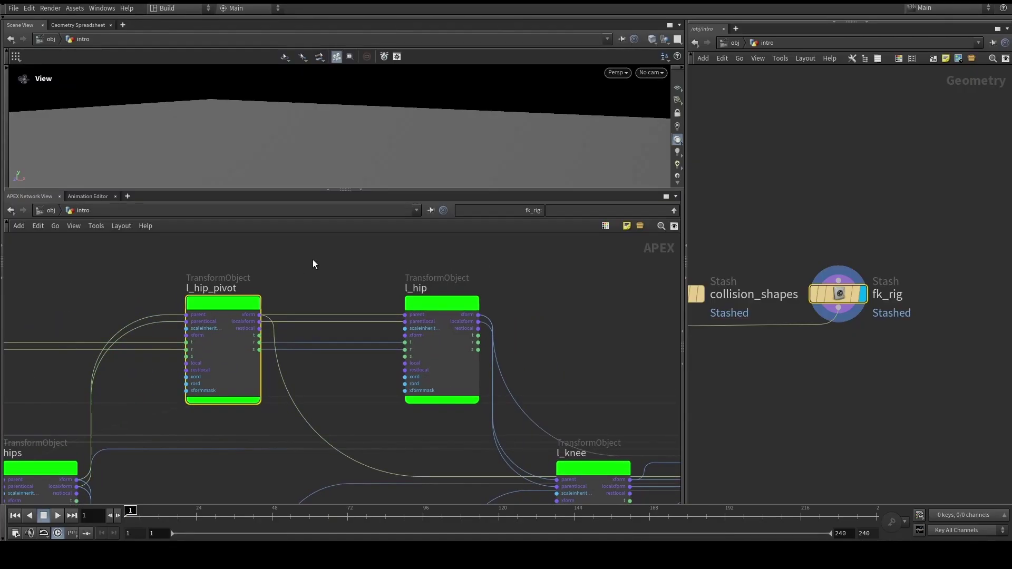
{"action": "scroll", "coordinate": [312, 260], "scroll_direction": "up", "scroll_amount": 3}
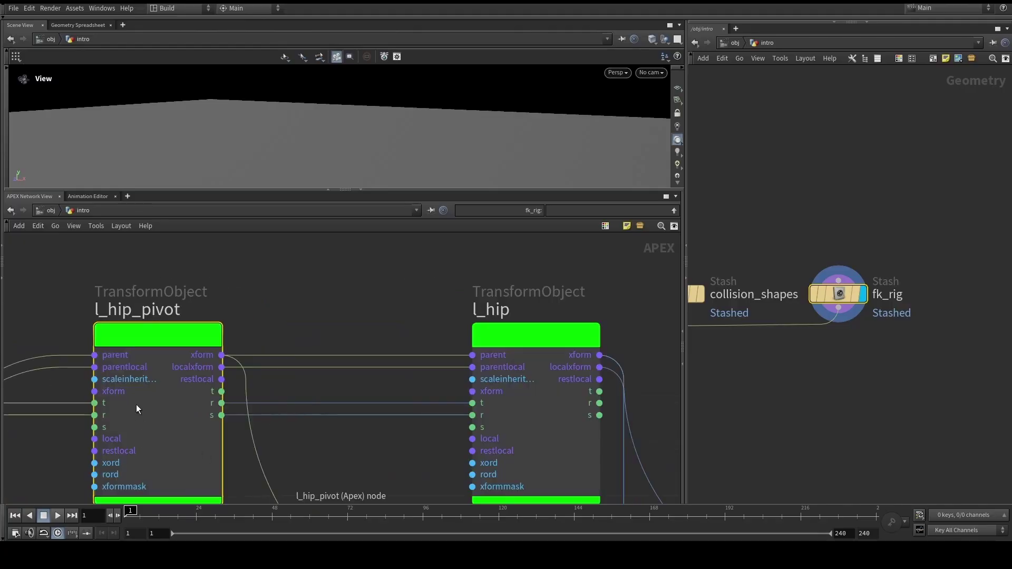
{"action": "scroll", "coordinate": [301, 317], "scroll_direction": "down", "scroll_amount": 6}
{"action": "middle_click_drag", "start_coordinate": [301, 316], "coordinate": [575, 234]}
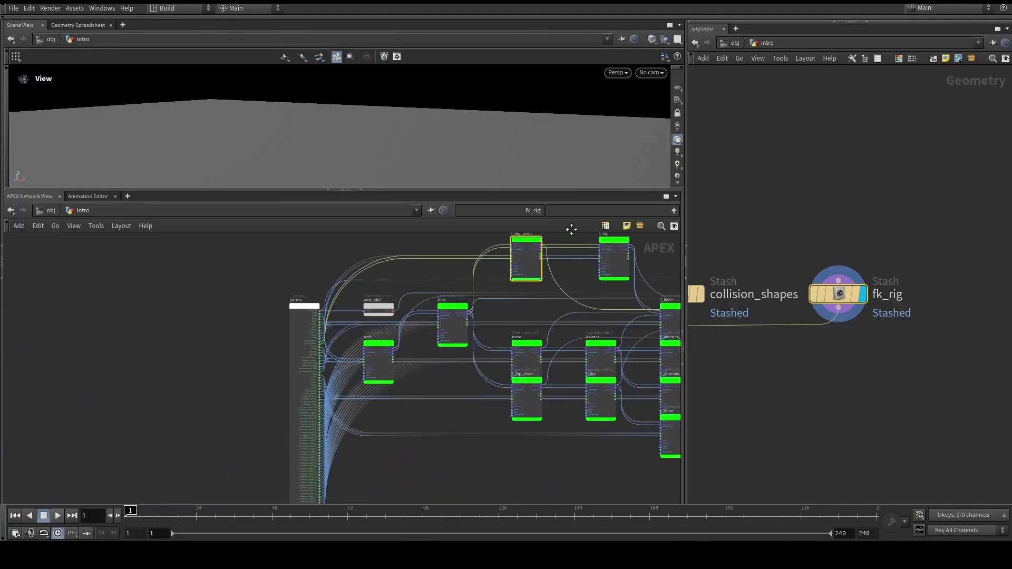
{"action": "scroll", "coordinate": [347, 340], "scroll_direction": "up", "scroll_amount": 5}
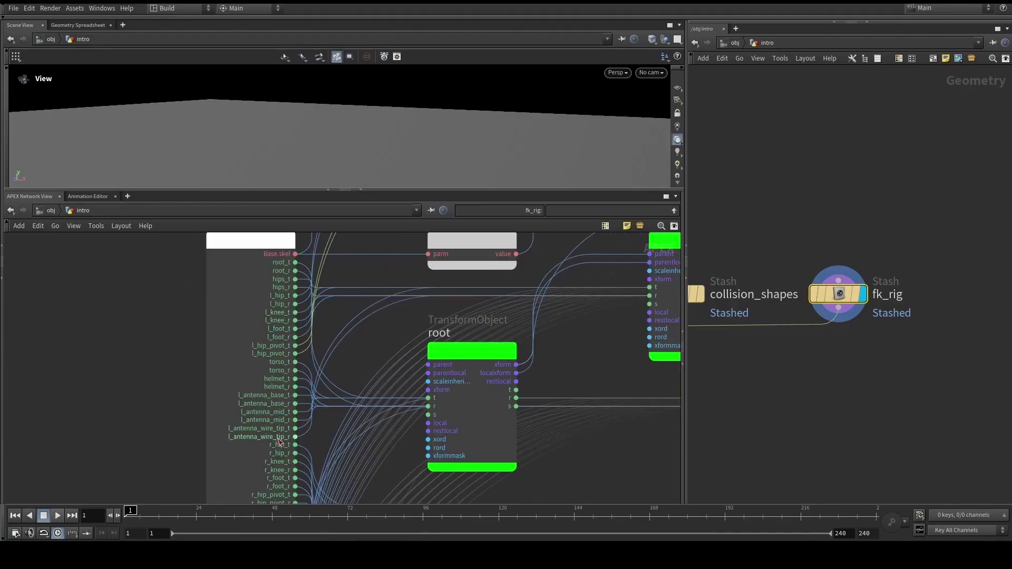
{"action": "scroll", "coordinate": [292, 419], "scroll_direction": "down", "scroll_amount": 1}
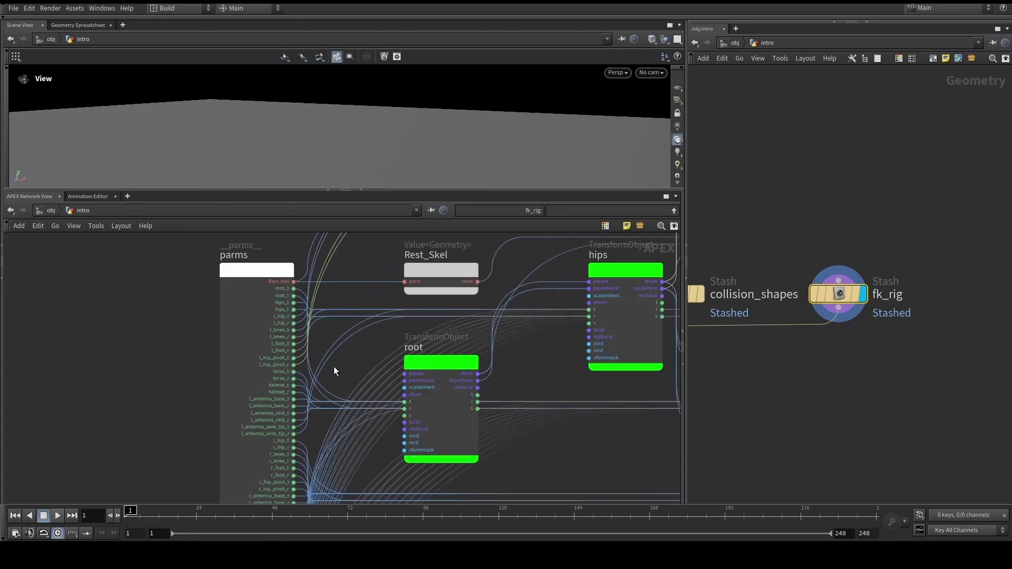
{"action": "middle_click_drag", "start_coordinate": [358, 353], "coordinate": [313, 410]}
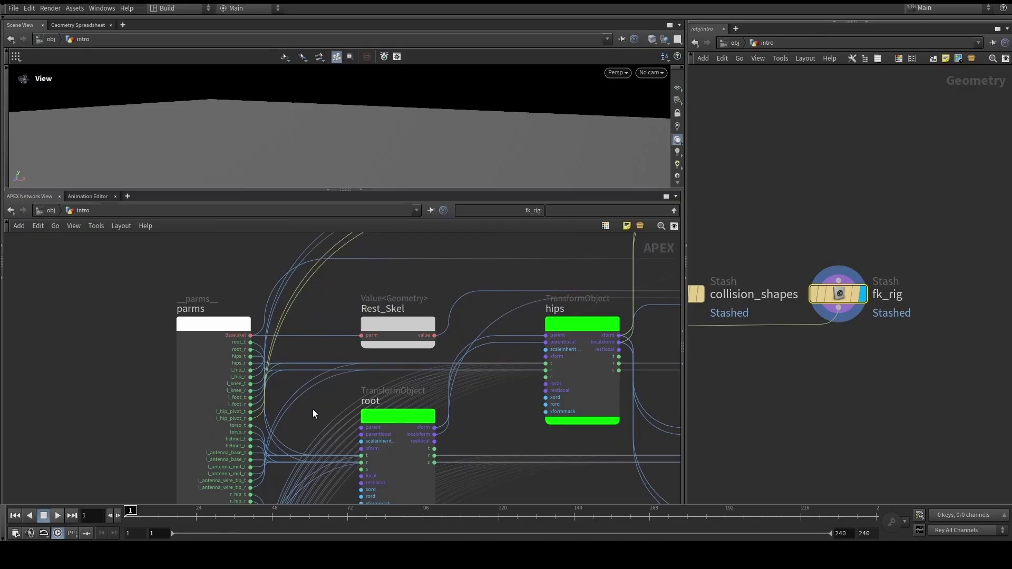
{"action": "left_click", "coordinate": [382, 416]}
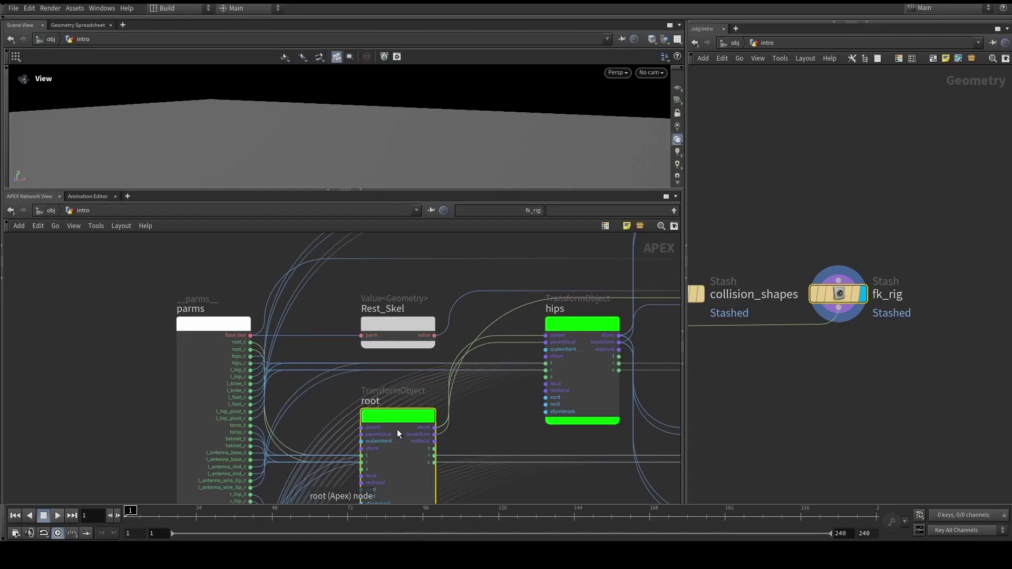
{"action": "scroll", "coordinate": [397, 429], "scroll_direction": "down", "scroll_amount": 3}
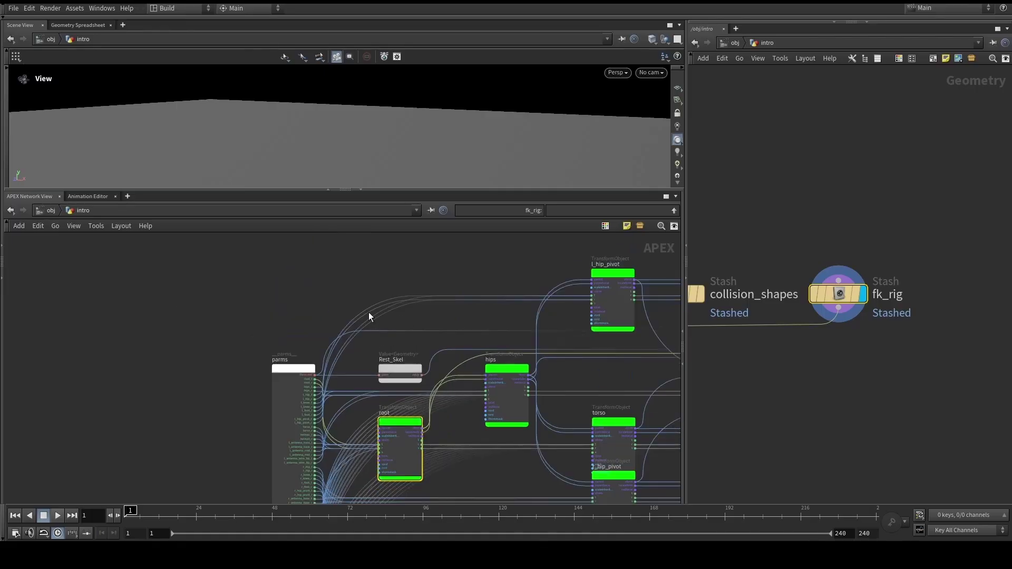
{"action": "middle_click_drag", "start_coordinate": [362, 306], "coordinate": [320, 239]}
{"action": "middle_click_drag", "start_coordinate": [397, 368], "coordinate": [392, 388]}
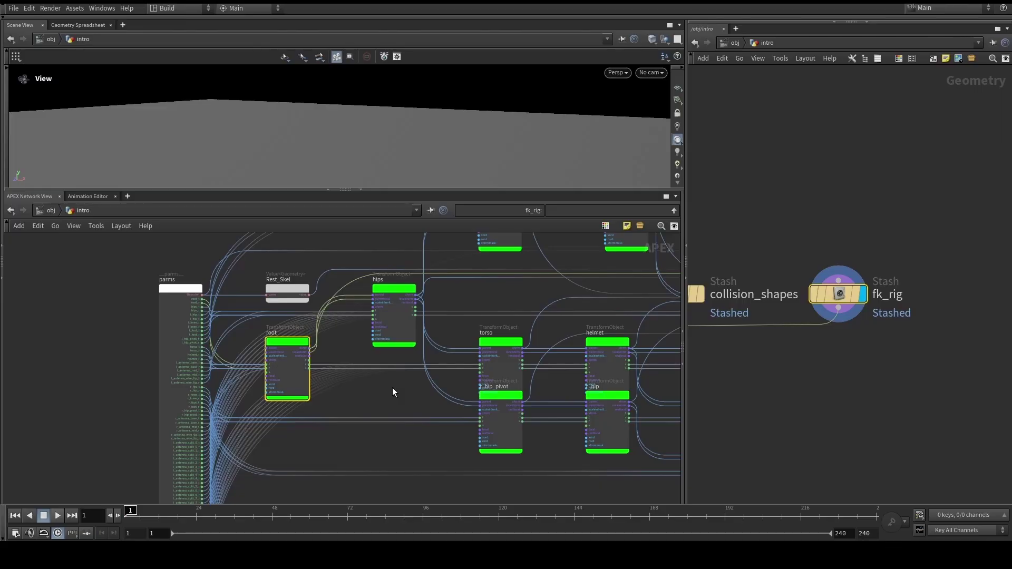
{"action": "scroll", "coordinate": [394, 389], "scroll_direction": "down", "scroll_amount": 5}
{"action": "scroll", "coordinate": [498, 298], "scroll_direction": "up", "scroll_amount": 6}
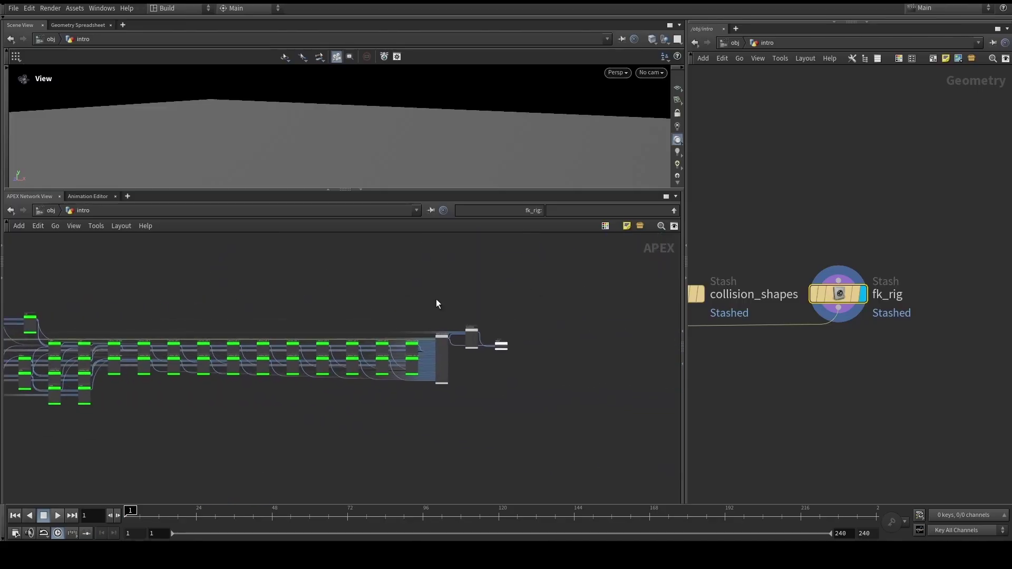
{"action": "scroll", "coordinate": [437, 296], "scroll_direction": "up", "scroll_amount": 3}
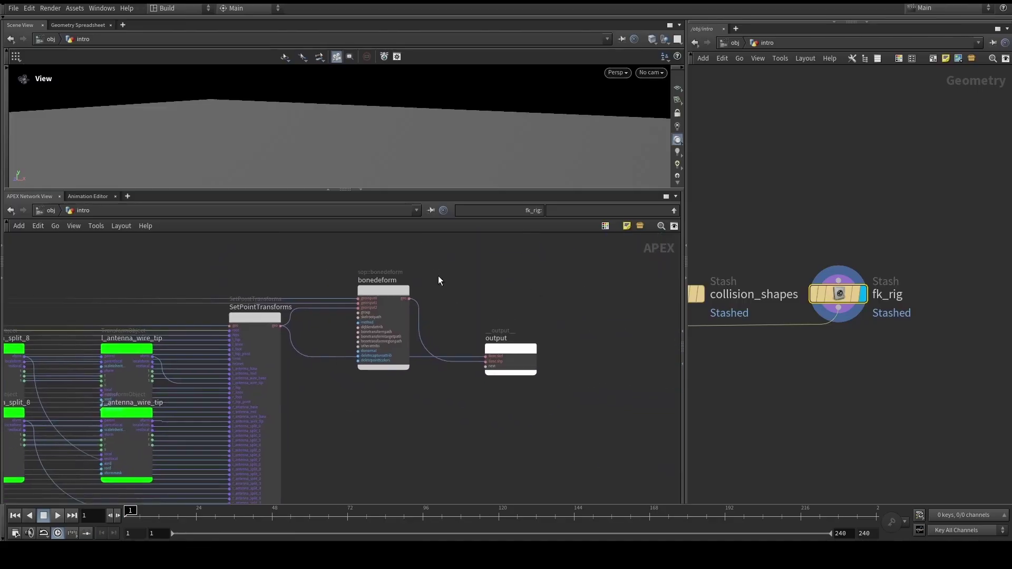
{"action": "left_click", "coordinate": [368, 361]}
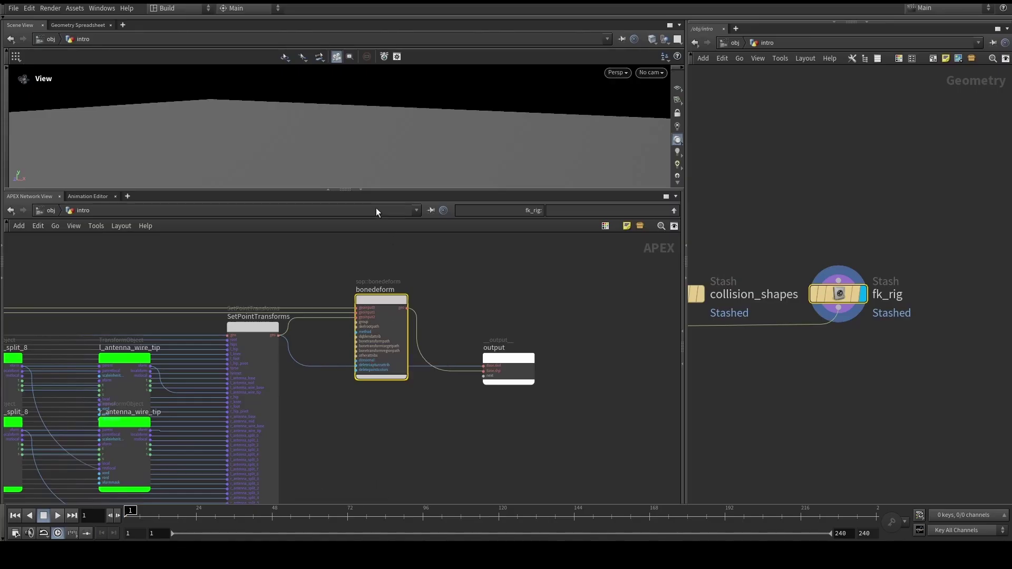
Step: Collapse the APEX pane and delete the rigpose1 node
{"action": "left_click", "coordinate": [361, 189]}
{"action": "scroll", "coordinate": [826, 363], "scroll_direction": "down", "scroll_amount": 3}
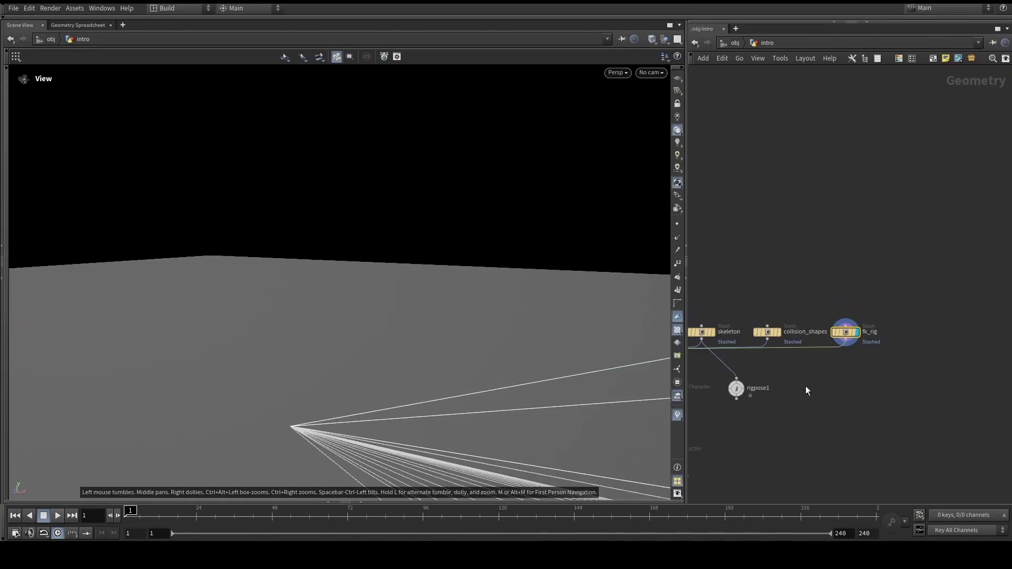
{"action": "middle_click_drag", "start_coordinate": [805, 390], "coordinate": [874, 376]}
{"action": "key", "text": "Delete"}
Step: Display the packfolder output showing the LittleBot robot and view its parameters
{"action": "left_click_drag", "start_coordinate": [771, 310], "coordinate": [951, 324]}
{"action": "middle_click_drag", "start_coordinate": [790, 261], "coordinate": [812, 239]}
{"action": "left_click", "coordinate": [880, 296]}
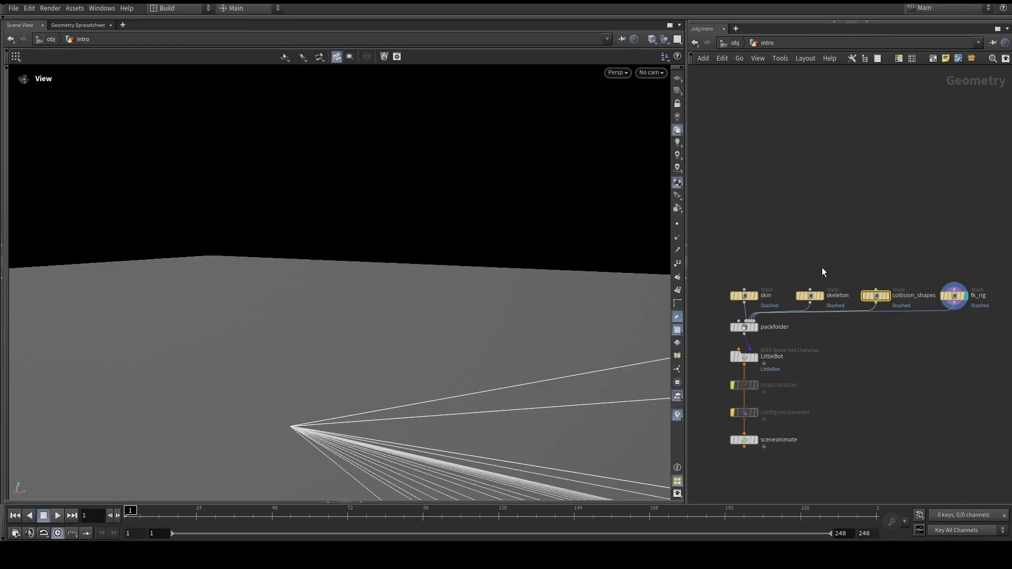
{"action": "scroll", "coordinate": [775, 327], "scroll_direction": "up", "scroll_amount": 3}
{"action": "left_click", "coordinate": [767, 340]}
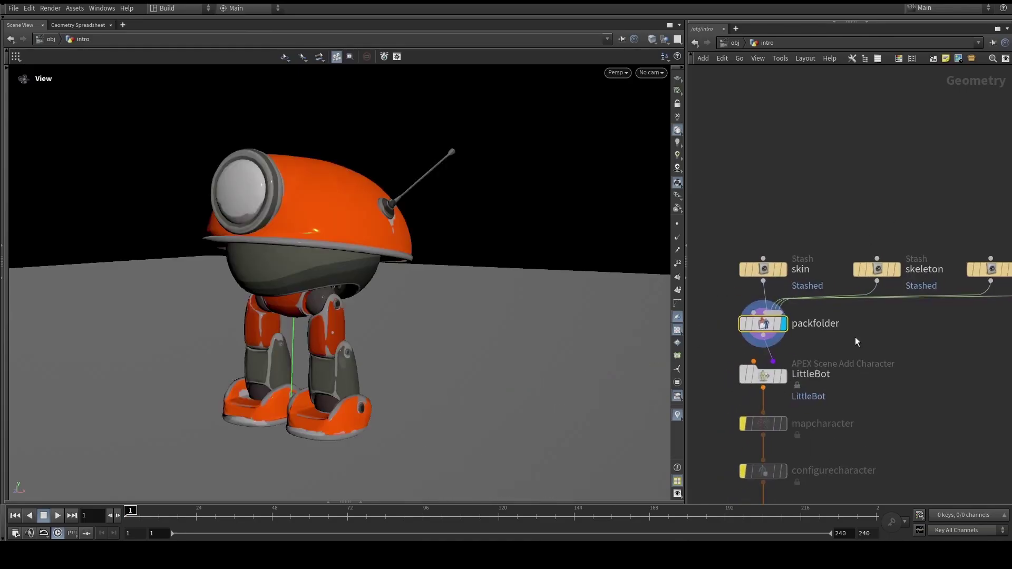
{"action": "key", "text": "p"}
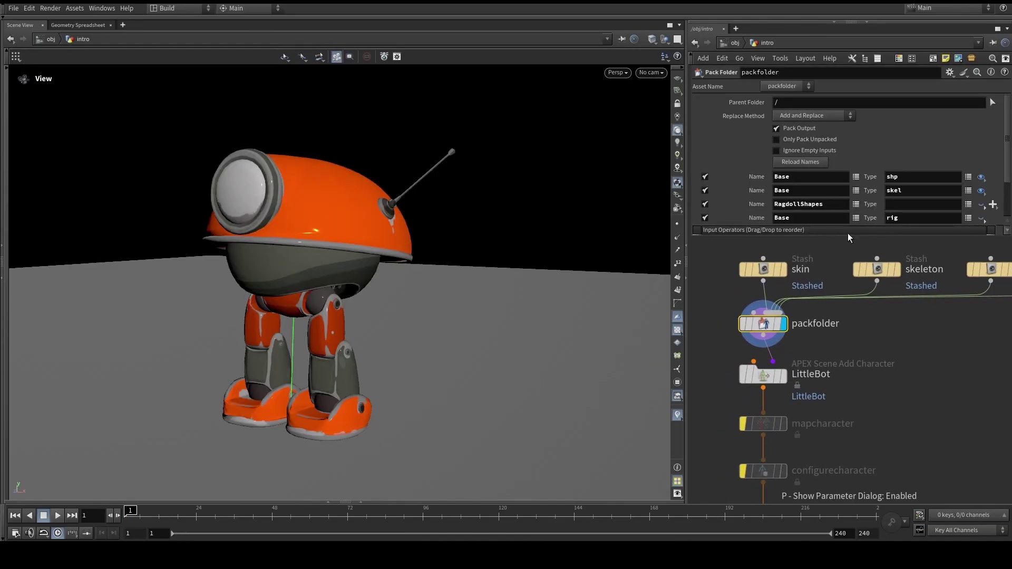
{"action": "mouse_move", "coordinate": [853, 273]}
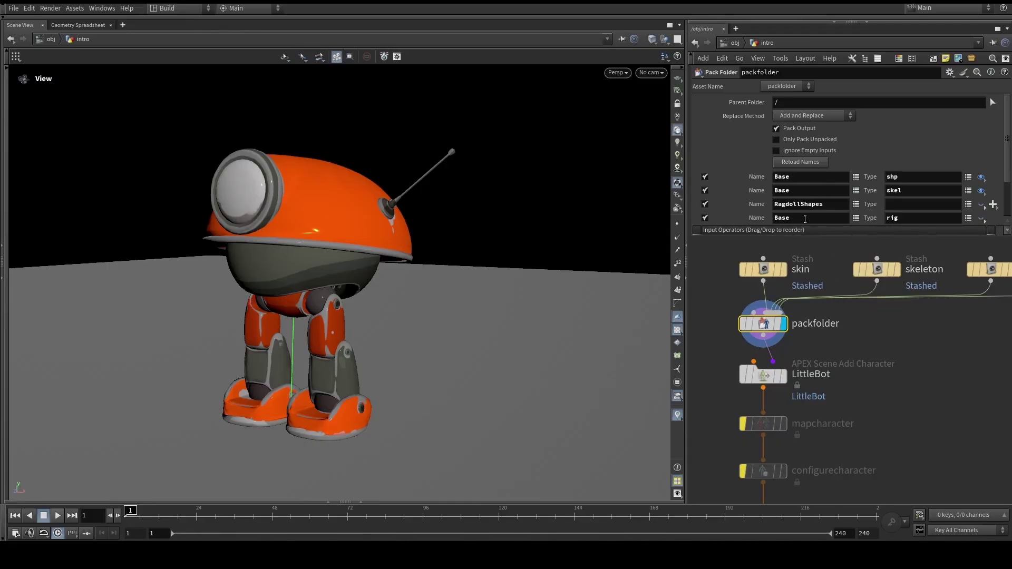
{"action": "left_click", "coordinate": [763, 375]}
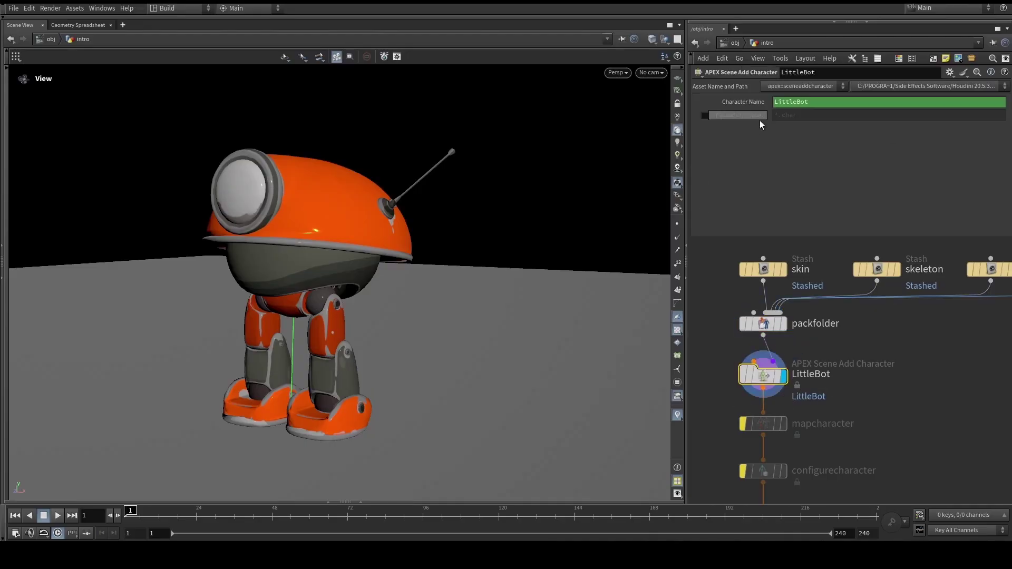
{"action": "left_click", "coordinate": [3, 246]}
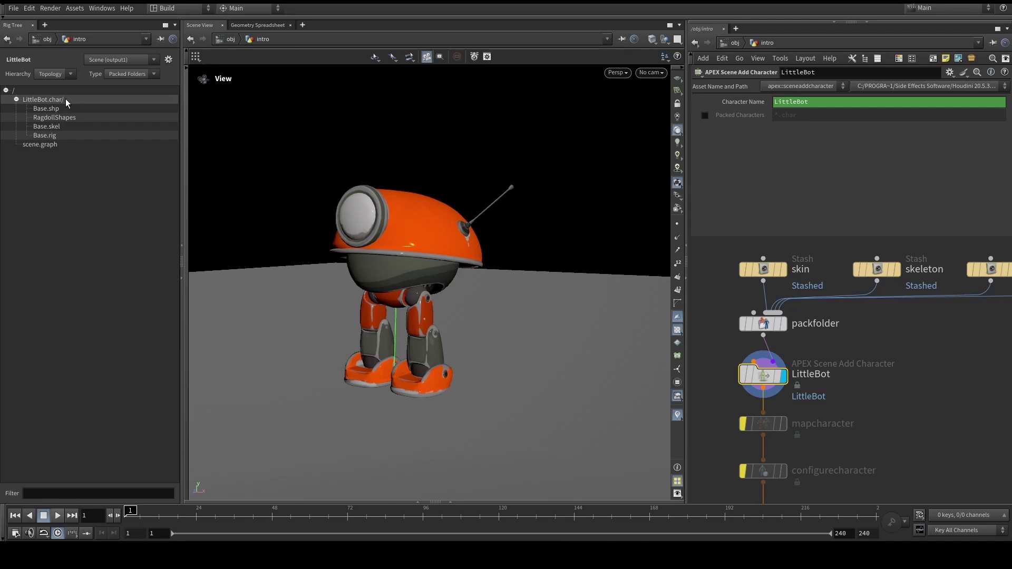
{"action": "left_click", "coordinate": [183, 244]}
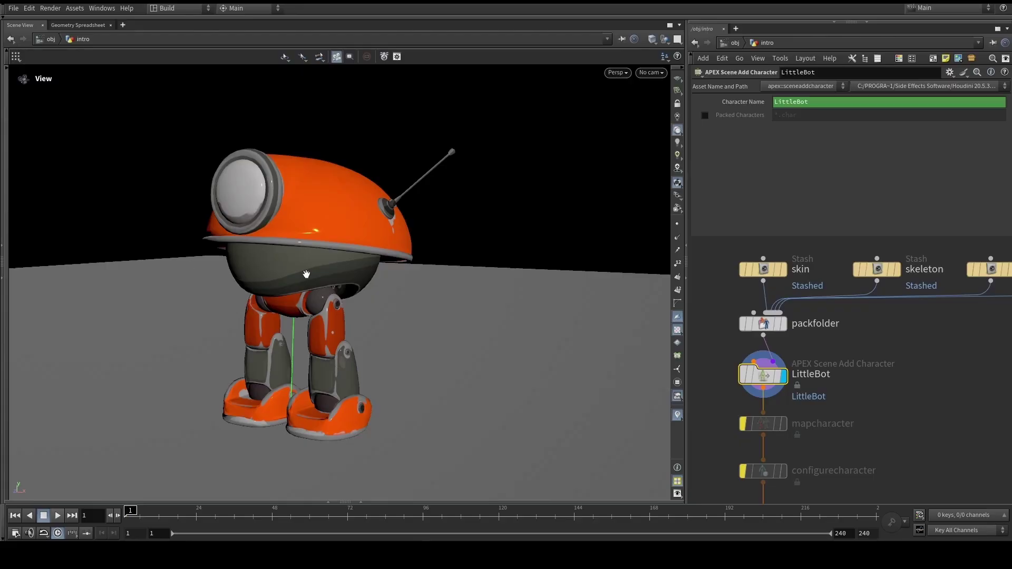
Step: Select and display the sceneanimate node, then enter the Animate state
{"action": "middle_click_drag", "start_coordinate": [883, 424], "coordinate": [877, 351]}
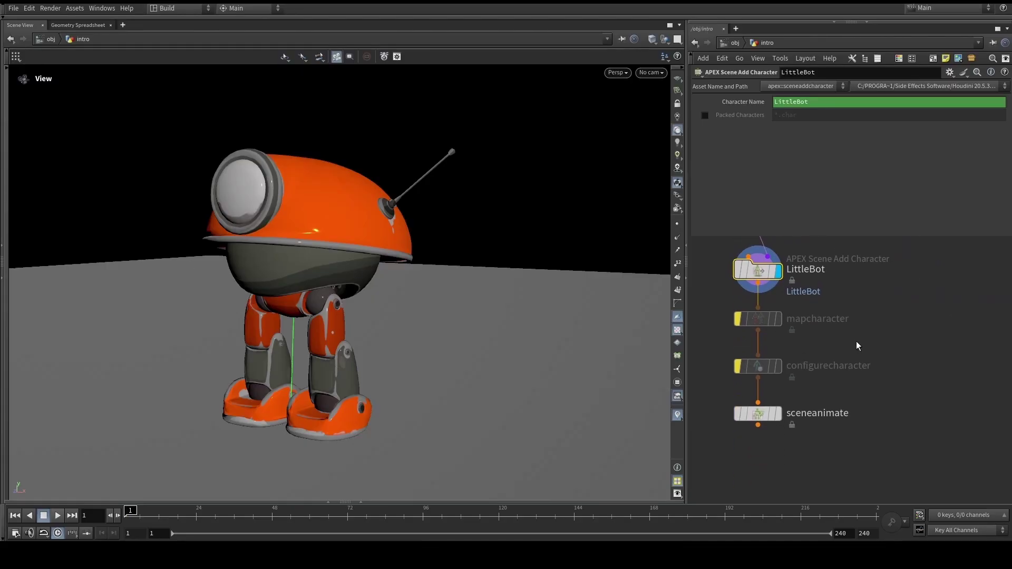
{"action": "scroll", "coordinate": [785, 380], "scroll_direction": "up", "scroll_amount": 2}
{"action": "left_click", "coordinate": [785, 369]}
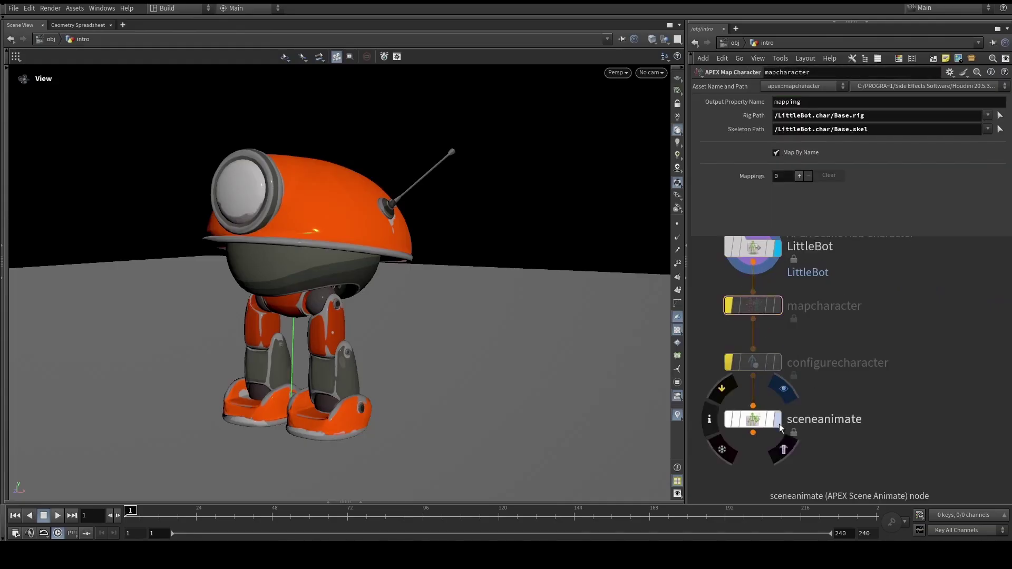
{"action": "left_click", "coordinate": [745, 409]}
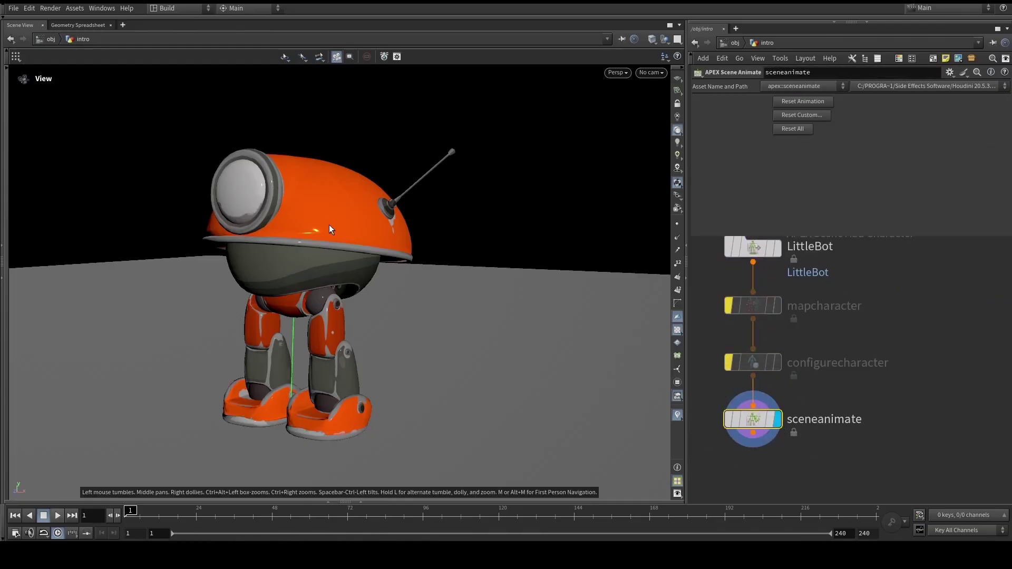
{"action": "key", "text": "Return"}
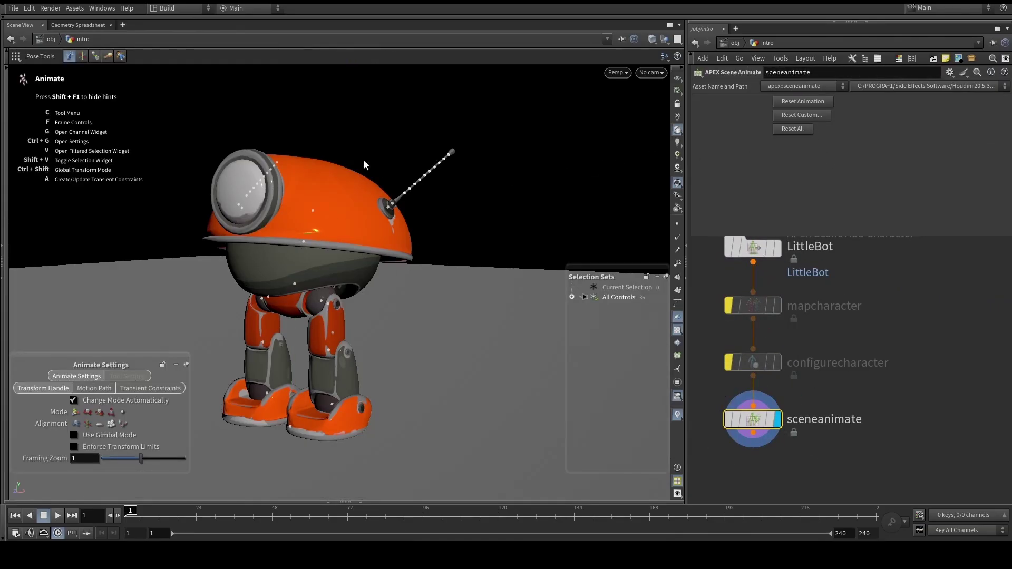
Step: Test-rotate LittleBot's l_knee control, then leave the Animate state without setting keys
{"action": "left_click_drag", "start_coordinate": [315, 280], "coordinate": [267, 233]}
{"action": "left_click", "coordinate": [319, 369]}
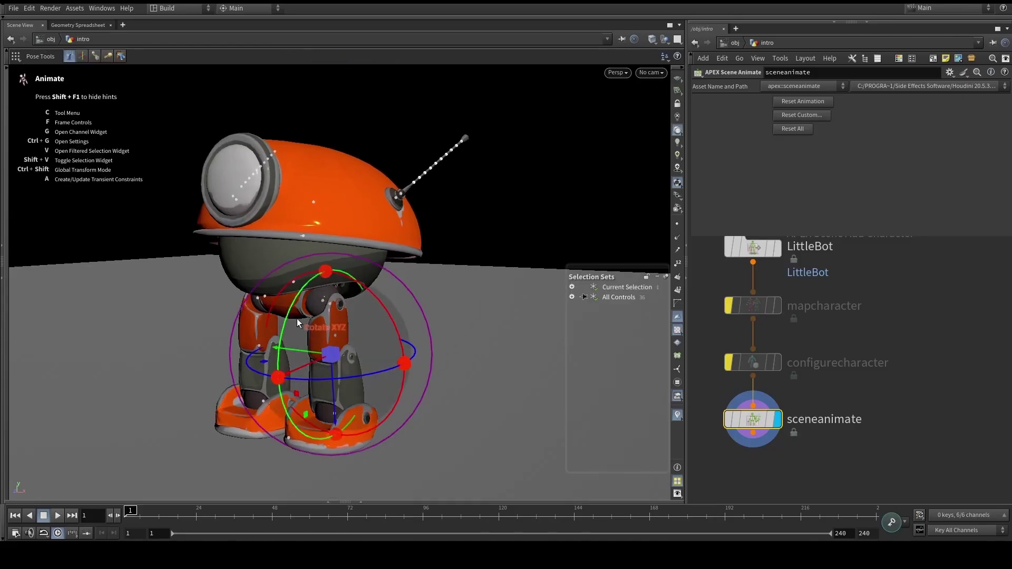
{"action": "left_click_drag", "start_coordinate": [289, 321], "coordinate": [271, 356]}
{"action": "left_click_drag", "start_coordinate": [401, 263], "coordinate": [339, 233]}
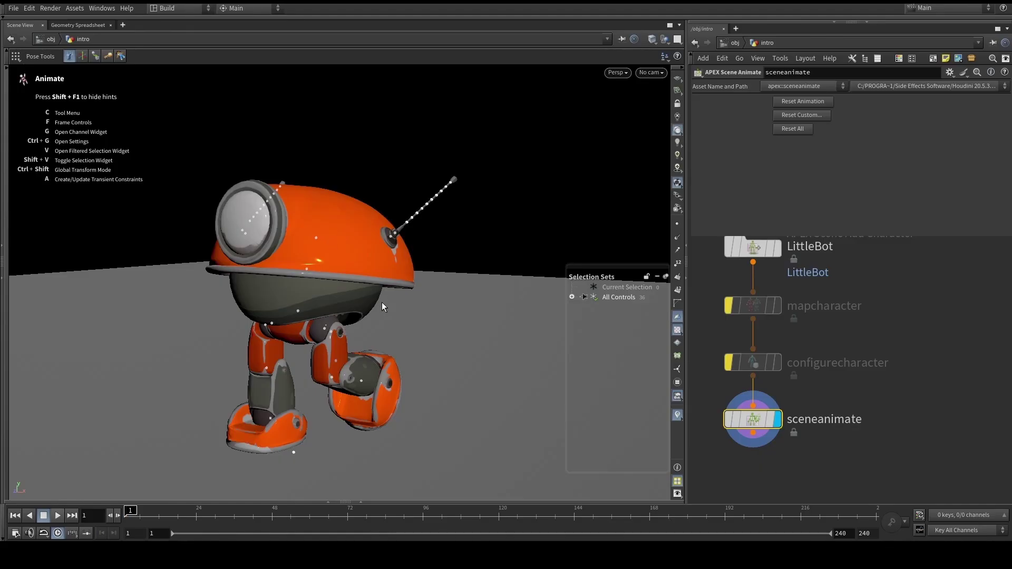
{"action": "key", "text": "Escape"}
Step: Preview the skeleton1, ragdollsolver and bonedeform outputs in turn via their display flags
{"action": "scroll", "coordinate": [899, 276], "scroll_direction": "down", "scroll_amount": 5}
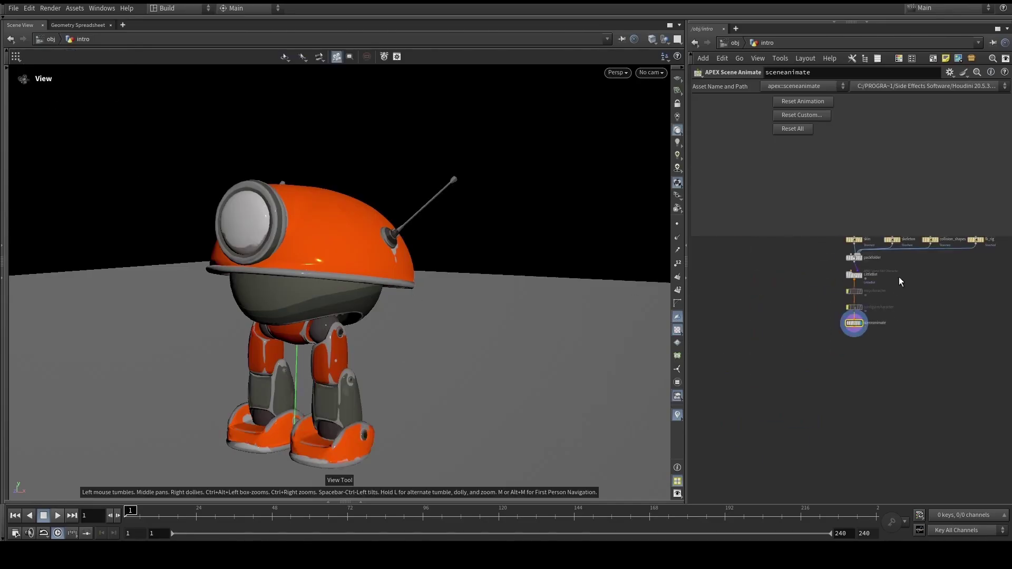
{"action": "scroll", "coordinate": [856, 362], "scroll_direction": "up", "scroll_amount": 5}
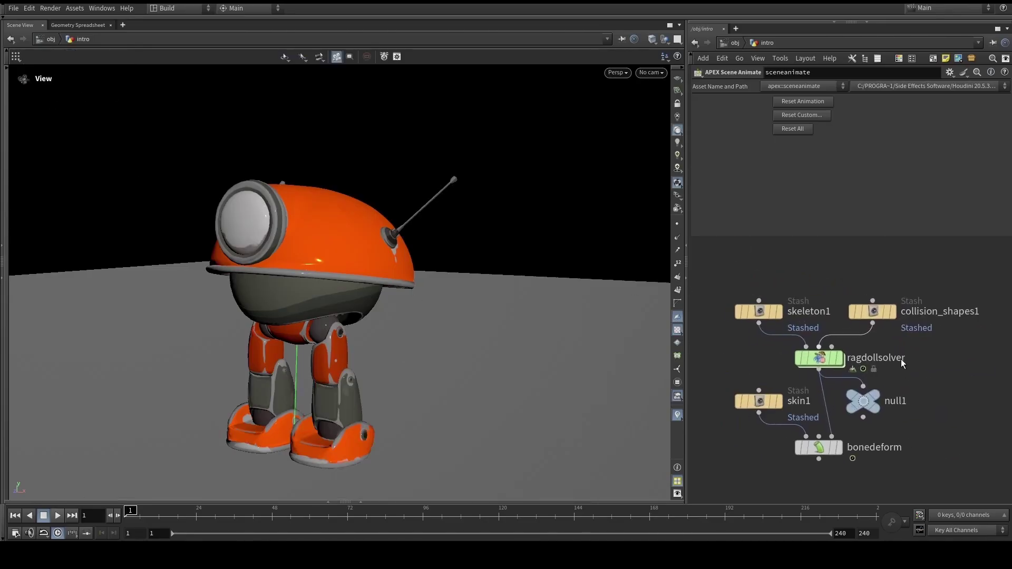
{"action": "left_click", "coordinate": [780, 312]}
{"action": "left_click", "coordinate": [839, 359]}
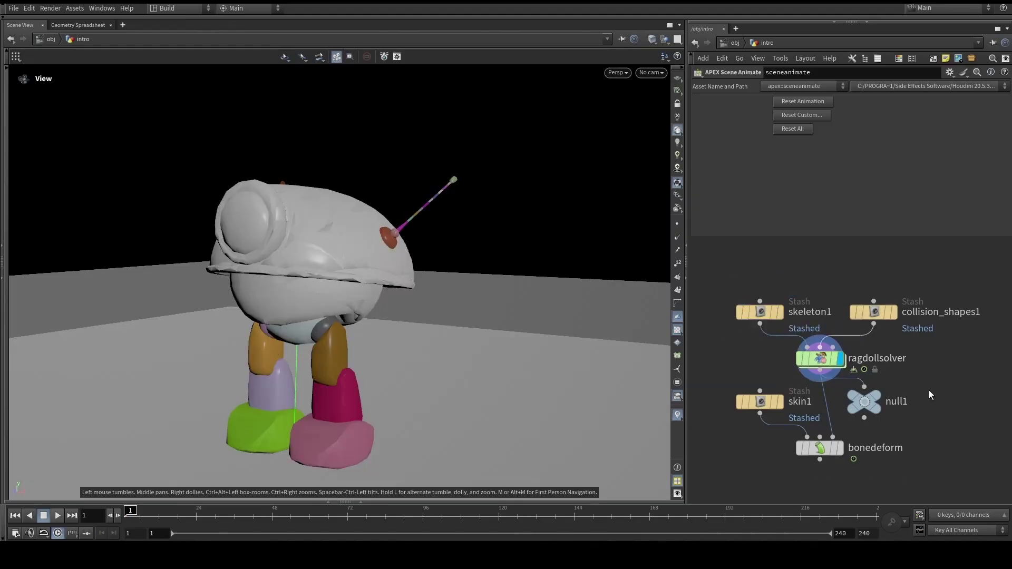
{"action": "left_click", "coordinate": [841, 449]}
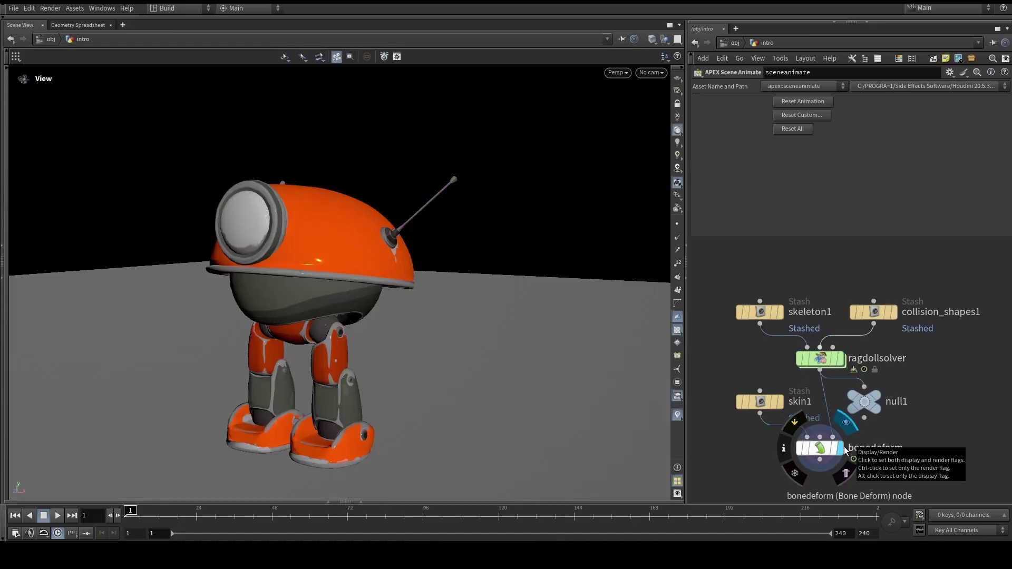
Step: Navigate back to the LittleBot chain and display sceneanimate
{"action": "scroll", "coordinate": [868, 240], "scroll_direction": "down", "scroll_amount": 5}
{"action": "scroll", "coordinate": [853, 411], "scroll_direction": "up", "scroll_amount": 5}
{"action": "scroll", "coordinate": [828, 435], "scroll_direction": "up", "scroll_amount": 2}
{"action": "left_click", "coordinate": [825, 434]}
{"action": "mouse_move", "coordinate": [860, 415]}
{"action": "middle_mouse_down"}
{"action": "mouse_move", "coordinate": [798, 444]}
{"action": "mouse_move", "coordinate": [854, 411]}
{"action": "middle_mouse_up"}
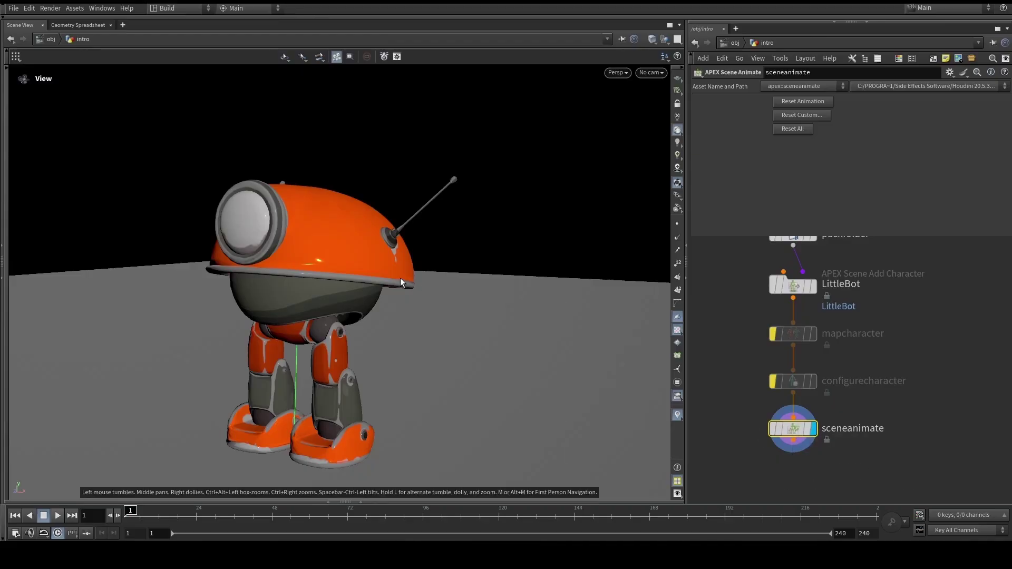
Step: Enter the Animate state, switch to the Ragdoll tool, play briefly and return to frame 1
{"action": "key", "text": "Return"}
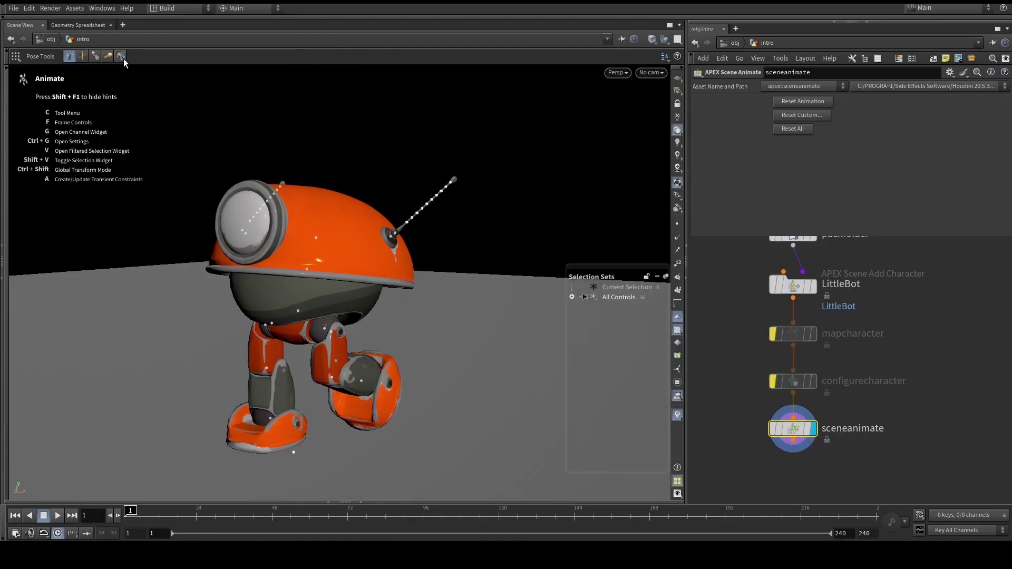
{"action": "key", "text": "c"}
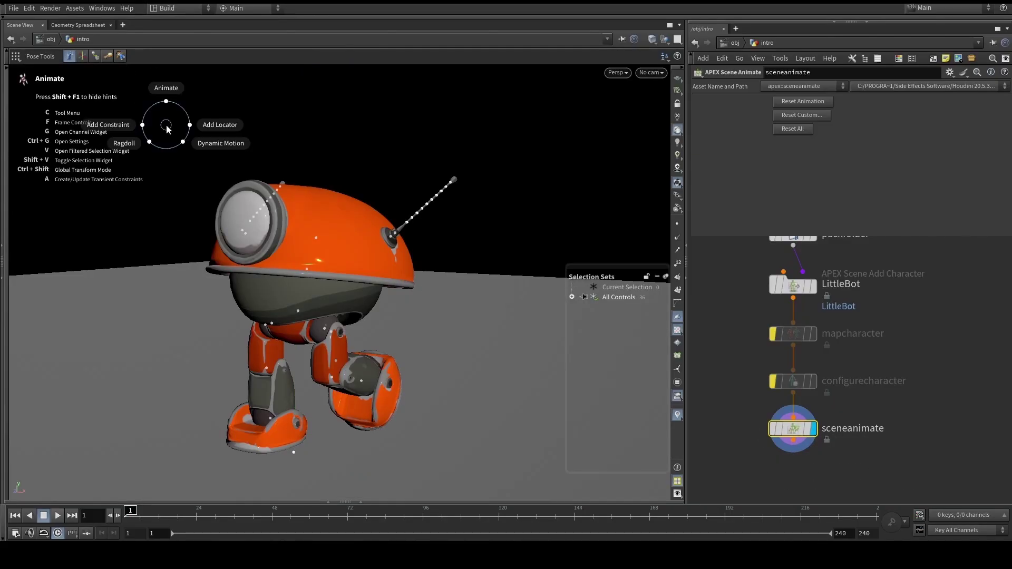
{"action": "left_click", "coordinate": [135, 146]}
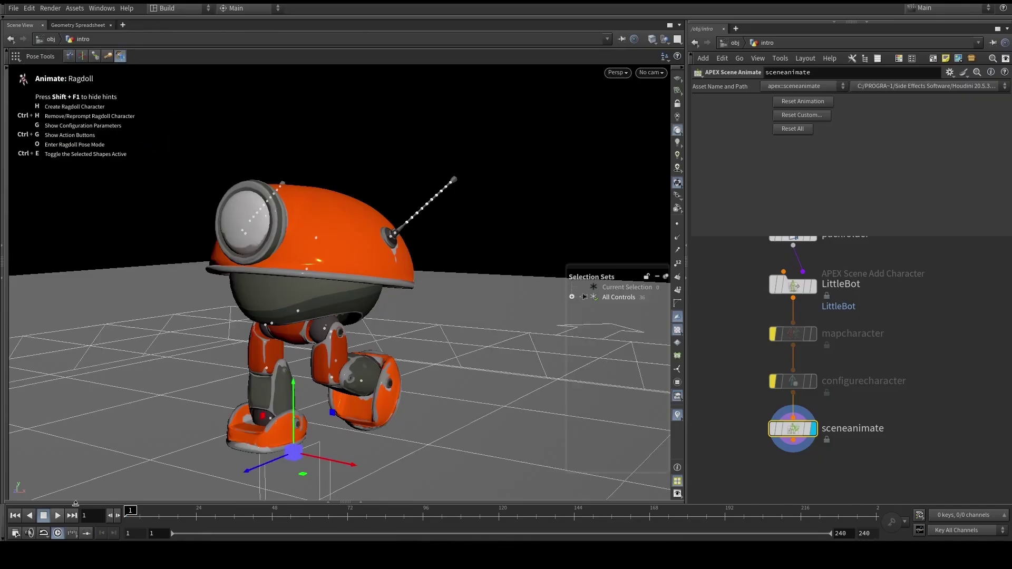
{"action": "left_click", "coordinate": [58, 515]}
{"action": "key", "text": "ctrl+Up"}
Step: Cancel the Create Ragdoll Character dialog after widening it, then exit to the View tool
{"action": "key", "text": "h"}
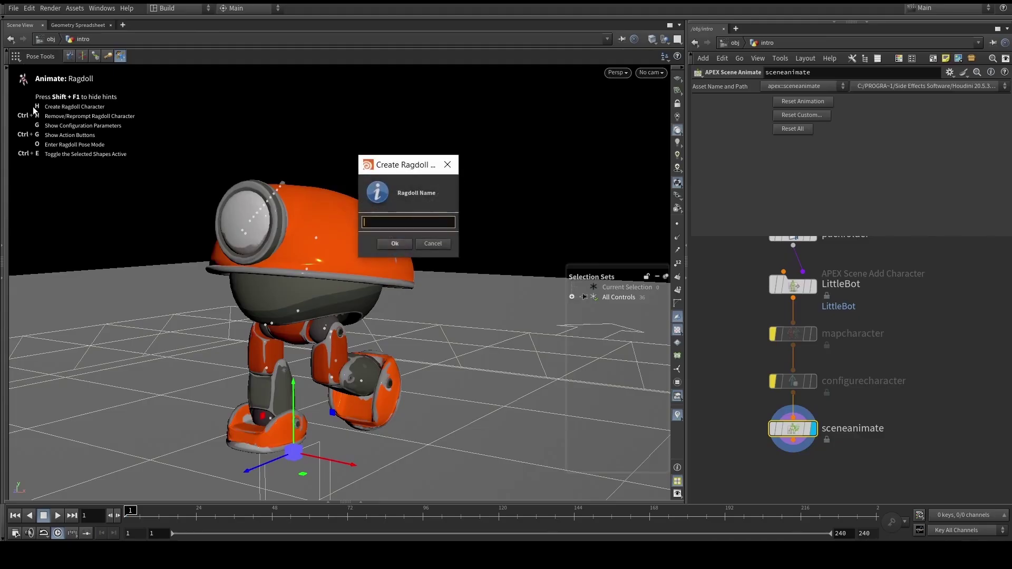
{"action": "left_click", "coordinate": [457, 257]}
{"action": "left_click_drag", "start_coordinate": [458, 258], "coordinate": [539, 258]}
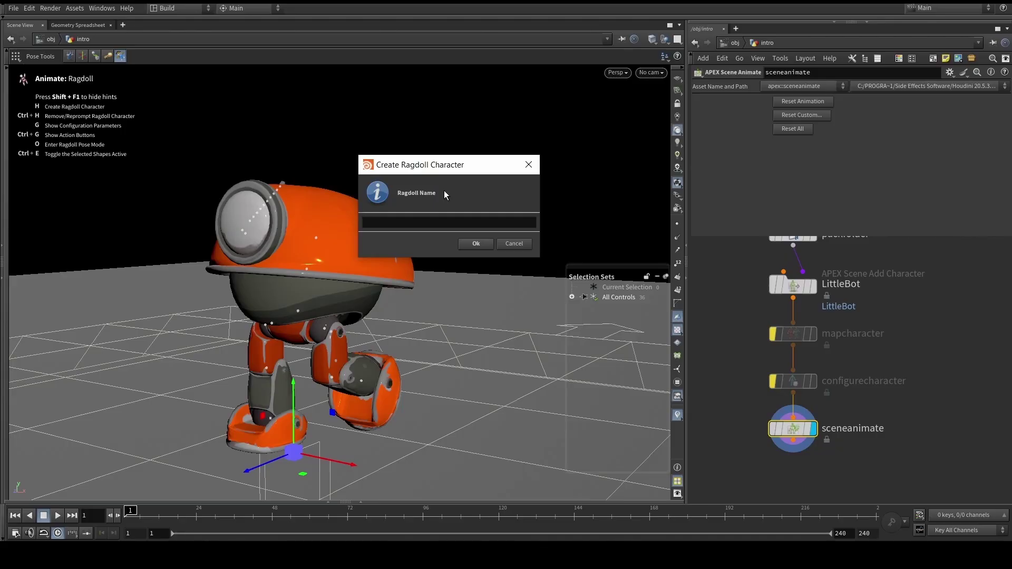
{"action": "left_click", "coordinate": [527, 240]}
{"action": "key", "text": "Escape"}
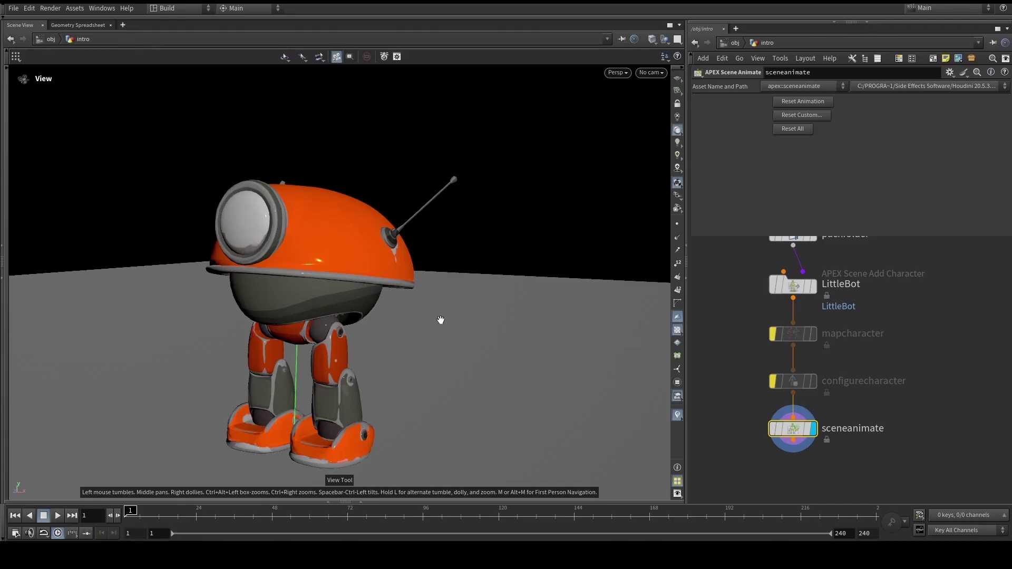
Step: Un-bypass configurecharacter and inspect its LittleBot_Ragdoll settings using /Base.skel and /RagdollShapes
{"action": "middle_click_drag", "start_coordinate": [344, 295], "coordinate": [340, 279]}
{"action": "mouse_move", "coordinate": [772, 370]}
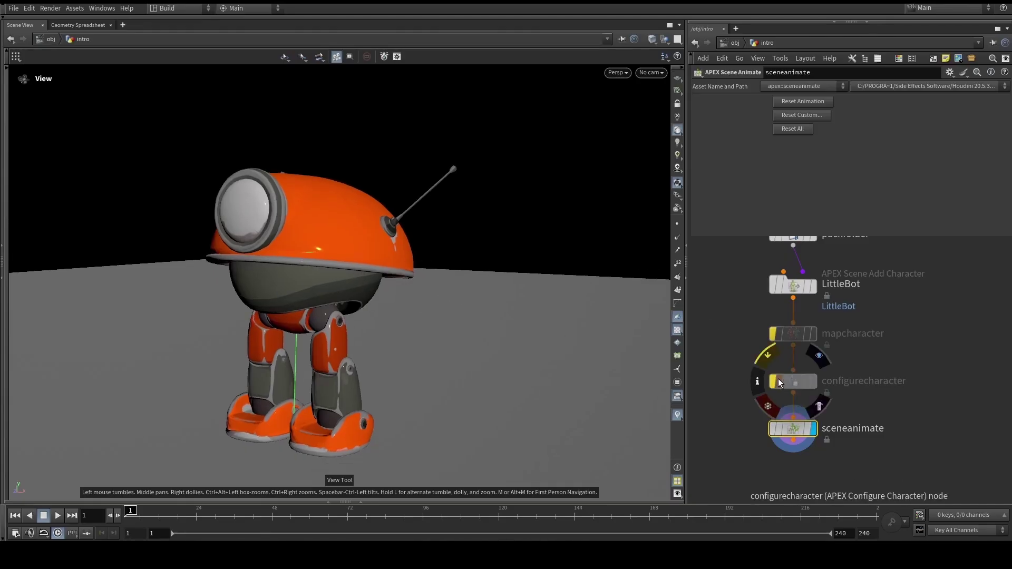
{"action": "left_click", "coordinate": [770, 366]}
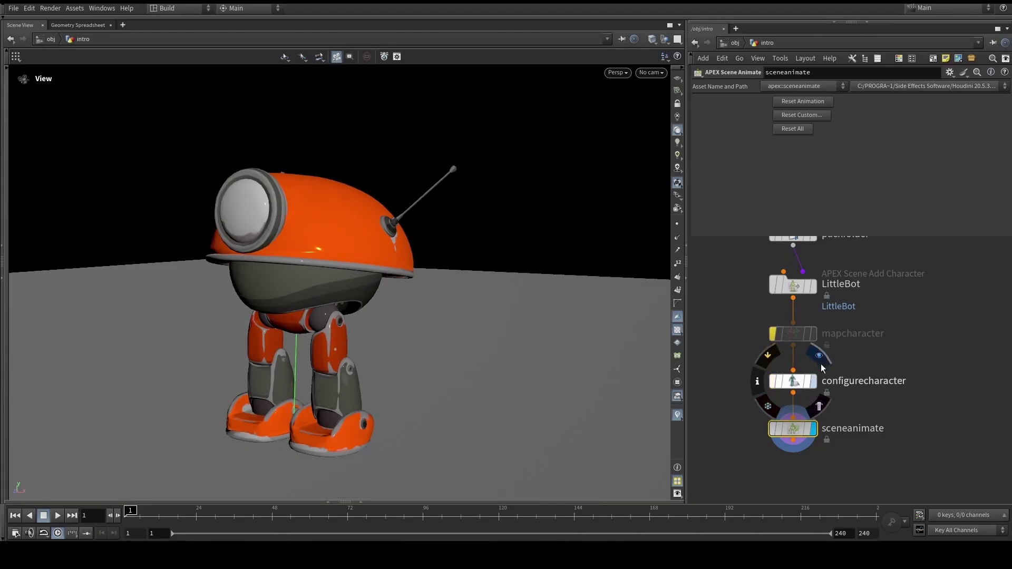
{"action": "left_click", "coordinate": [786, 381]}
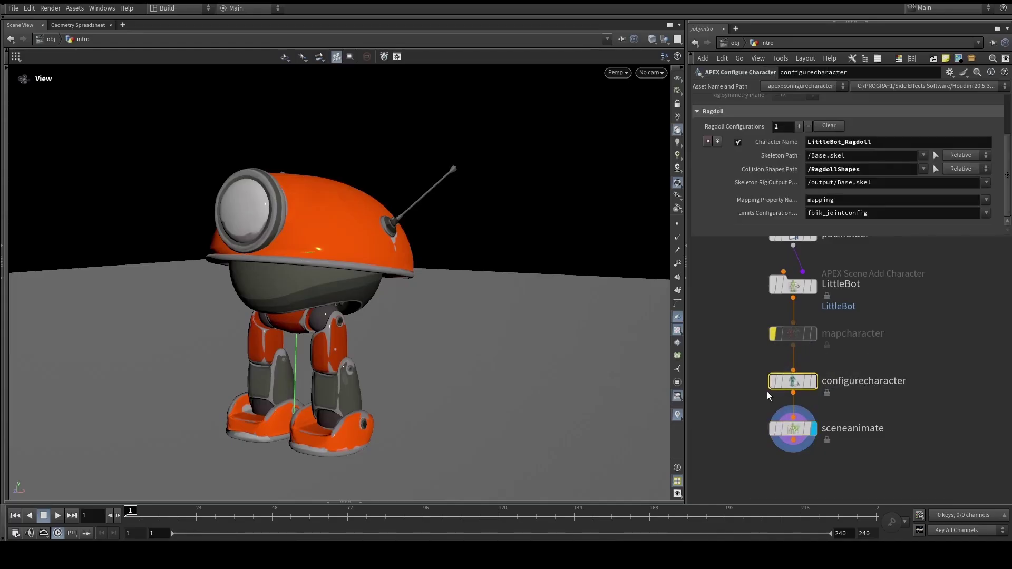
{"action": "left_click_drag", "start_coordinate": [702, 241], "coordinate": [701, 263]}
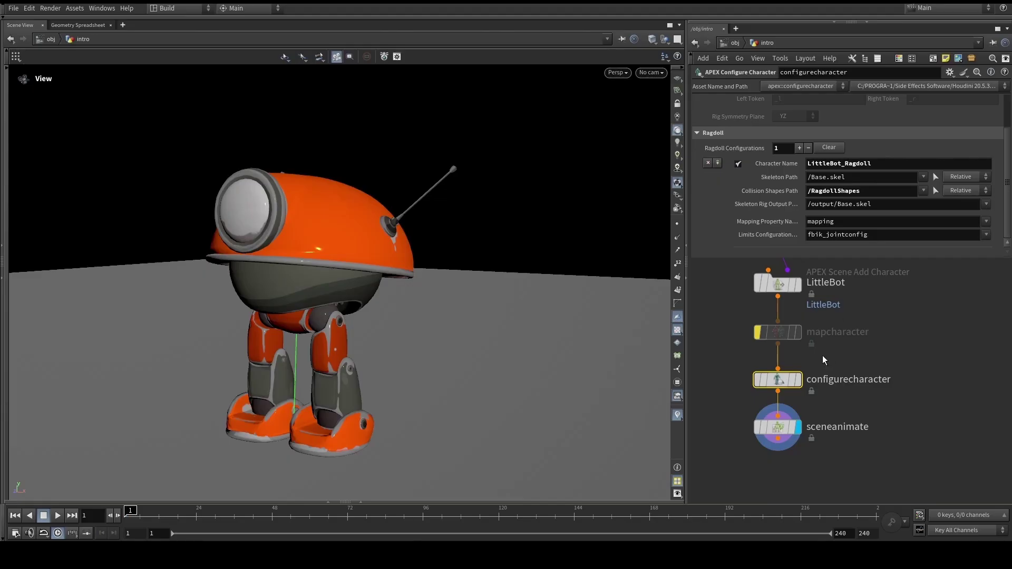
Step: From sceneanimate, enter the Animate state's Ragdoll tool and play the simulation to frame 124
{"action": "left_click", "coordinate": [784, 441]}
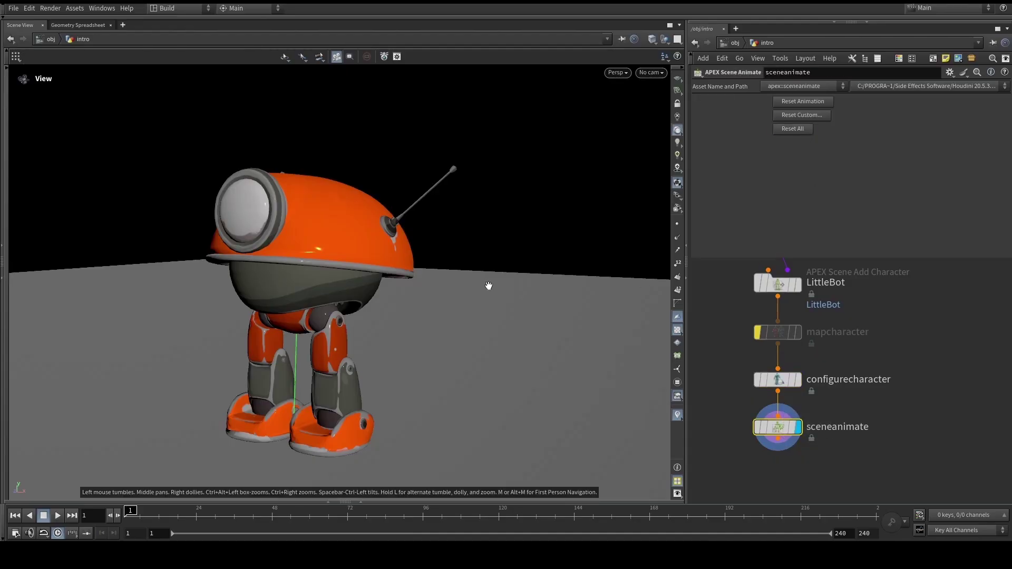
{"action": "key", "text": "Return"}
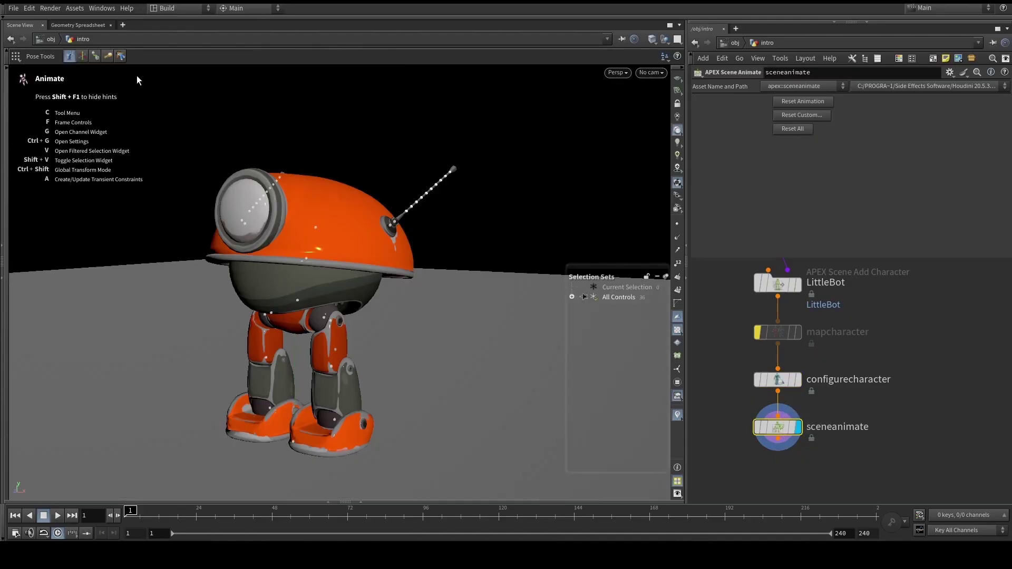
{"action": "left_click", "coordinate": [120, 56]}
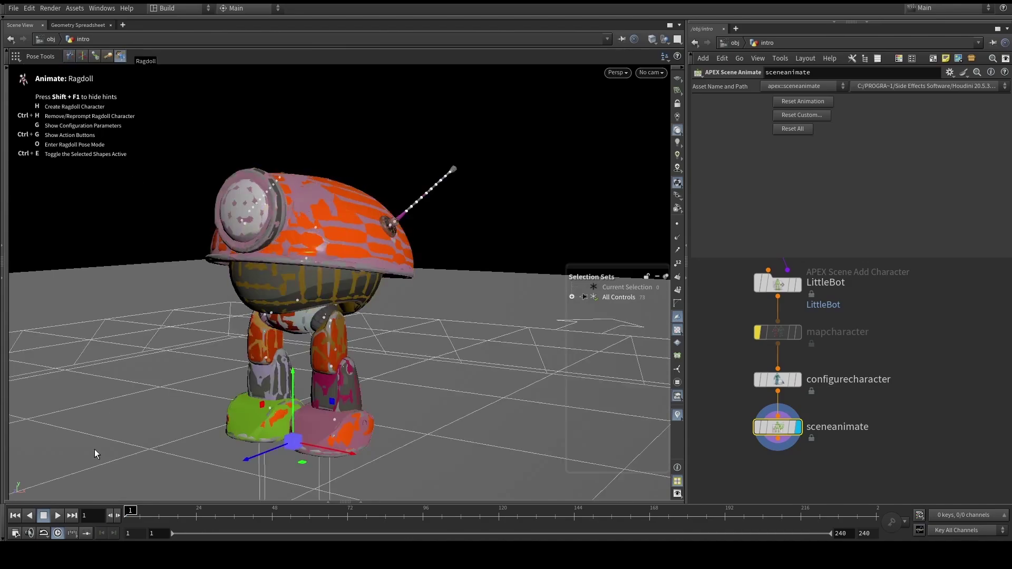
{"action": "left_click", "coordinate": [58, 516]}
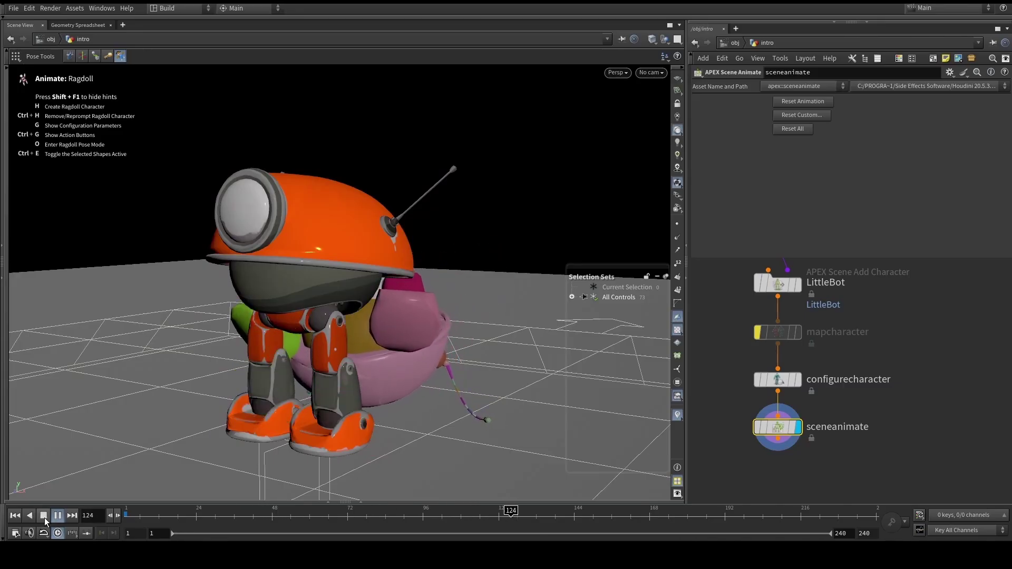
Step: Stop playback and turn off Ground Display in the Ragdoll Settings solver options
{"action": "left_click", "coordinate": [44, 517]}
{"action": "key", "text": "g"}
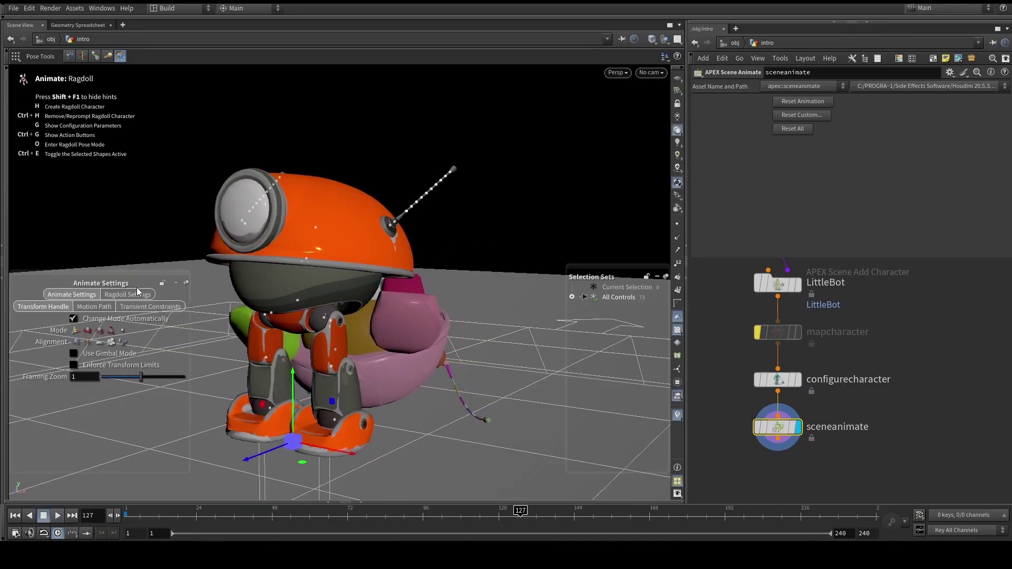
{"action": "left_click", "coordinate": [135, 293]}
{"action": "left_click", "coordinate": [119, 309]}
{"action": "left_click", "coordinate": [105, 390]}
Step: Replay the ragdoll from frame 1 and scrub through its fall
{"action": "left_click_drag", "start_coordinate": [316, 401], "coordinate": [454, 412], "text": "alt"}
{"action": "key", "text": "ctrl+Up"}
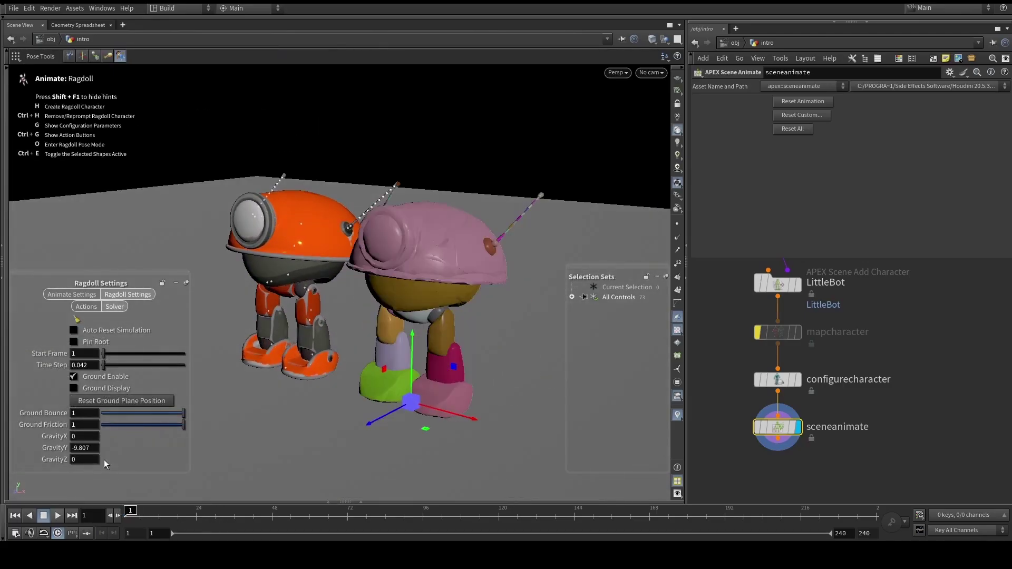
{"action": "left_click", "coordinate": [84, 309]}
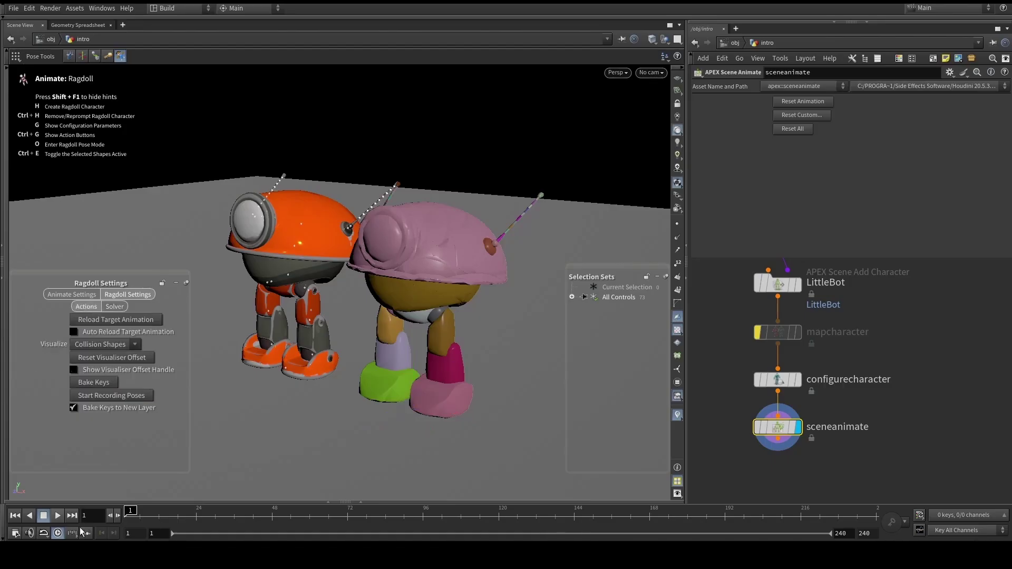
{"action": "left_click", "coordinate": [57, 516]}
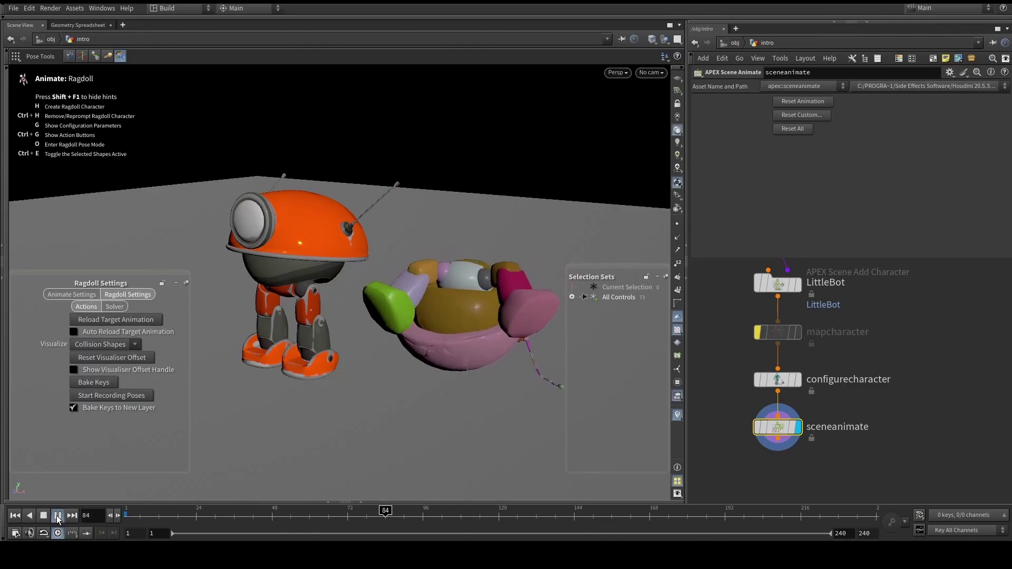
{"action": "left_click", "coordinate": [311, 510]}
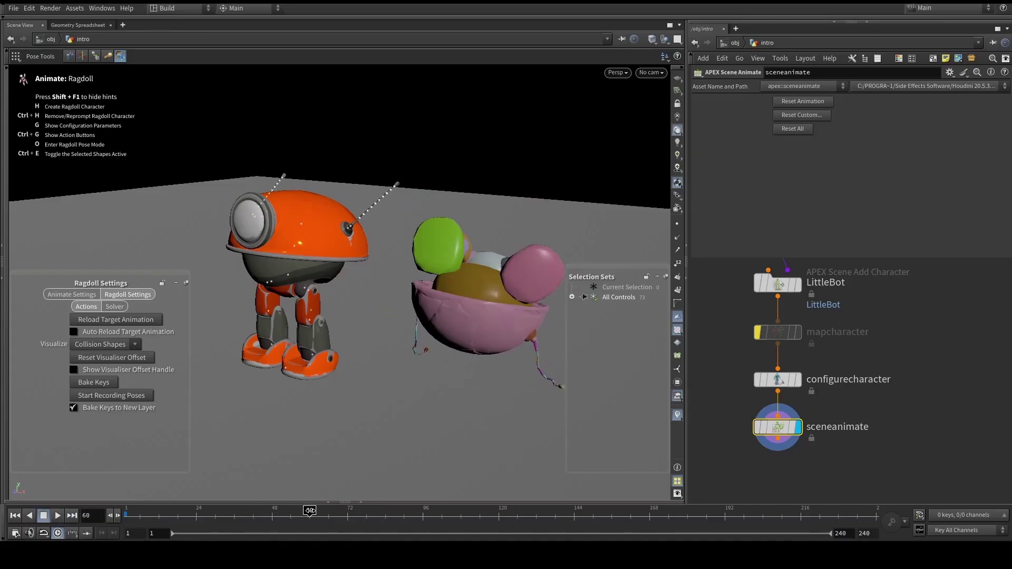
{"action": "left_click_drag", "start_coordinate": [311, 510], "coordinate": [234, 520]}
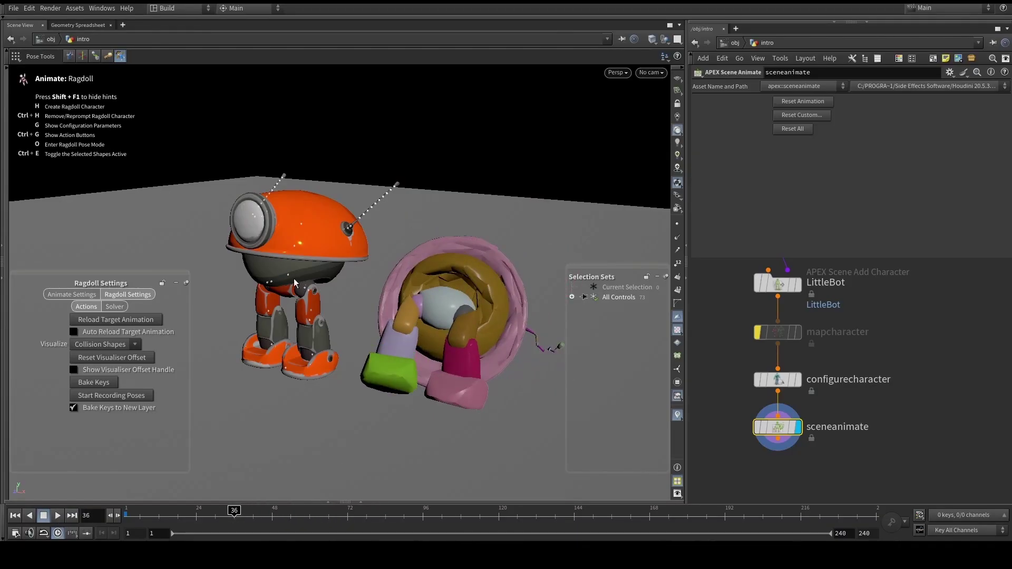
Step: Leave ragdoll animation mode and bring the ragdoll solver nodes into view
{"action": "key", "text": "Escape"}
{"action": "left_click_drag", "start_coordinate": [314, 242], "coordinate": [318, 258]}
{"action": "key", "text": "Return"}
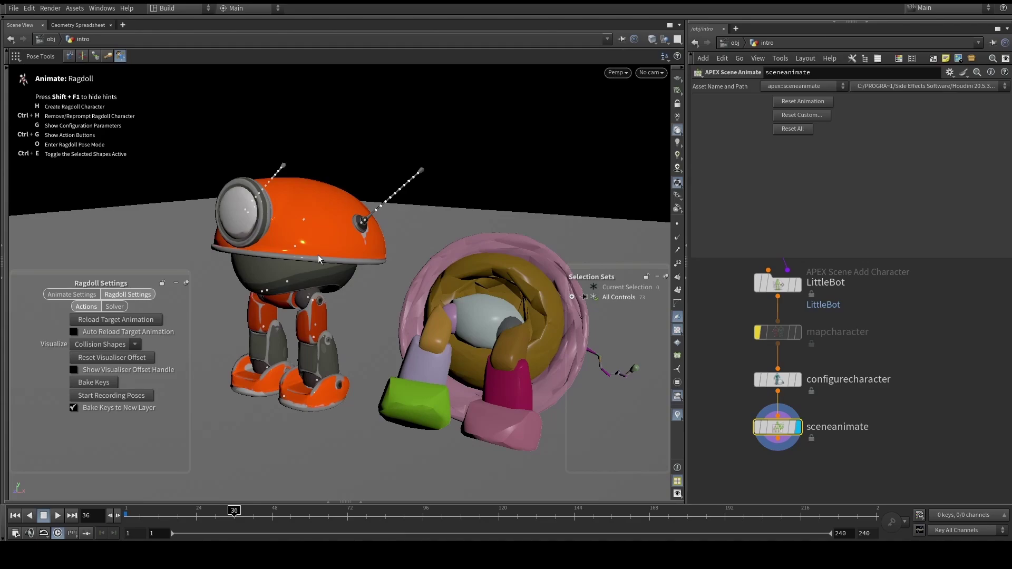
{"action": "key", "text": "Escape"}
{"action": "scroll", "coordinate": [926, 323], "scroll_direction": "down", "scroll_amount": 5}
{"action": "middle_click_drag", "start_coordinate": [926, 323], "coordinate": [862, 397]}
{"action": "scroll", "coordinate": [825, 310], "scroll_direction": "up", "scroll_amount": 5}
{"action": "scroll", "coordinate": [807, 314], "scroll_direction": "up", "scroll_amount": 2}
Step: Display skeleton1, ragdollsolver (reviewing its parameters) and bonedeform in turn
{"action": "left_click", "coordinate": [769, 295]}
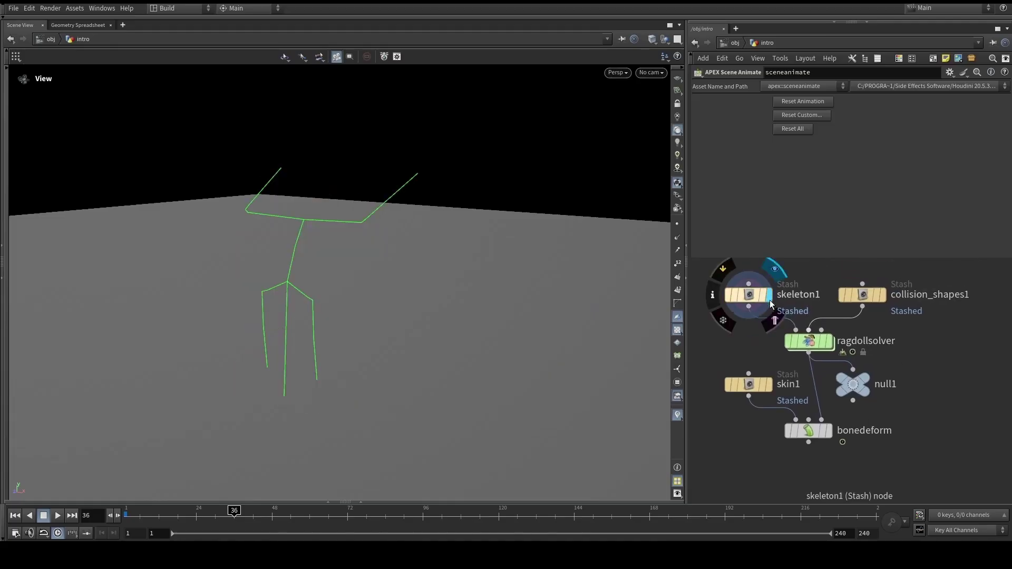
{"action": "left_click", "coordinate": [831, 345]}
{"action": "left_click", "coordinate": [813, 344]}
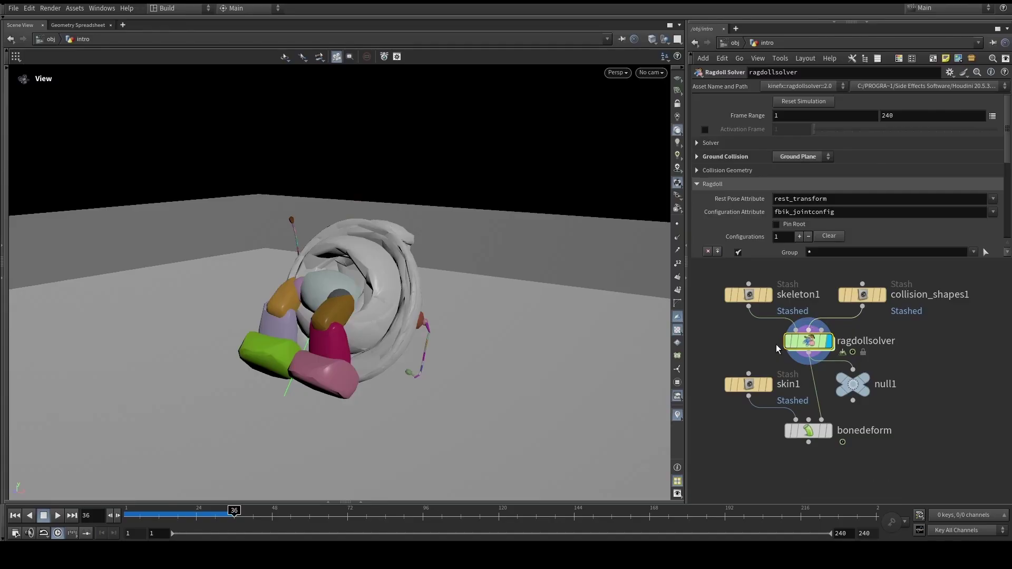
{"action": "left_click", "coordinate": [830, 431]}
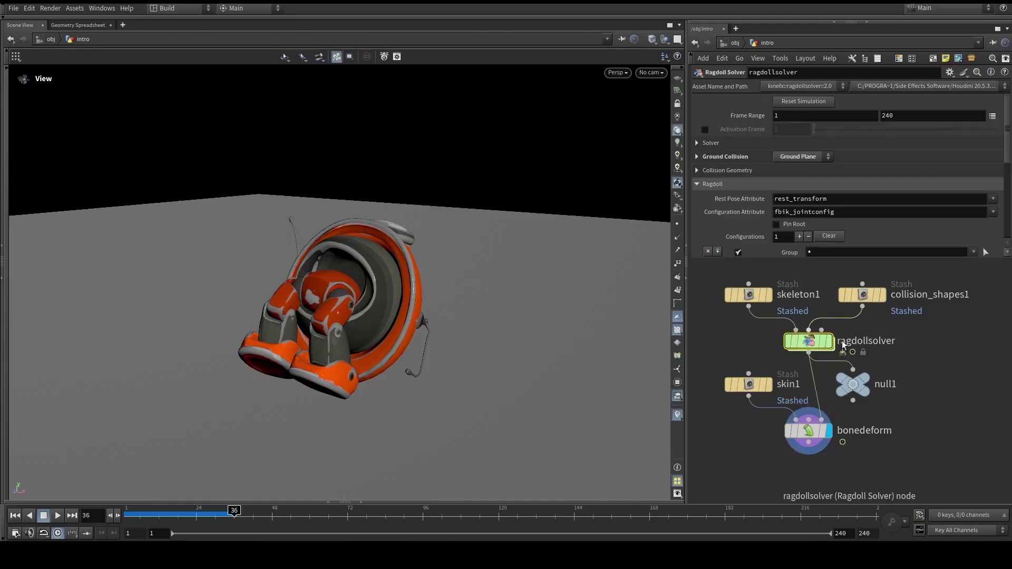
Step: Go back to frame 1 and select the LittleBot chain's sceneanimate node
{"action": "left_click", "coordinate": [15, 515]}
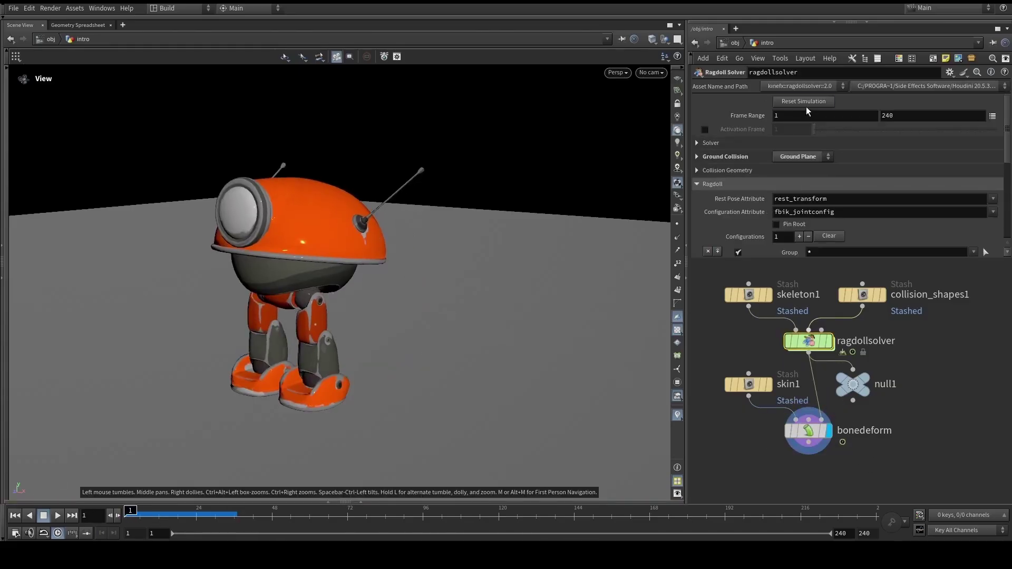
{"action": "scroll", "coordinate": [949, 472], "scroll_direction": "down", "scroll_amount": 5}
{"action": "scroll", "coordinate": [834, 409], "scroll_direction": "up", "scroll_amount": 5}
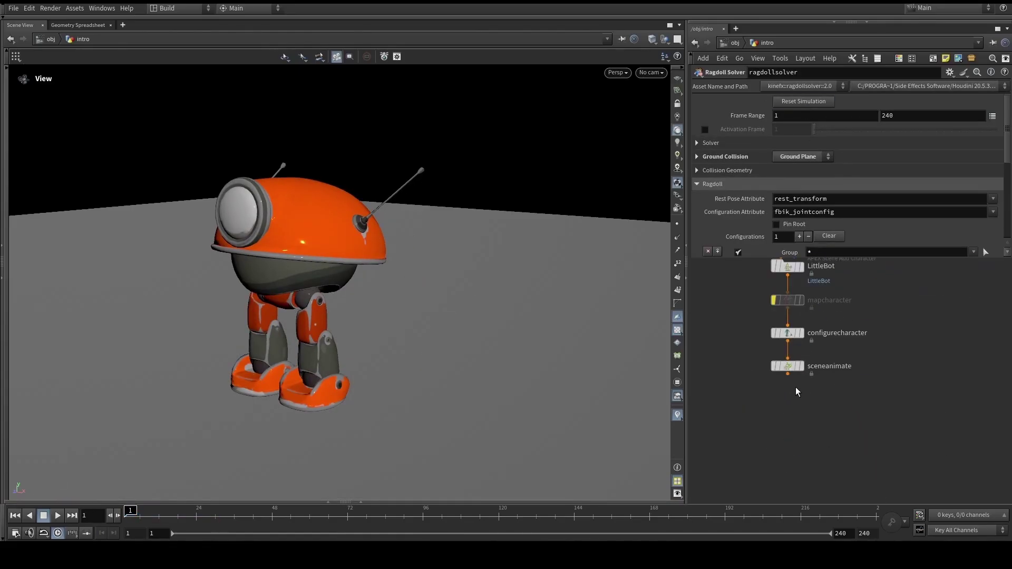
{"action": "left_click", "coordinate": [801, 369]}
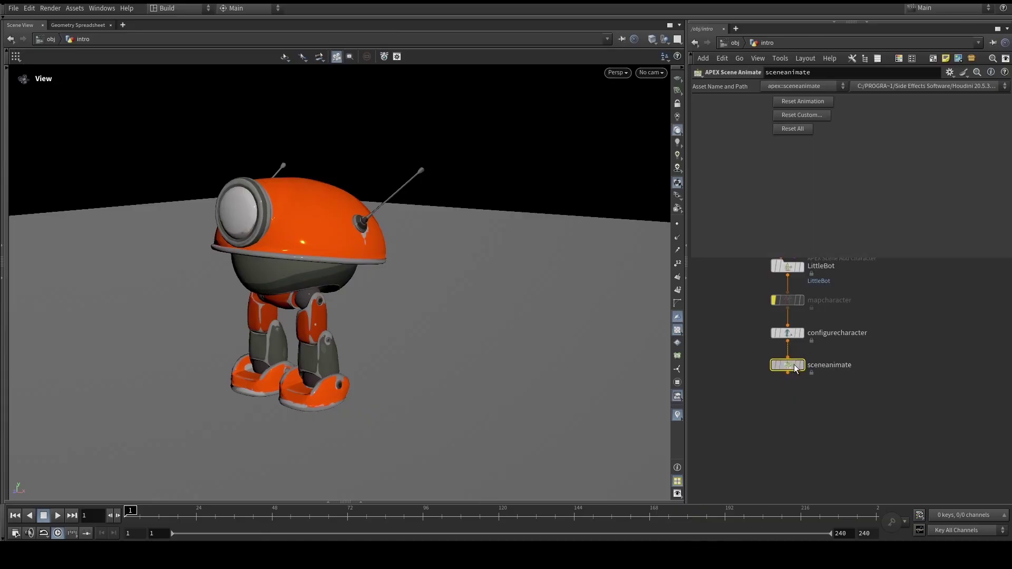
Step: Display sceneanimate and switch to the Animate state's Ragdoll pose tool
{"action": "left_click", "coordinate": [801, 367]}
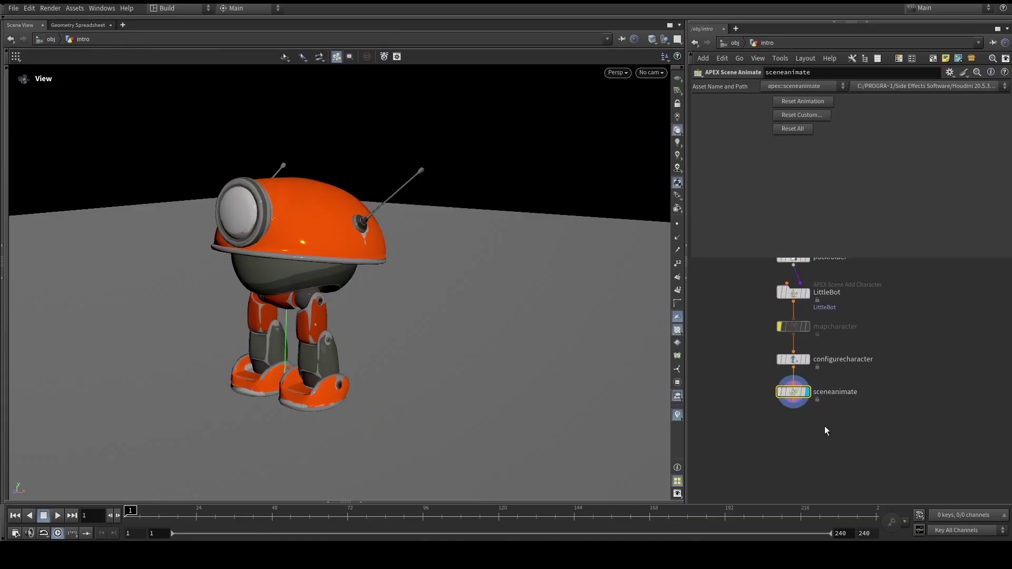
{"action": "key", "text": "Return"}
{"action": "left_click_drag", "start_coordinate": [335, 273], "coordinate": [332, 267], "text": "alt"}
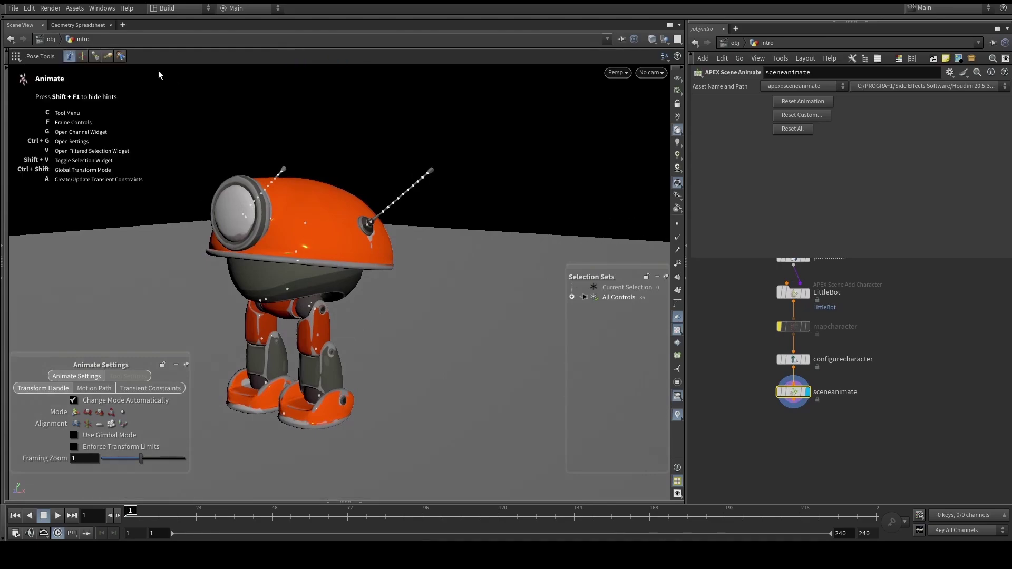
{"action": "left_click", "coordinate": [120, 56]}
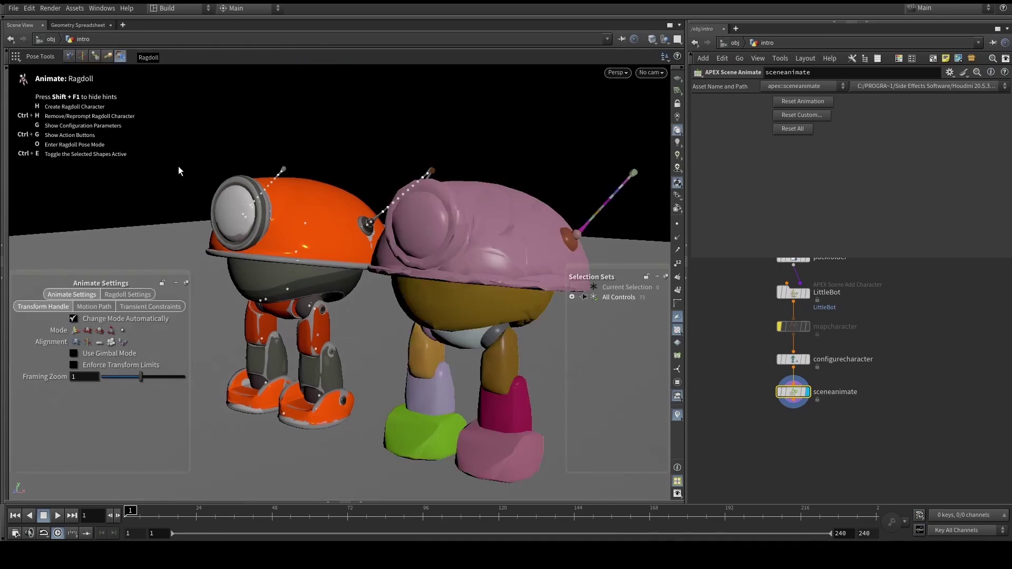
Step: Scrub the timeline to watch the ragdoll collapse, then return to frame 1
{"action": "left_click_drag", "start_coordinate": [263, 267], "coordinate": [285, 289], "text": "alt"}
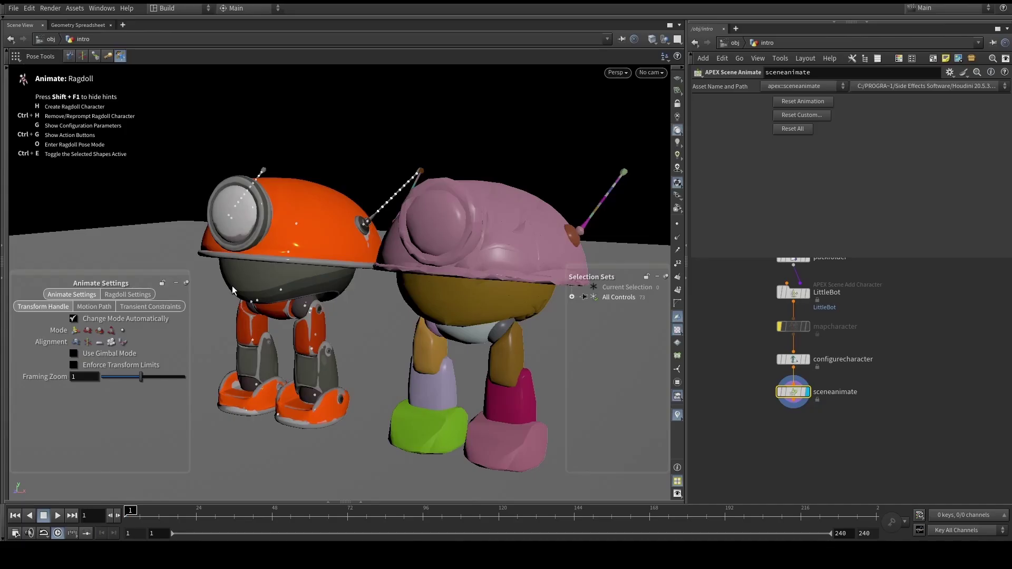
{"action": "left_click_drag", "start_coordinate": [332, 317], "coordinate": [301, 294], "text": "alt"}
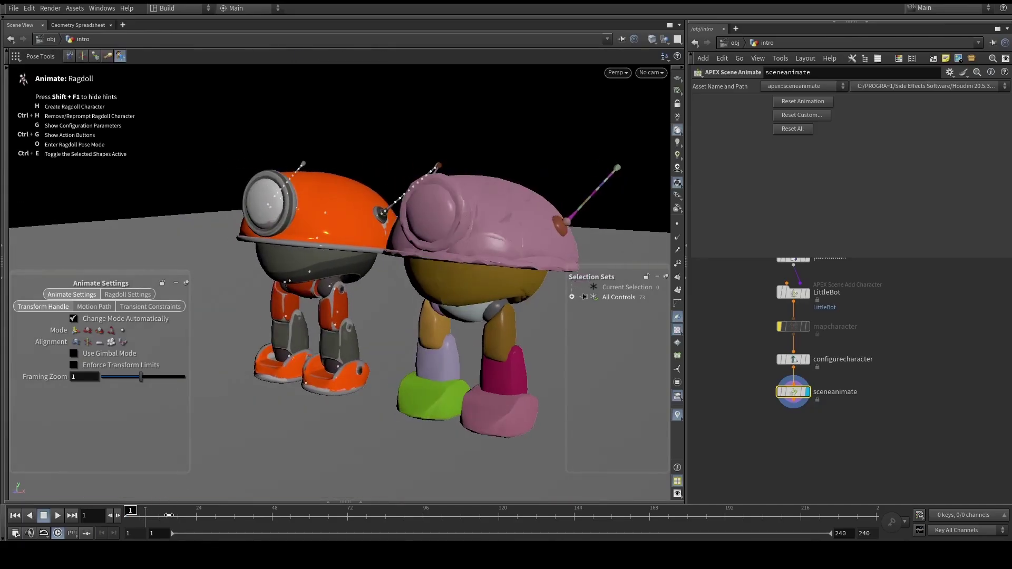
{"action": "mouse_move", "coordinate": [166, 514]}
{"action": "left_mouse_down"}
{"action": "mouse_move", "coordinate": [406, 507]}
{"action": "mouse_move", "coordinate": [119, 530]}
{"action": "left_mouse_up"}
{"action": "left_click_drag", "start_coordinate": [378, 291], "coordinate": [391, 292]}
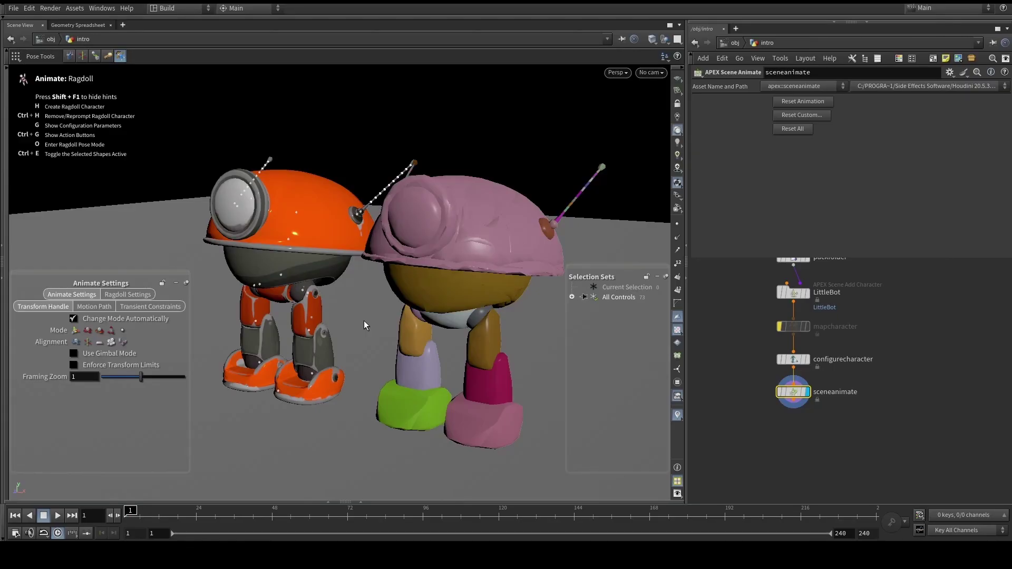
{"action": "left_click_drag", "start_coordinate": [328, 331], "coordinate": [339, 202], "text": "alt"}
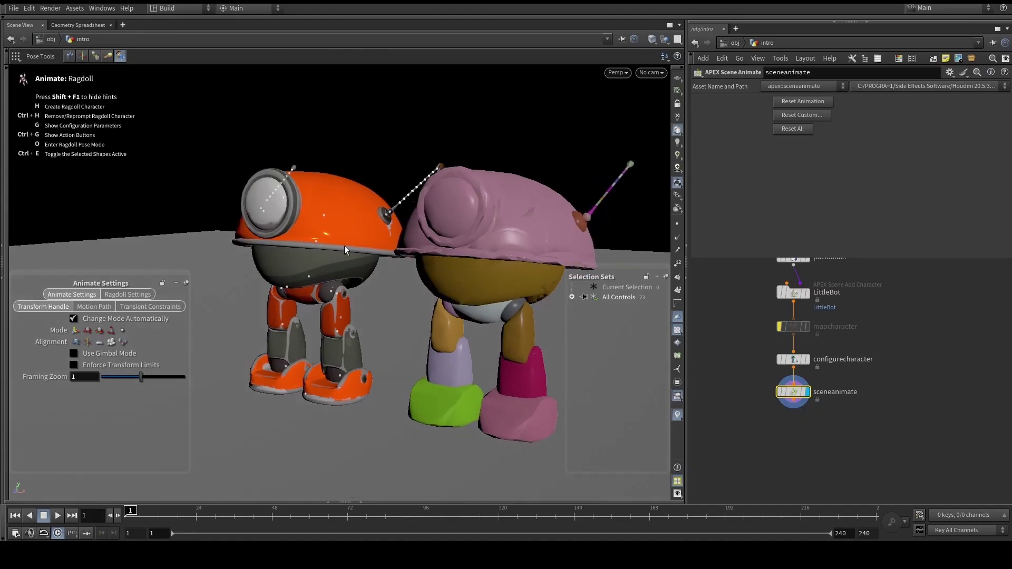
{"action": "key", "text": "Escape"}
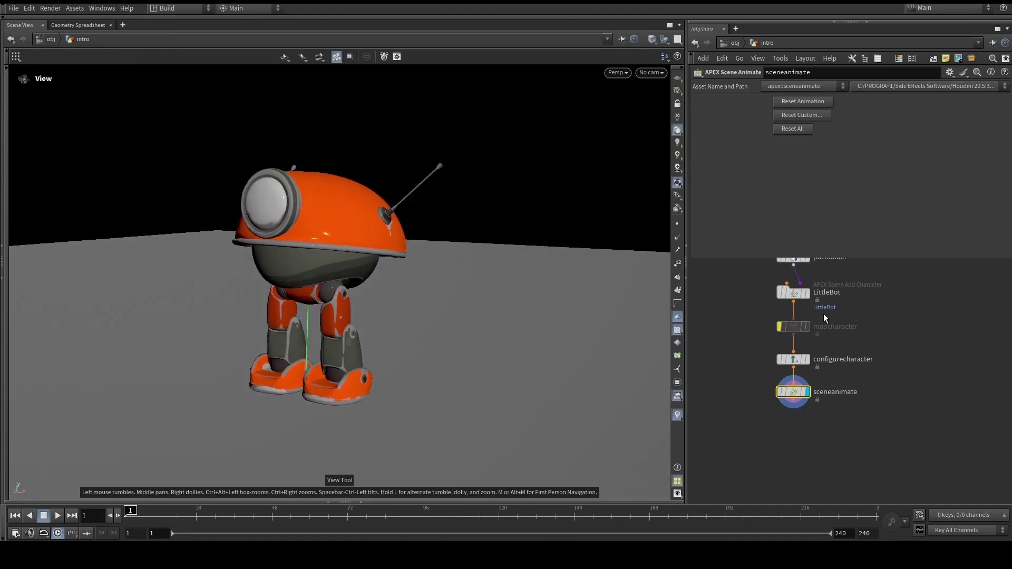
{"action": "scroll", "coordinate": [782, 324], "scroll_direction": "up", "scroll_amount": 3}
{"action": "left_click", "coordinate": [804, 333]}
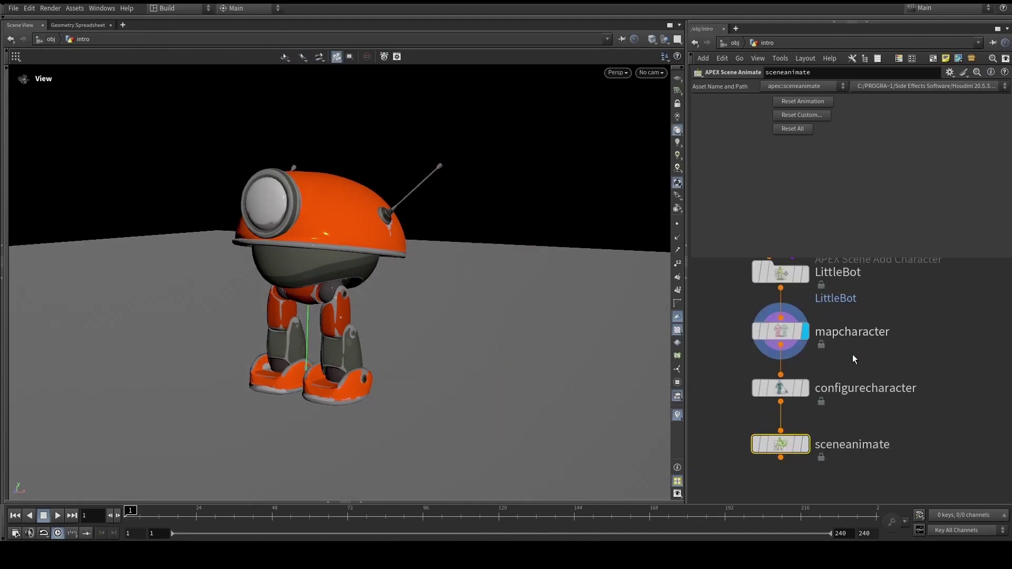
{"action": "left_click", "coordinate": [781, 327]}
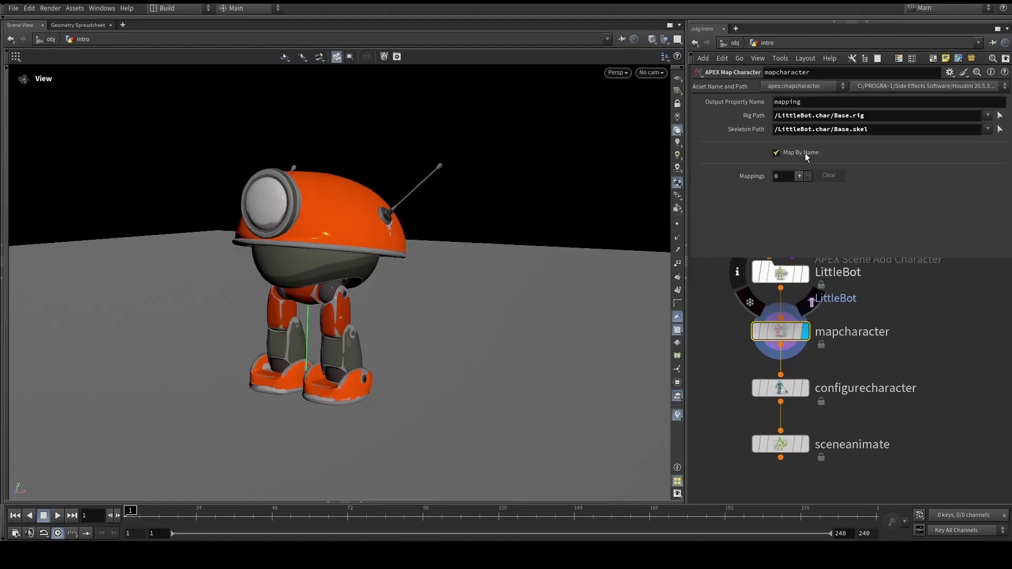
{"action": "mouse_move", "coordinate": [805, 153]}
{"action": "middle_click_drag", "start_coordinate": [860, 349], "coordinate": [866, 333]}
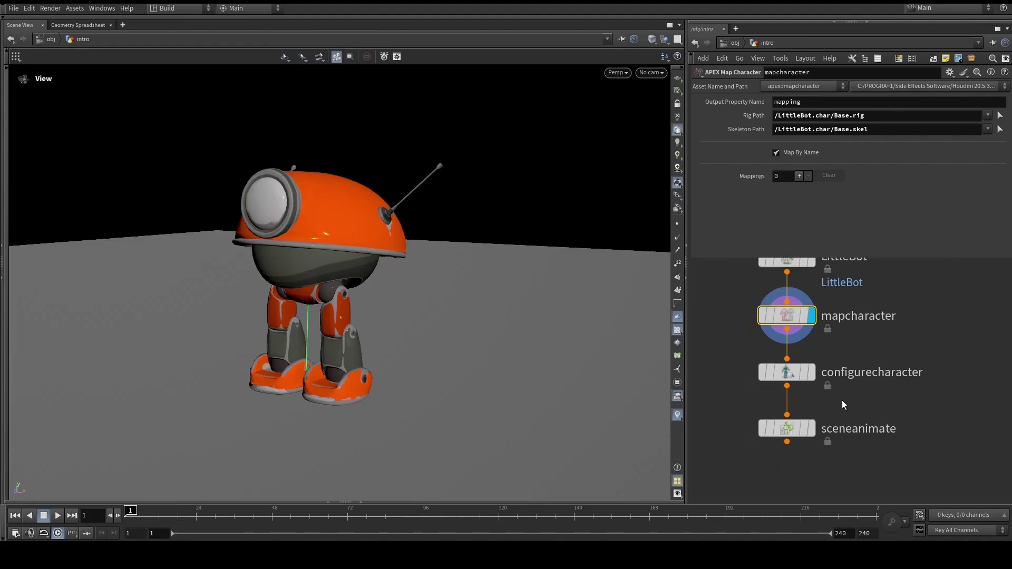
{"action": "left_click", "coordinate": [814, 429]}
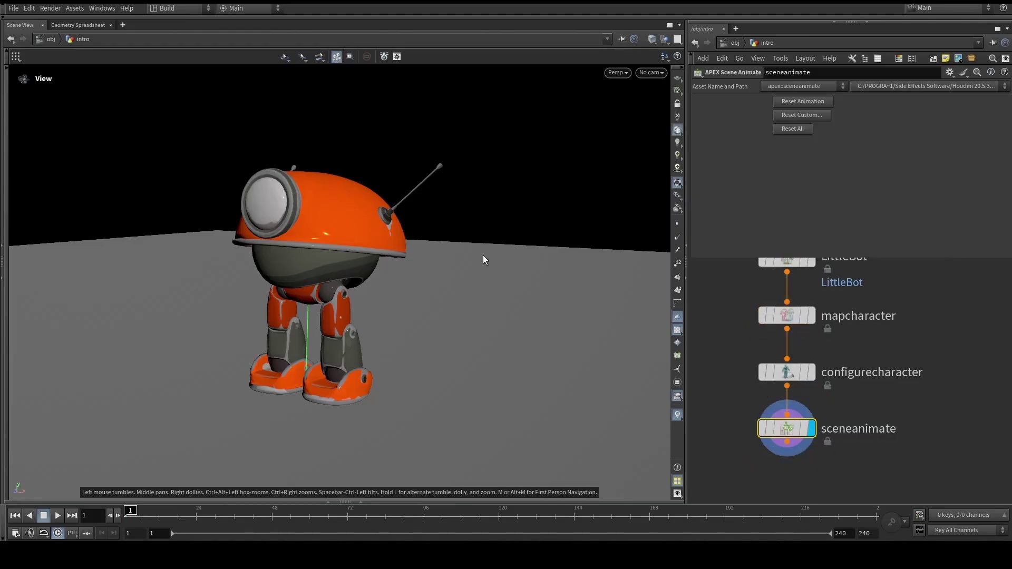
Step: Enter Ragdoll mode, run the simulation briefly and return to the first frame
{"action": "key", "text": "Return"}
{"action": "left_click", "coordinate": [120, 56]}
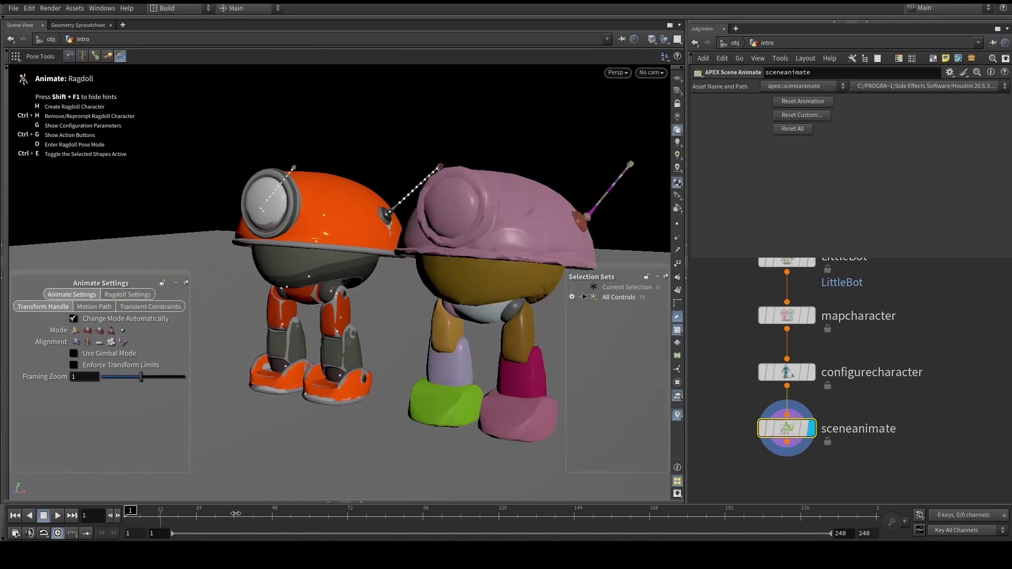
{"action": "key", "text": "Up"}
{"action": "key", "text": "ctrl+Up"}
Step: Bake the frame-24 ragdoll pose into keys on the LittleBot set, then check frame 67
{"action": "left_click", "coordinate": [141, 296]}
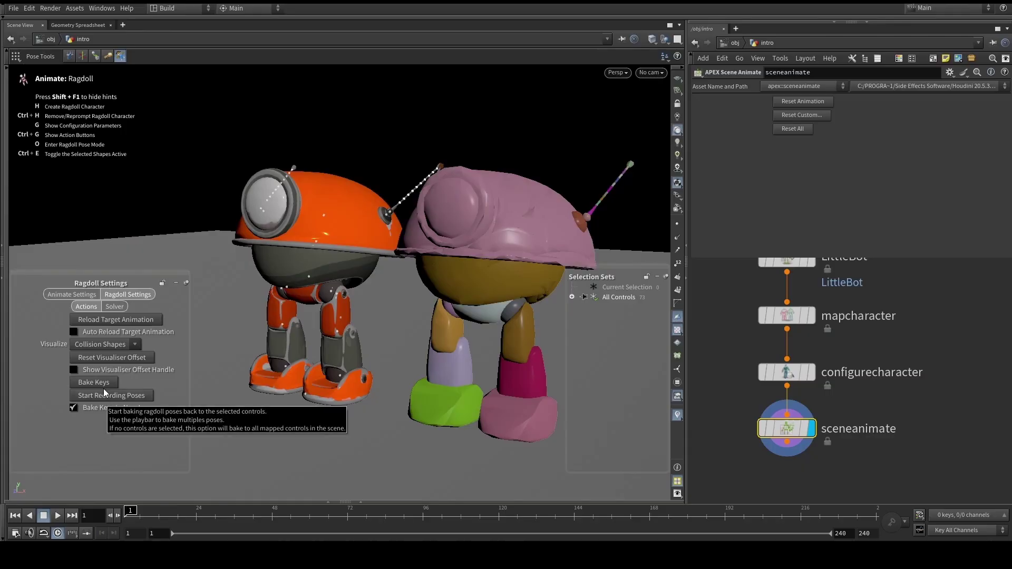
{"action": "left_click_drag", "start_coordinate": [168, 514], "coordinate": [197, 519]}
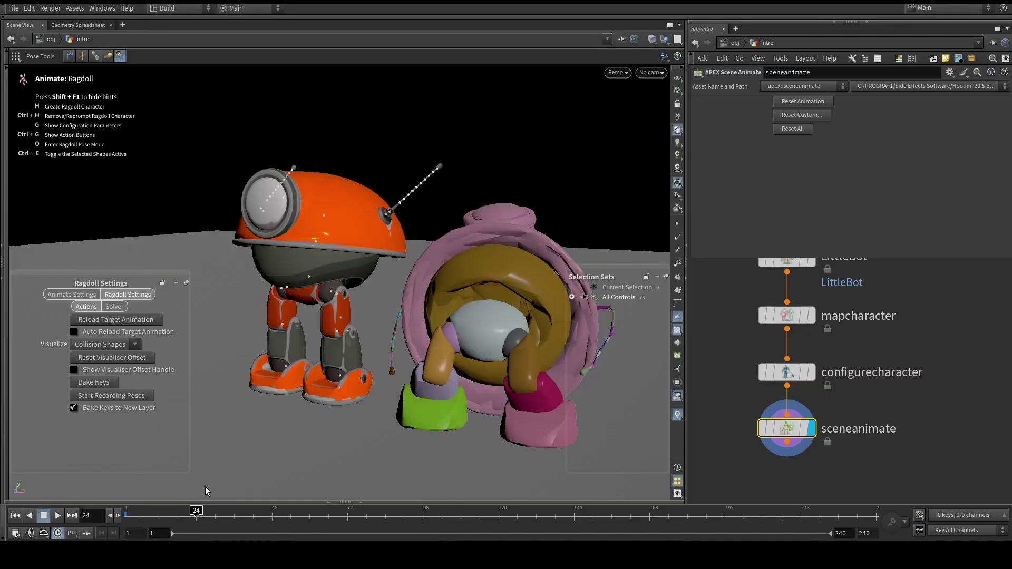
{"action": "left_click", "coordinate": [571, 296]}
{"action": "left_click", "coordinate": [625, 307]}
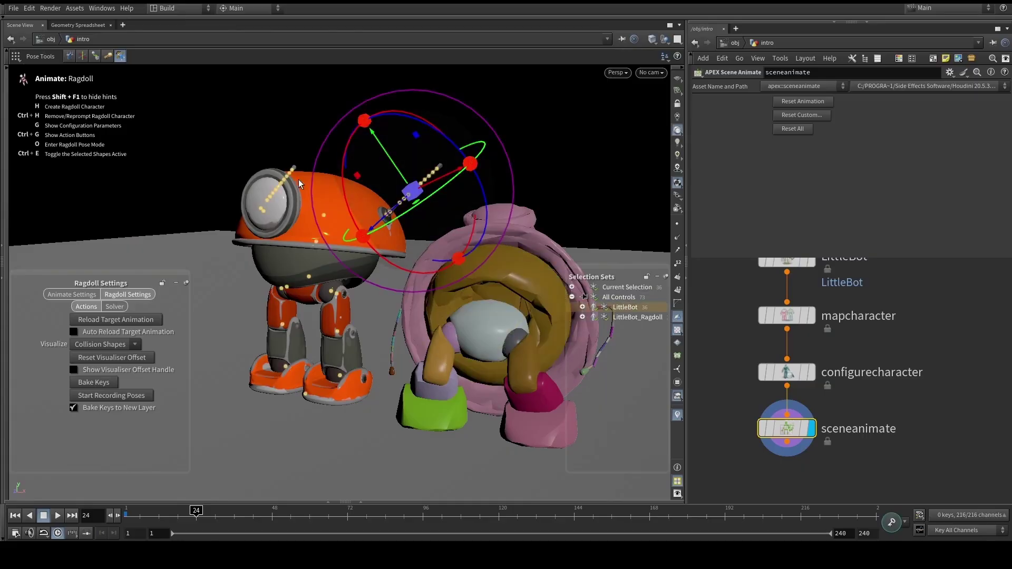
{"action": "left_click", "coordinate": [107, 382]}
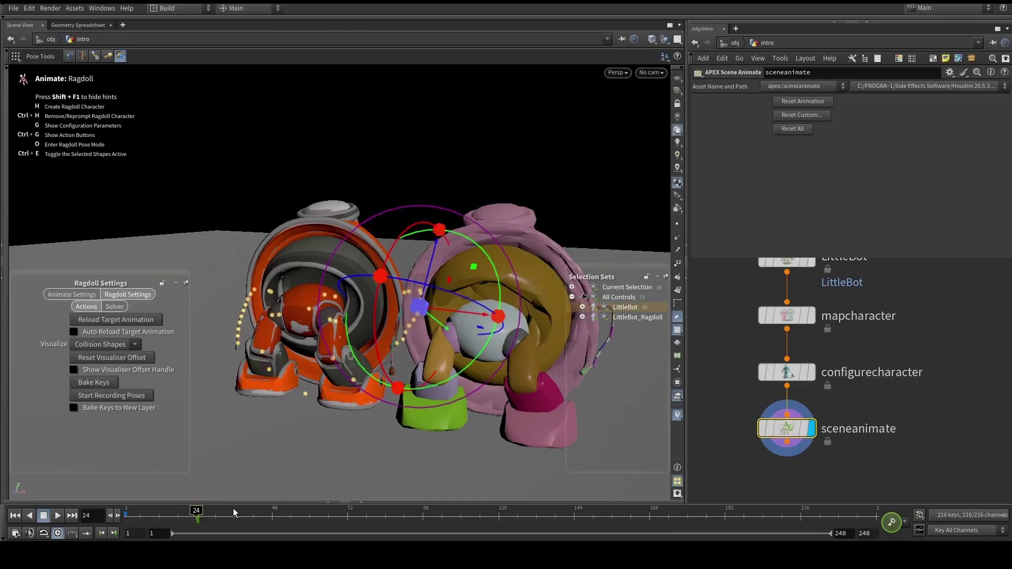
{"action": "left_click", "coordinate": [332, 513]}
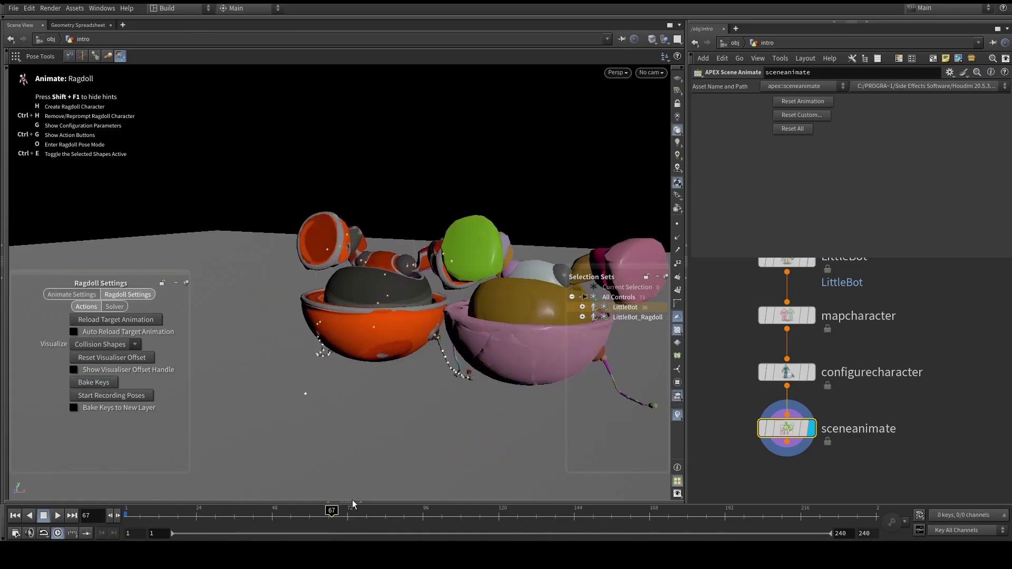
{"action": "left_click_drag", "start_coordinate": [337, 511], "coordinate": [126, 509]}
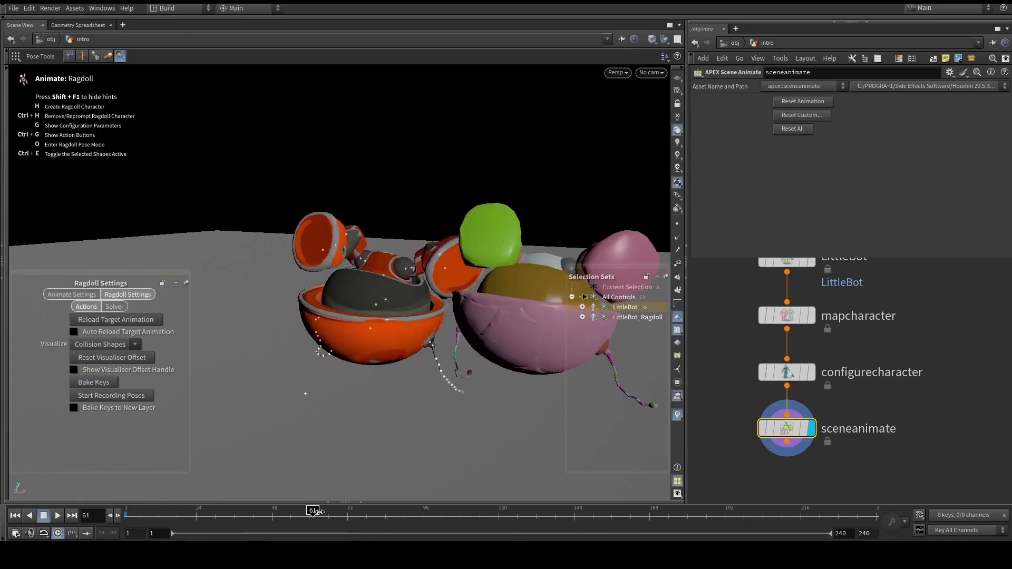
Step: Record LittleBot's ragdoll poses as dense keys by playing the timeline through frame 95
{"action": "left_click", "coordinate": [124, 395]}
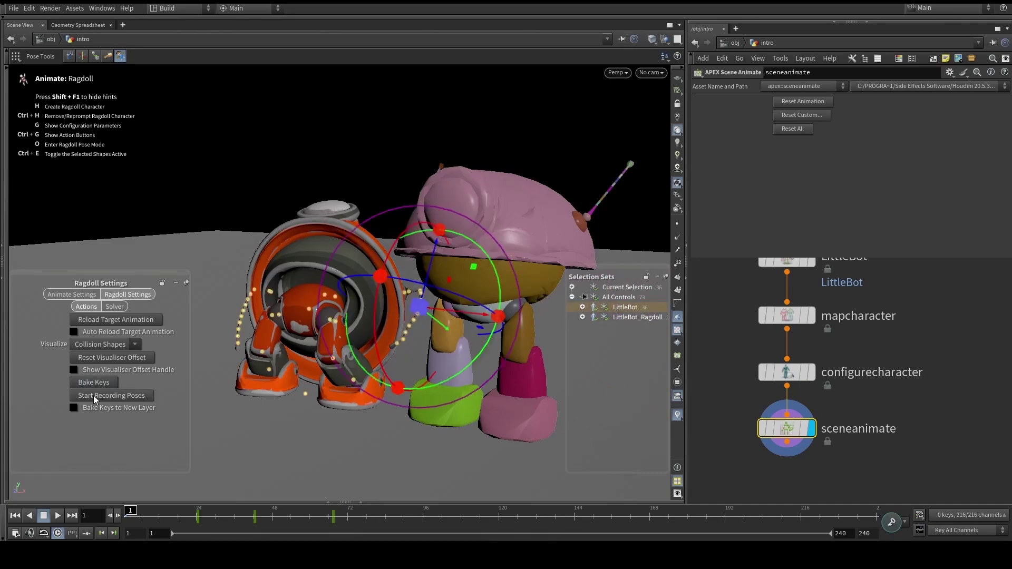
{"action": "left_click", "coordinate": [94, 395]}
{"action": "left_click", "coordinate": [67, 514]}
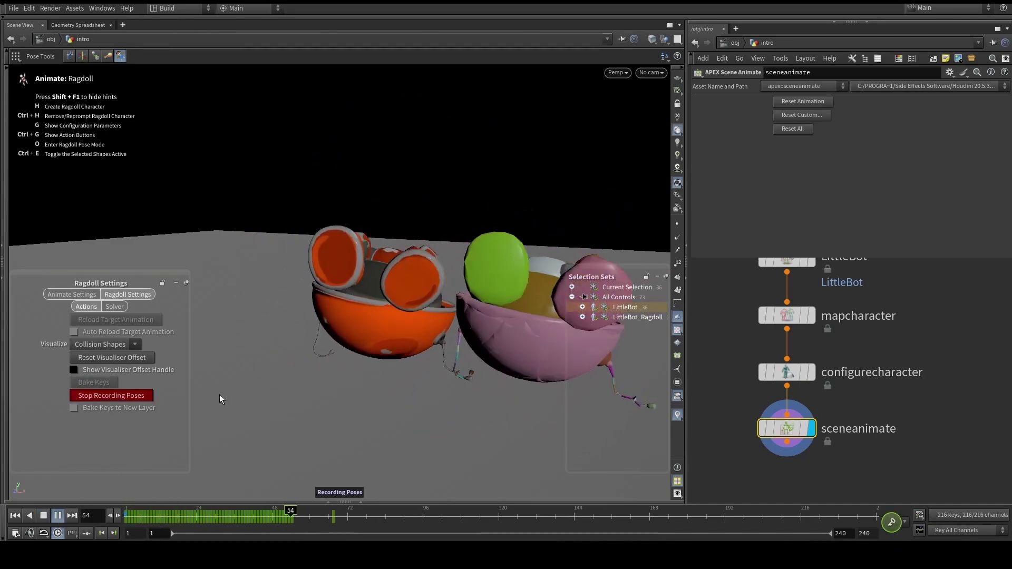
{"action": "left_click", "coordinate": [45, 515]}
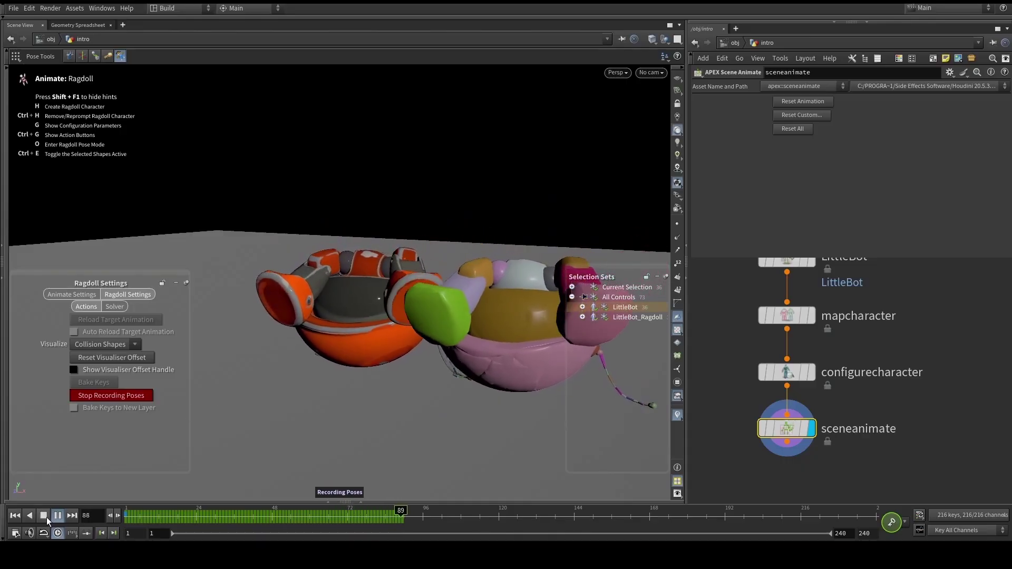
{"action": "left_click", "coordinate": [130, 395]}
Step: Scrub back to frame 1, clear the control selection, and return to the Animate pose tool
{"action": "left_click_drag", "start_coordinate": [191, 514], "coordinate": [130, 515]}
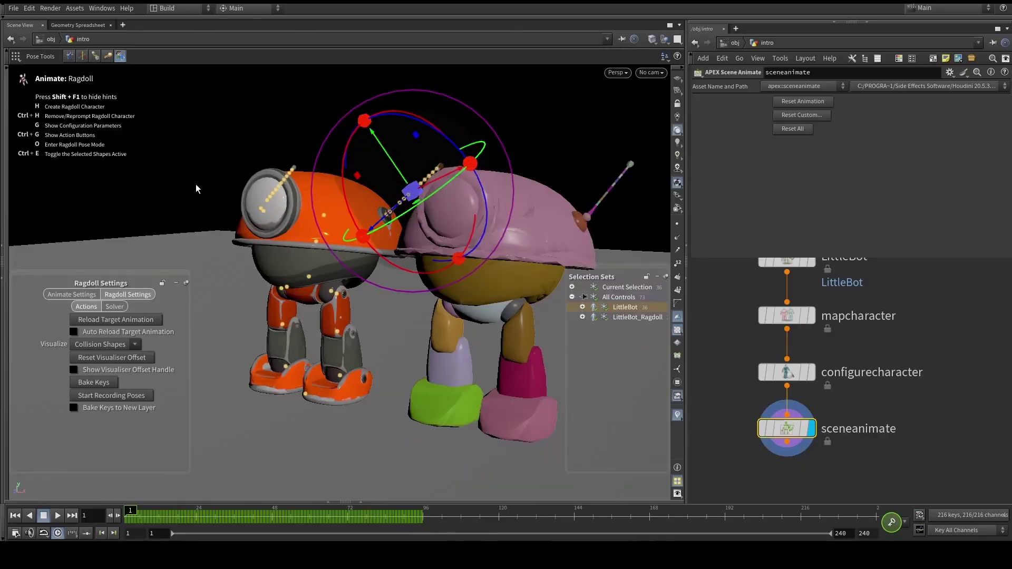
{"action": "left_click", "coordinate": [175, 95]}
{"action": "left_click", "coordinate": [71, 55]}
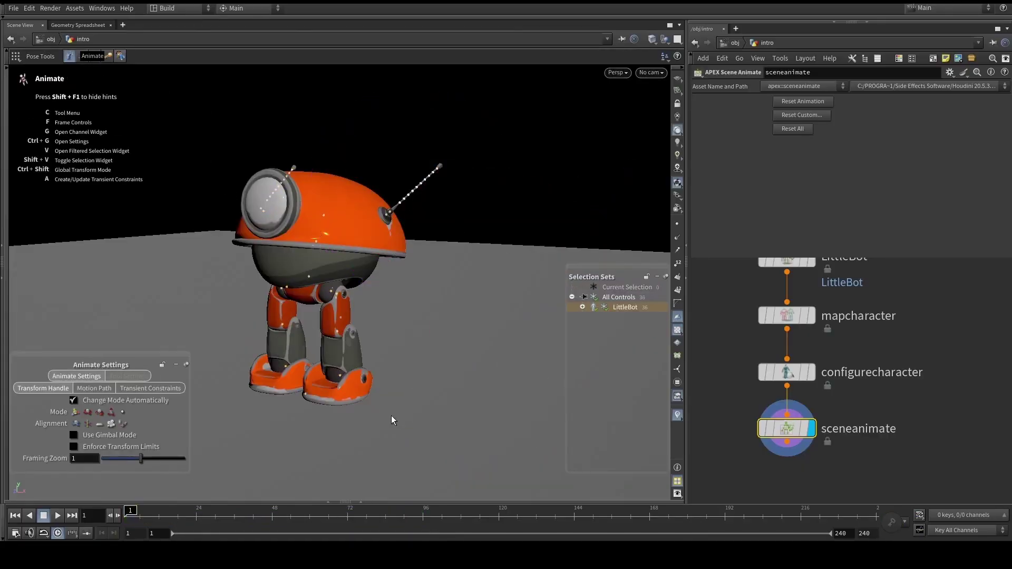
{"action": "left_click", "coordinate": [361, 502]}
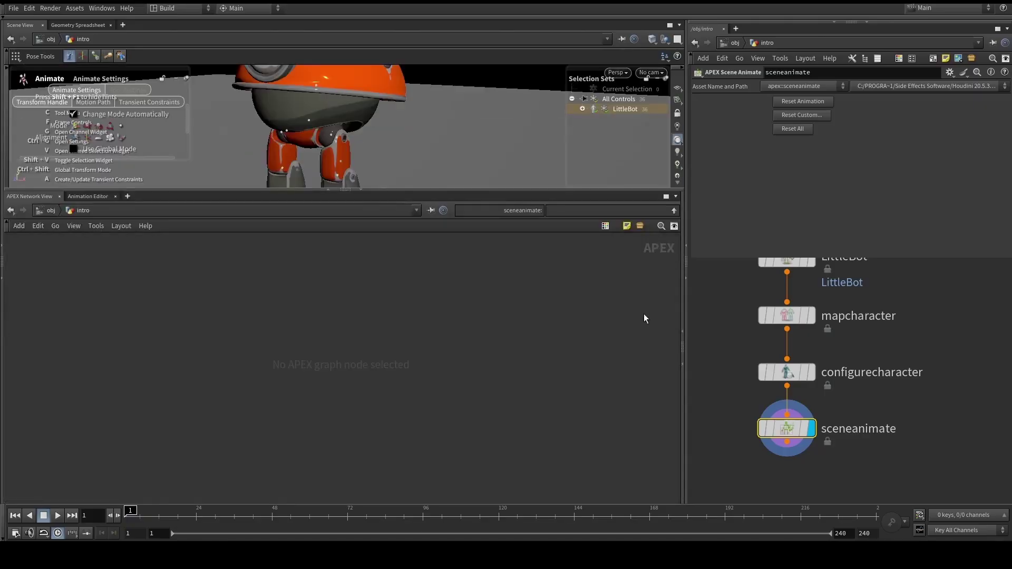
{"action": "left_click", "coordinate": [87, 196]}
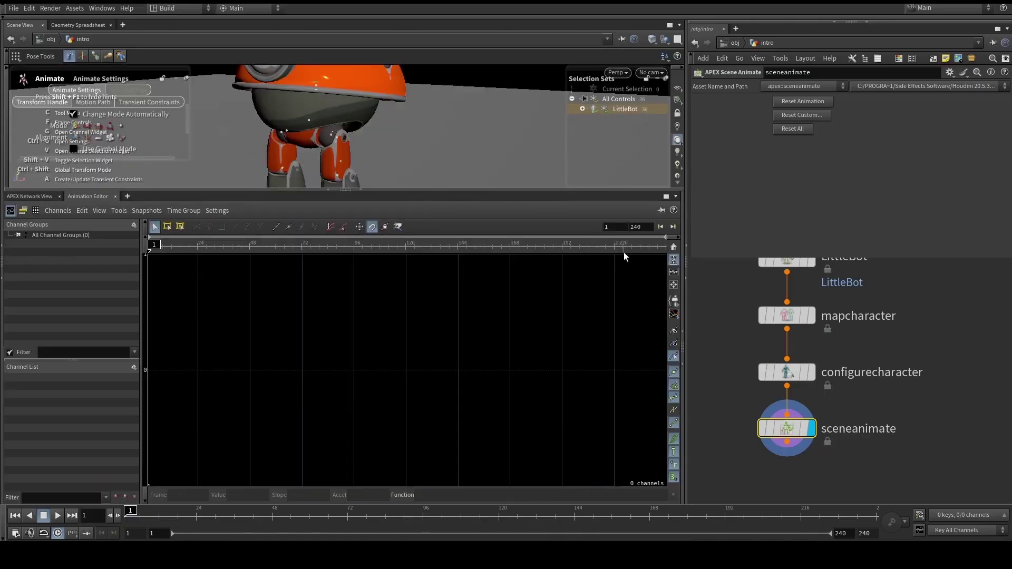
{"action": "left_click", "coordinate": [682, 236]}
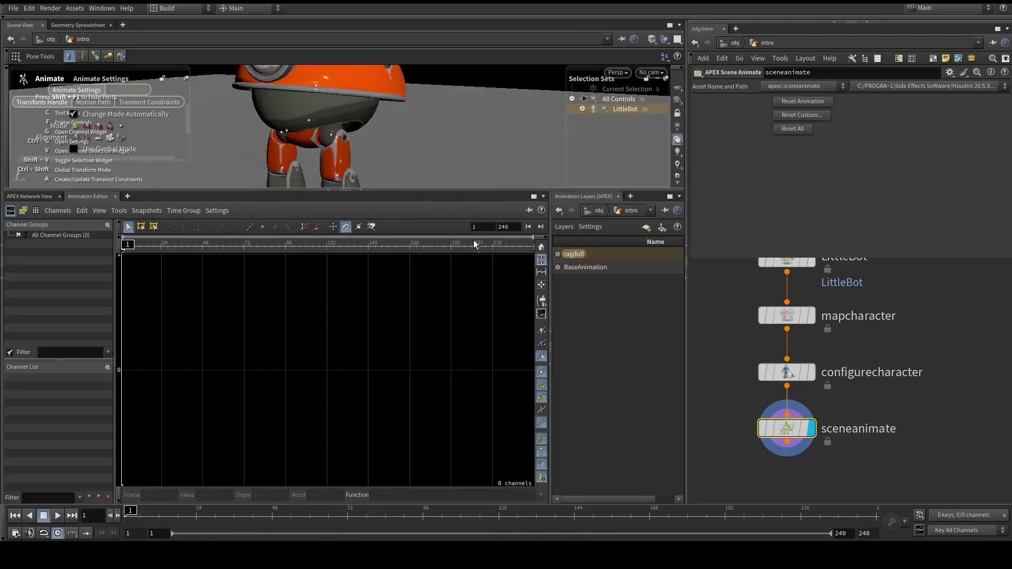
{"action": "left_click", "coordinate": [598, 266]}
{"action": "left_click", "coordinate": [573, 254]}
{"action": "left_click", "coordinate": [361, 190]}
{"action": "left_click", "coordinate": [348, 291]}
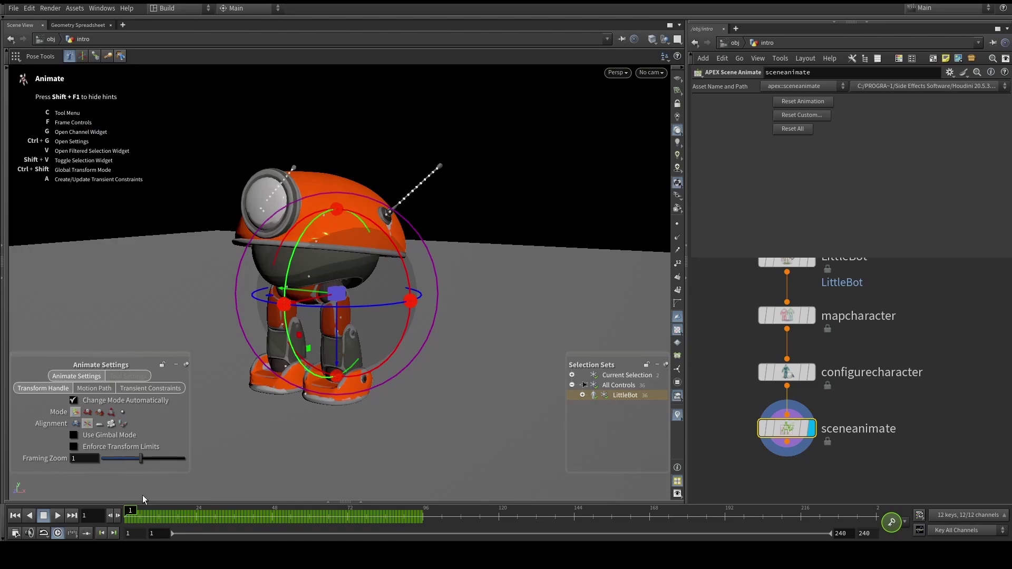
{"action": "mouse_move", "coordinate": [140, 506]}
{"action": "left_mouse_down"}
{"action": "mouse_move", "coordinate": [374, 506]}
{"action": "mouse_move", "coordinate": [125, 508]}
{"action": "left_mouse_up"}
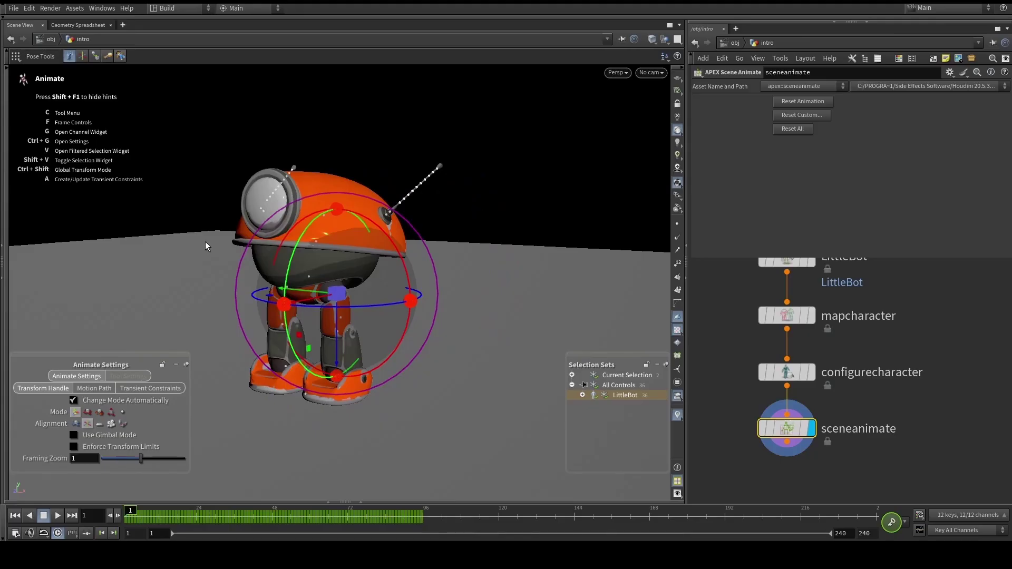